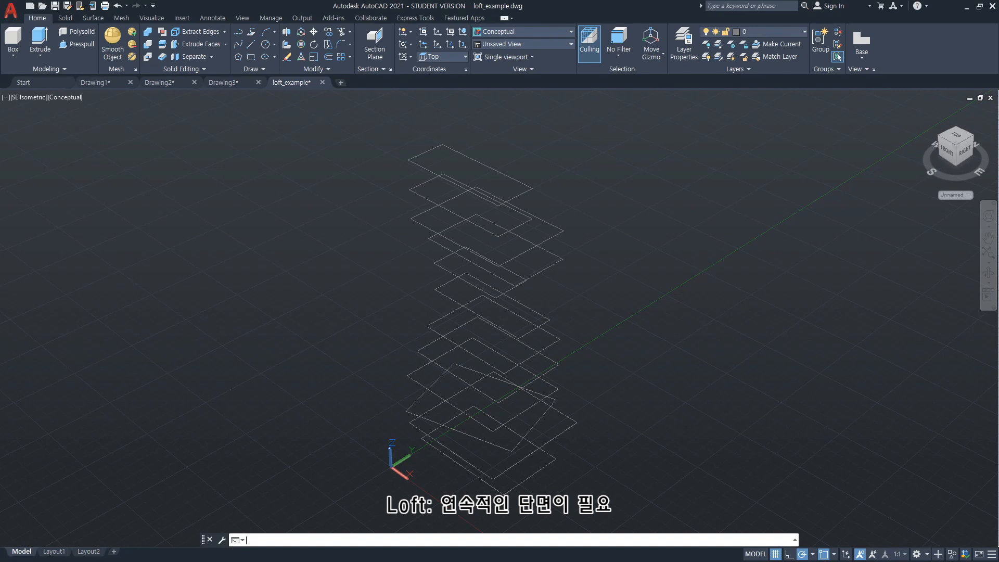
type("3DORBIT")
key("Return")
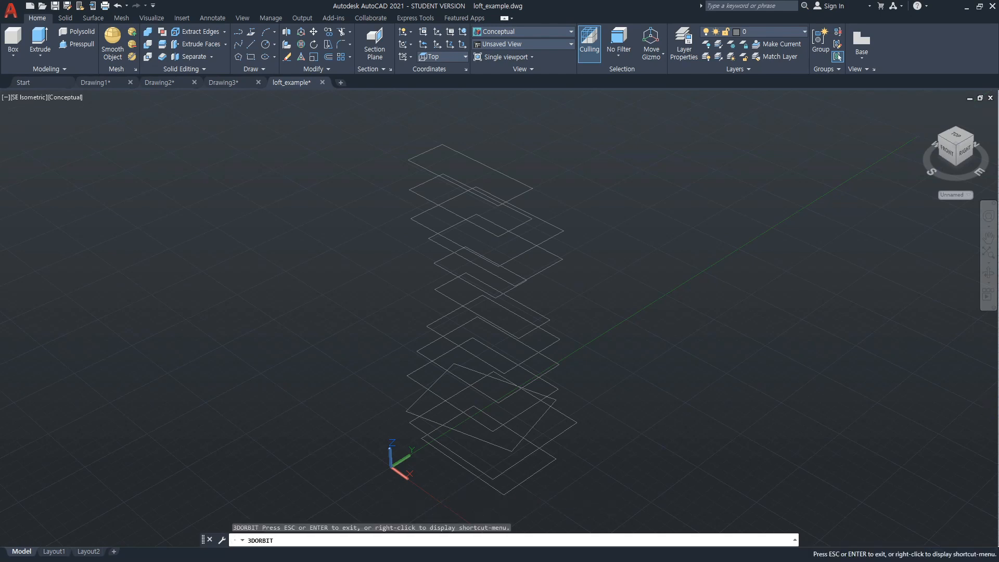
key("Escape")
left_click(640, 364)
scroll(611, 394, "down", 3)
scroll(617, 388, "up", 2)
scroll(615, 394, "up", 1)
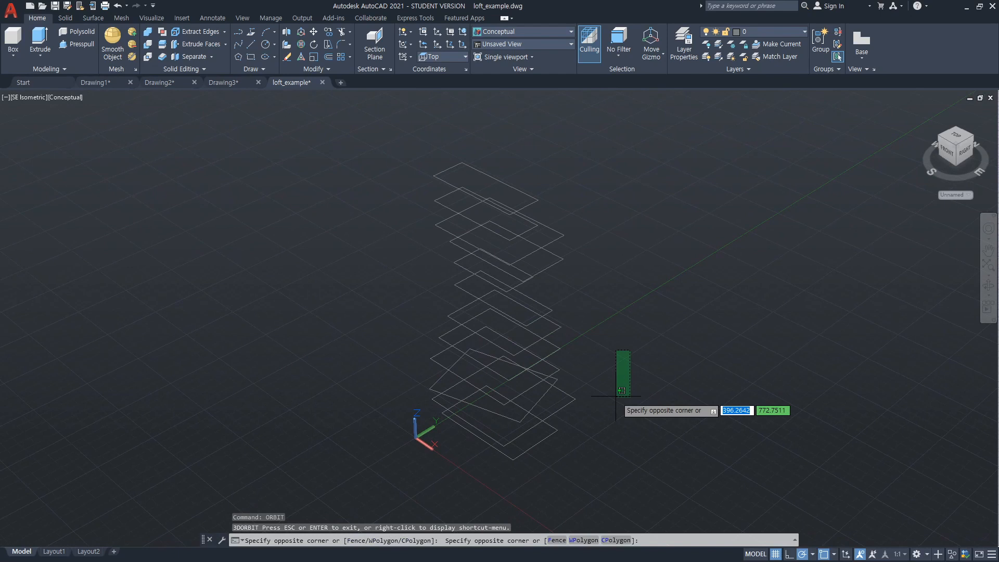
key("Escape")
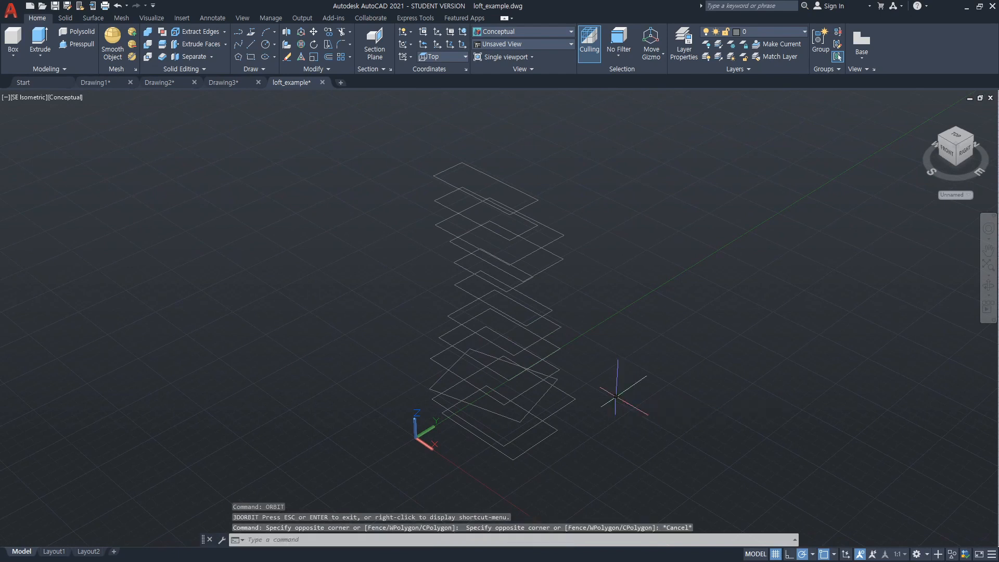
Examine the stacked rectangular cross-sections from a lower viewing angle, highlighting the three lowest ones one at a time
type("orbit")
key("Return")
left_click_drag(632, 407, 561, 423)
key("Escape")
left_click(540, 430)
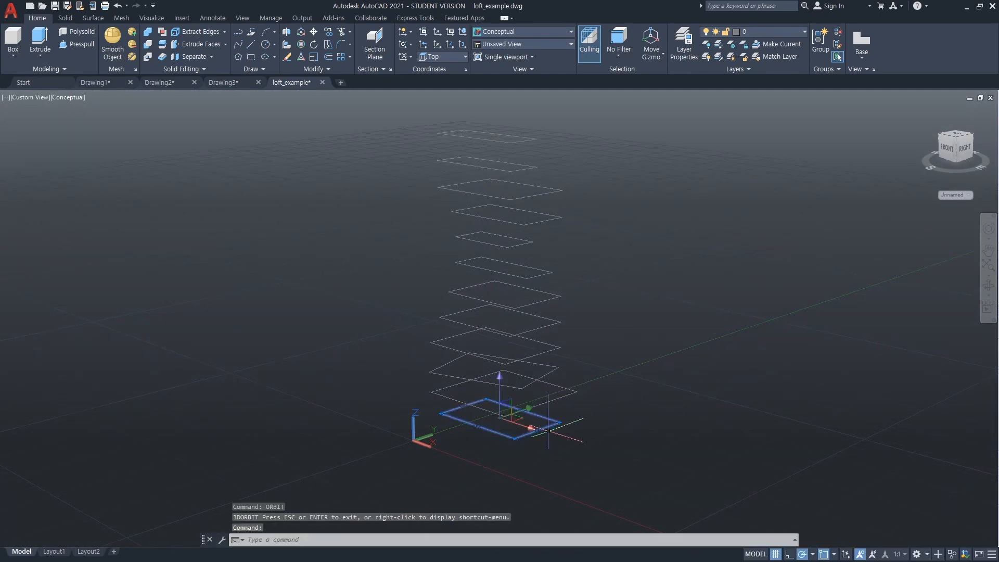
key("Escape")
left_click(561, 399)
key("Escape")
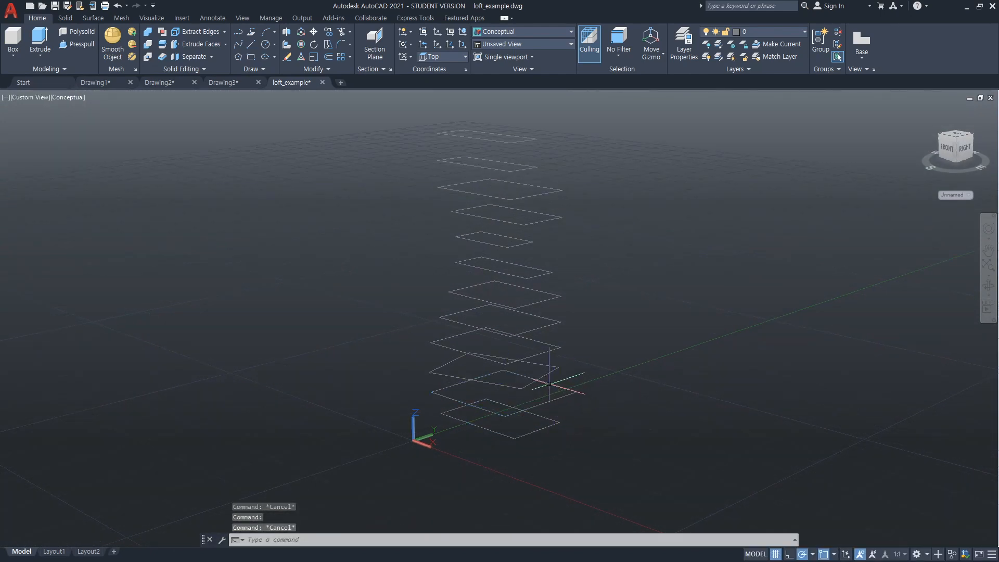
left_click(553, 371)
key("Escape")
Start a Loft and select the six lowest rectangular cross-sections in order from the bottom upward
type("3do")
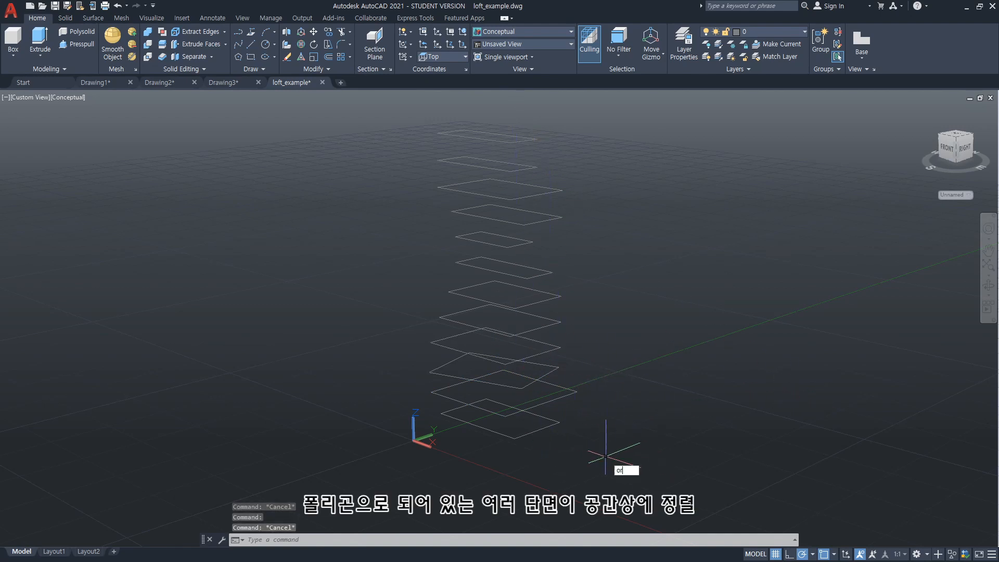
key("Return")
left_click_drag(603, 391, 595, 298)
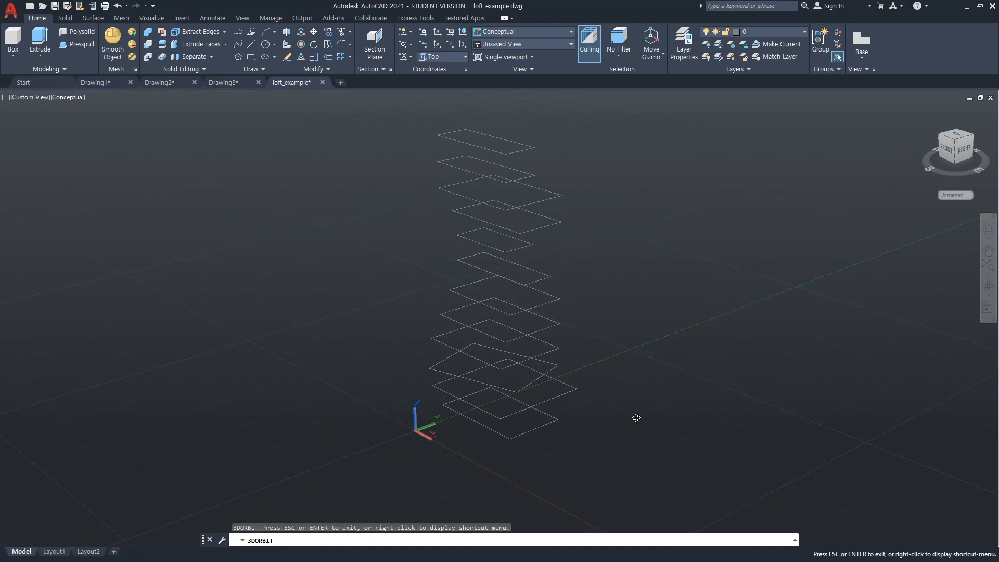
key("Escape")
type("loft")
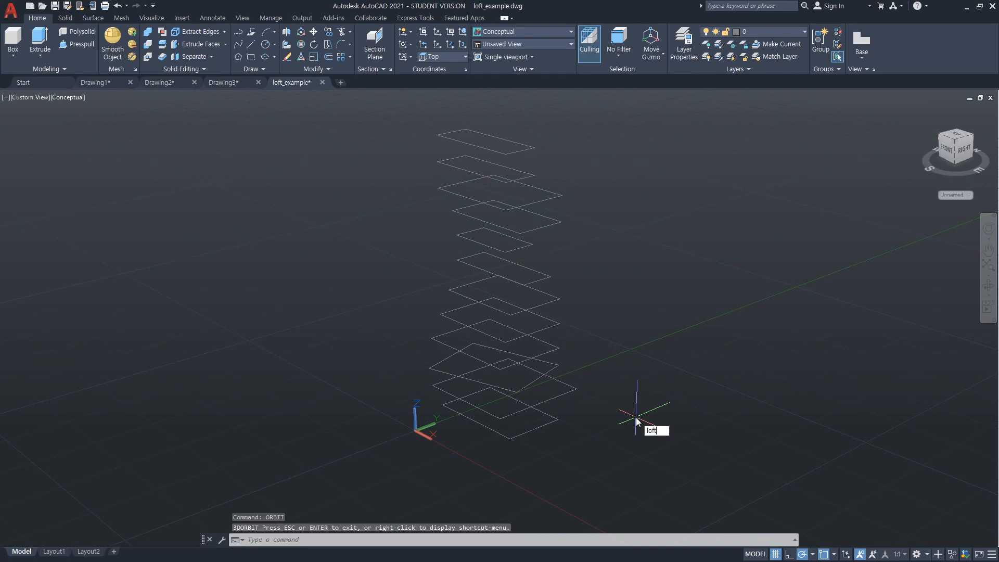
key("Return")
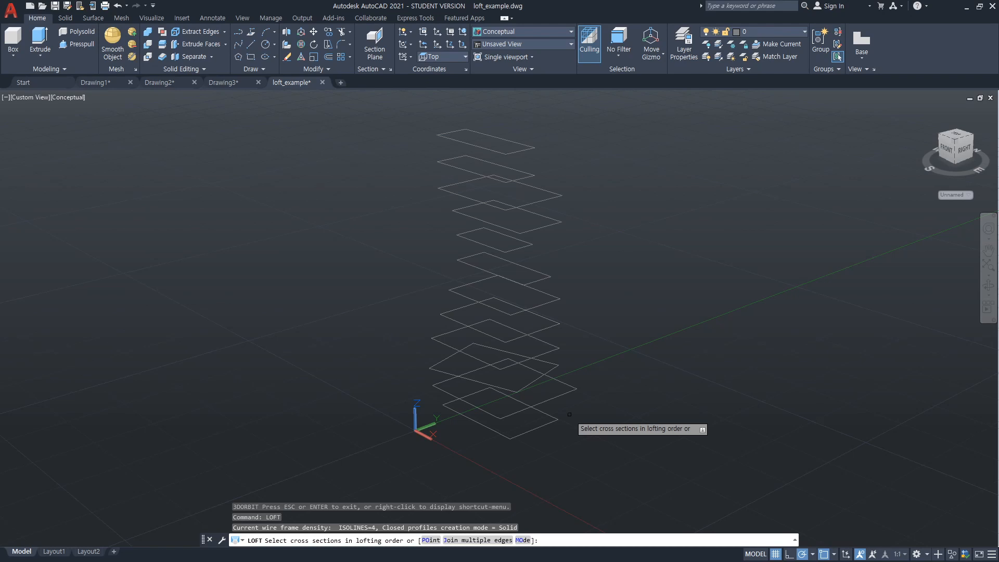
left_click(550, 418)
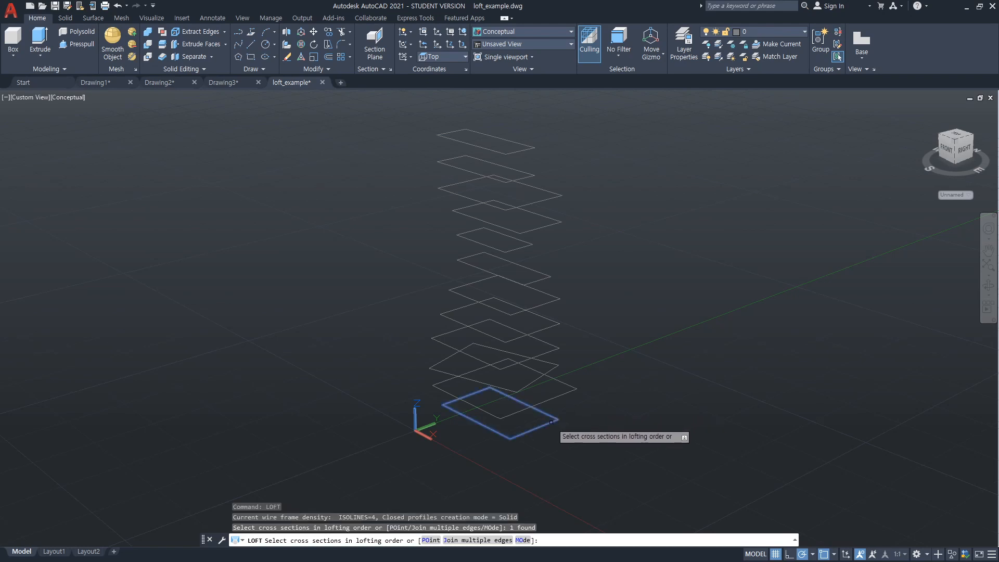
left_click(562, 386)
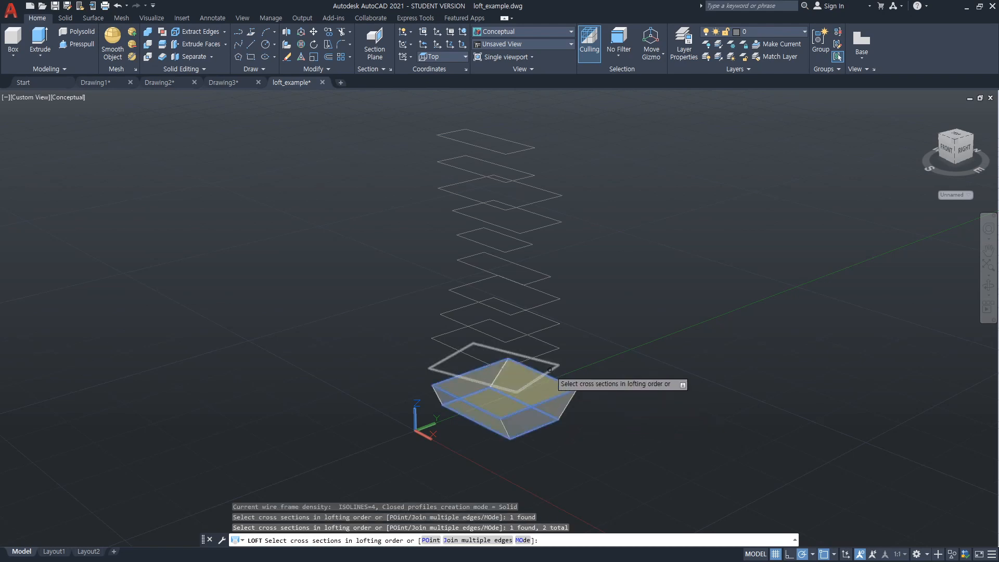
left_click(552, 352)
left_click(554, 346)
left_click(555, 322)
left_click(554, 298)
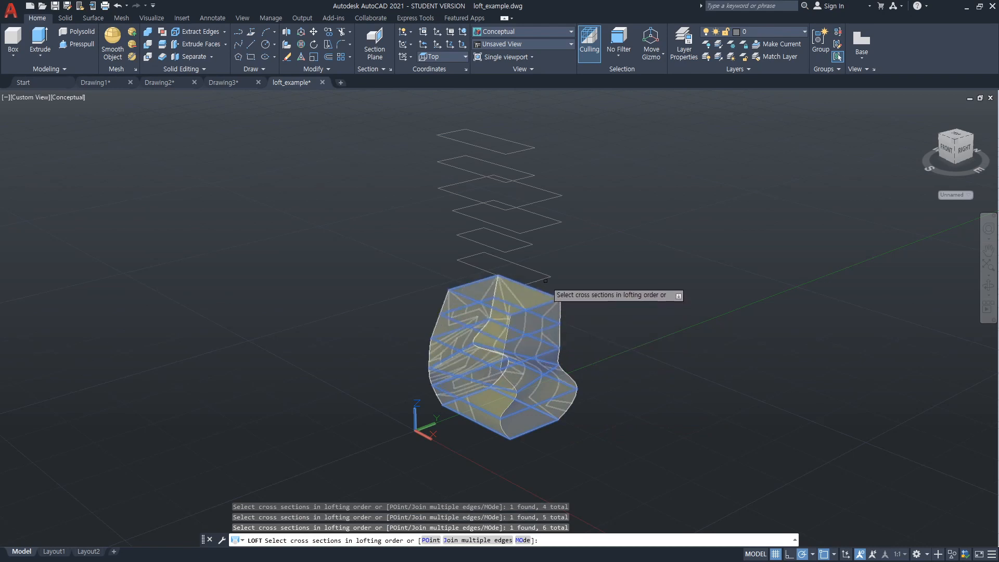
Add the six upper rectangles in ascending order and complete the loft using cross sections only
left_click(546, 274)
left_click(532, 241)
left_click(541, 227)
left_click(549, 192)
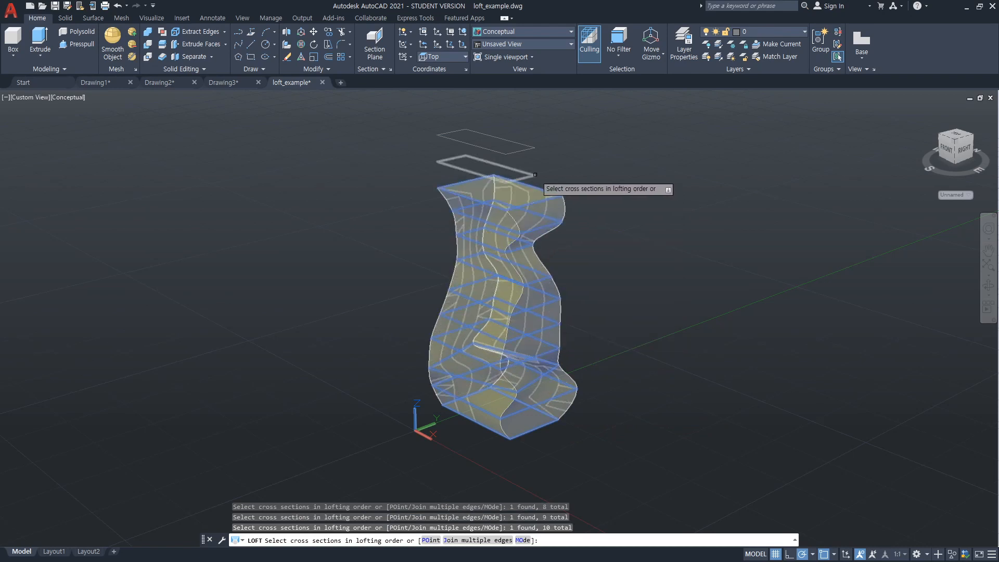
left_click(535, 175)
left_click(523, 151)
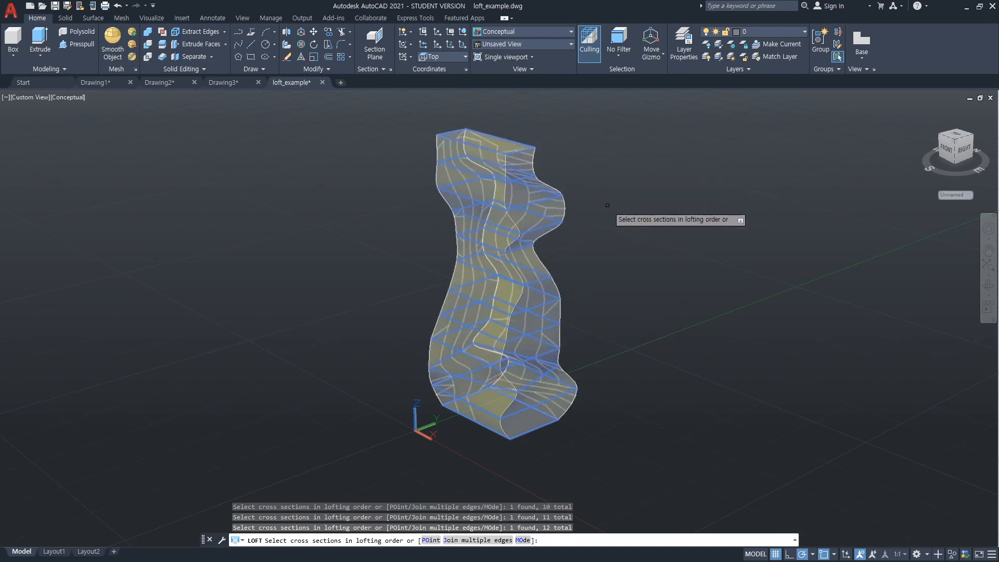
key("Return")
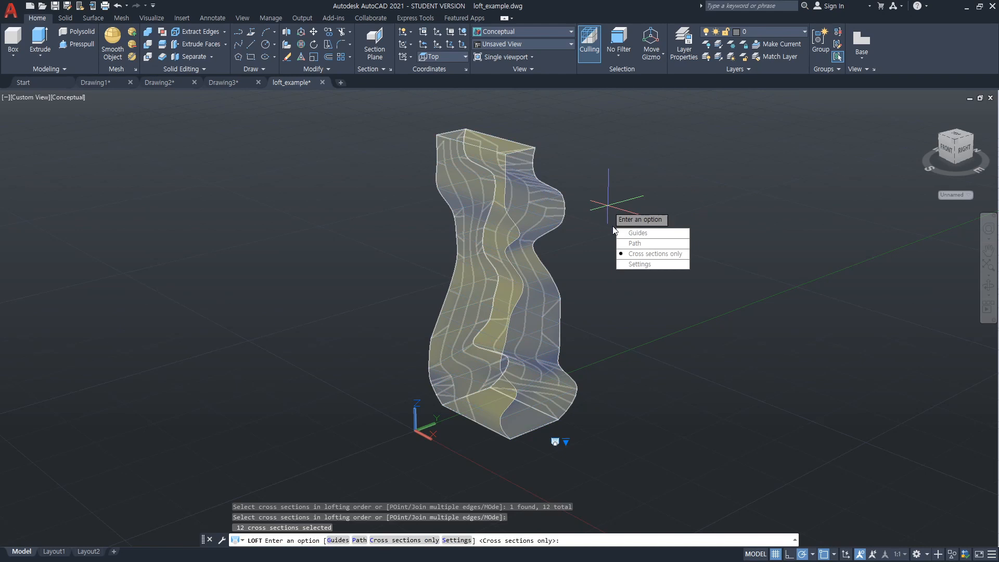
key("Return")
Examine the lofted tower solid from different sides
type("3do")
key("Return")
left_click_drag(686, 338, 582, 350)
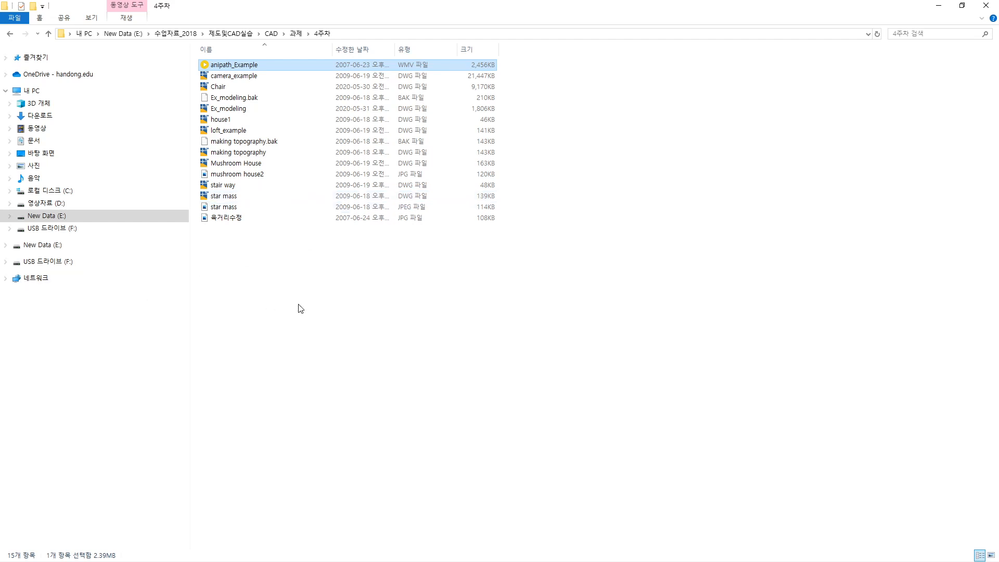
Open the making topography drawing from the 4주차 folder and view its centred contour lines from an oblique 3D angle
left_click(313, 308)
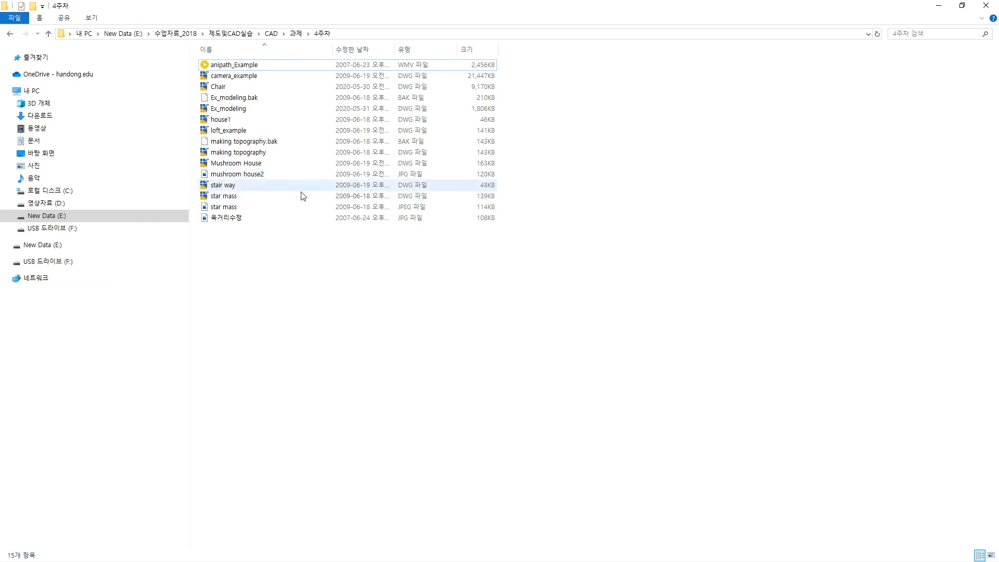
double_click(262, 156)
left_click(557, 319)
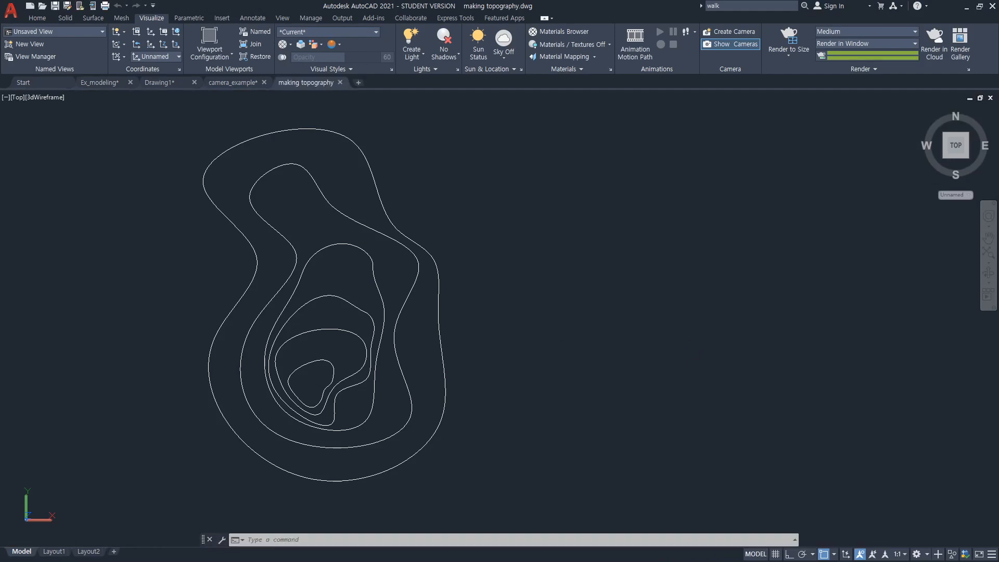
middle_click_drag(430, 324, 593, 328)
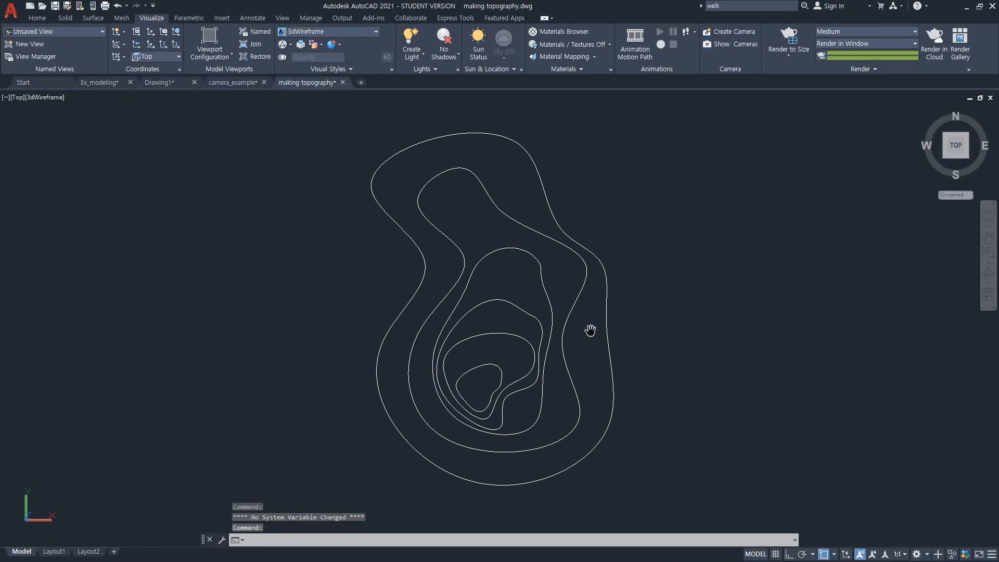
key("Escape")
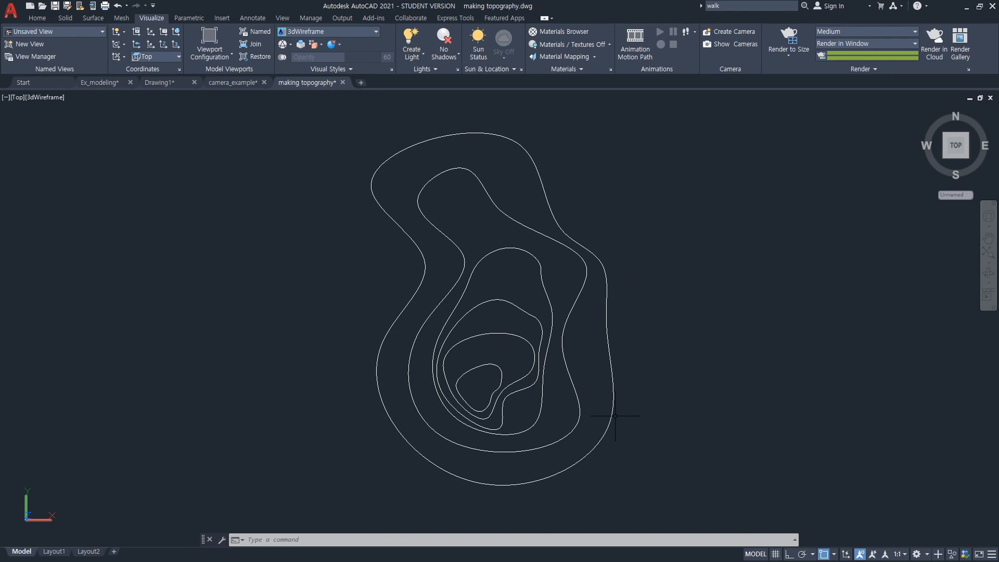
type("3do")
key("Return")
left_click_drag(596, 410, 655, 374)
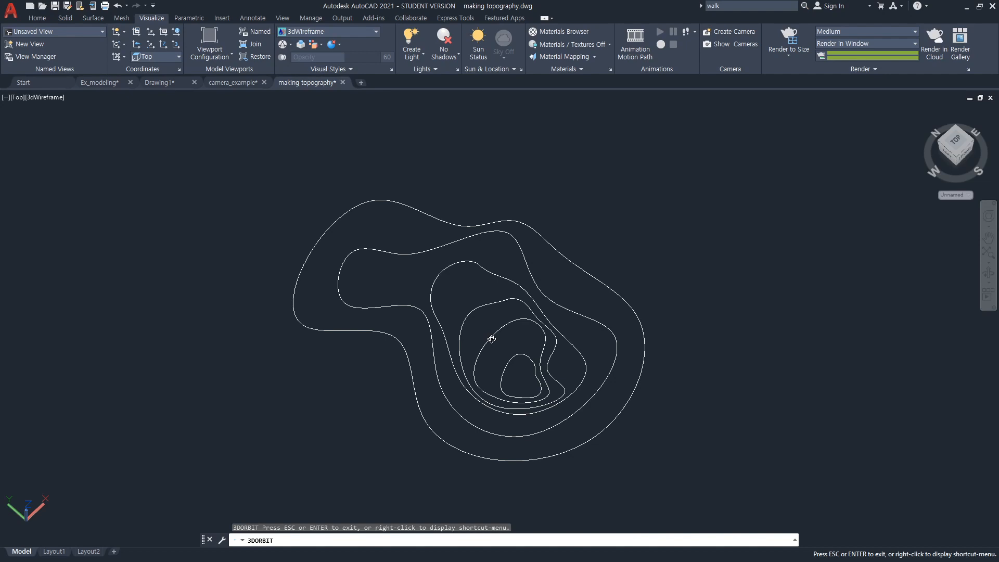
key("Escape")
type("m")
key("Return")
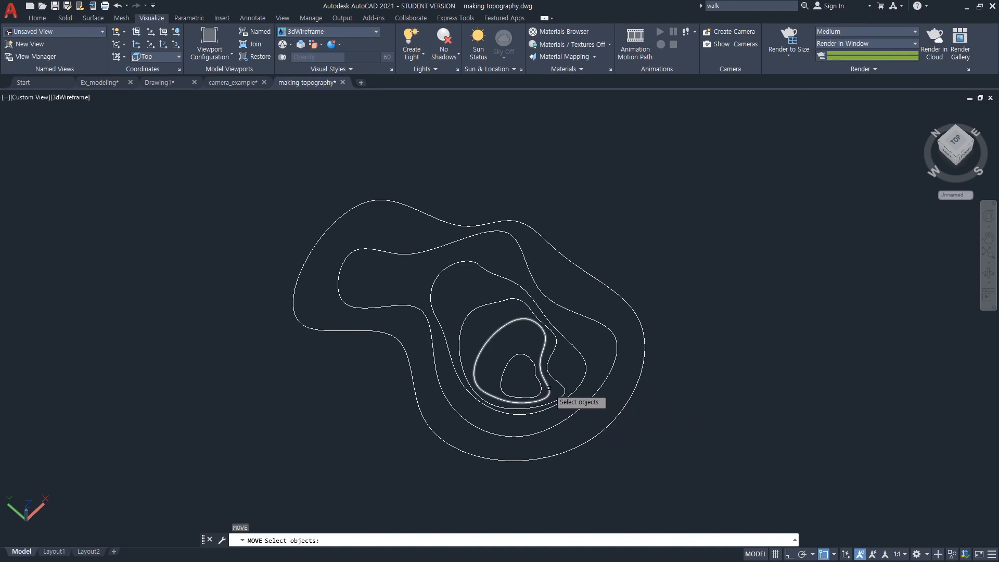
key("Escape")
Move the second contour from the outside straight up by 10 units along Z, using the displacement @0,0,10
type("3do")
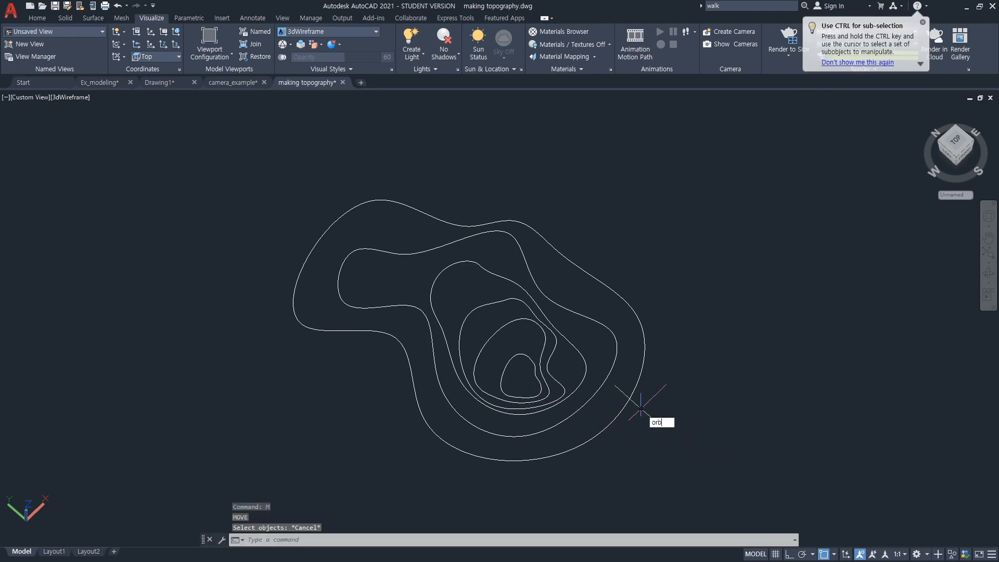
key("Return")
left_click_drag(642, 410, 654, 395)
key("Escape")
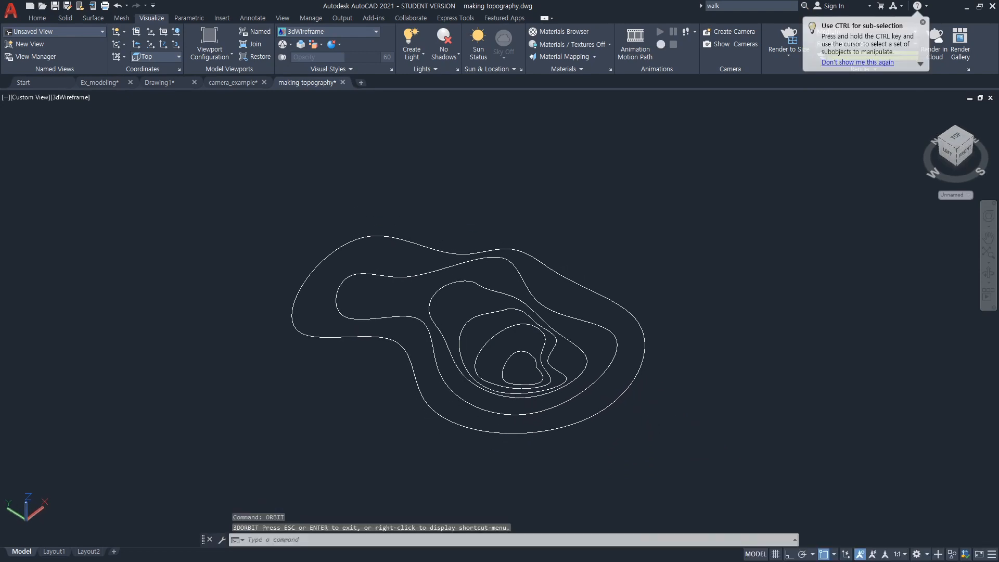
type("m")
key("Return")
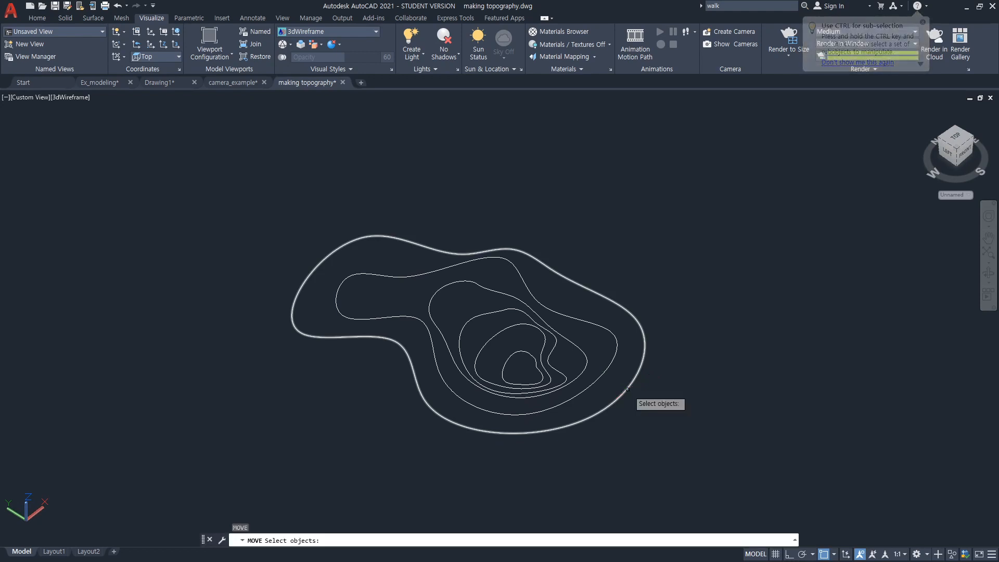
left_click(600, 375)
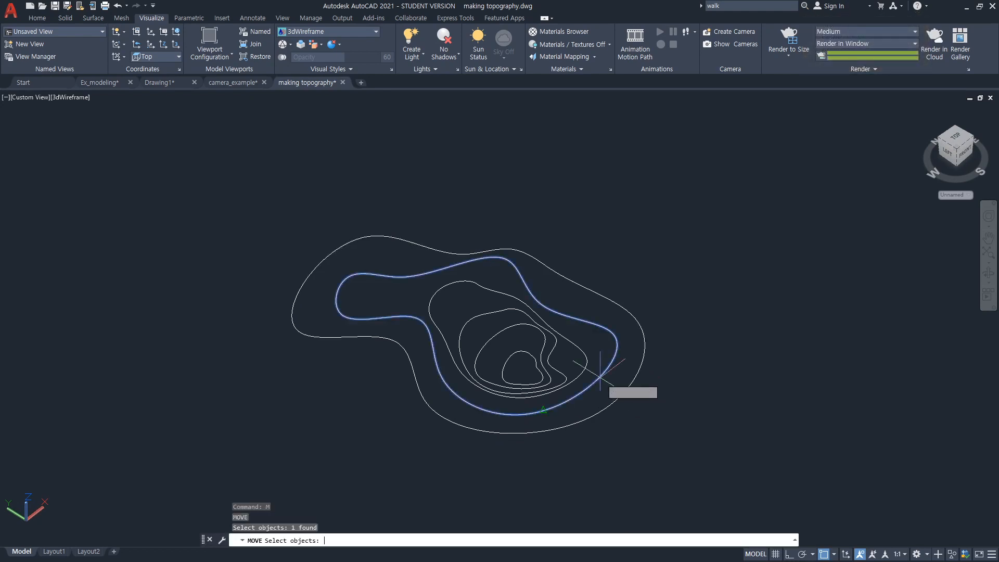
key("Return")
left_click(600, 374)
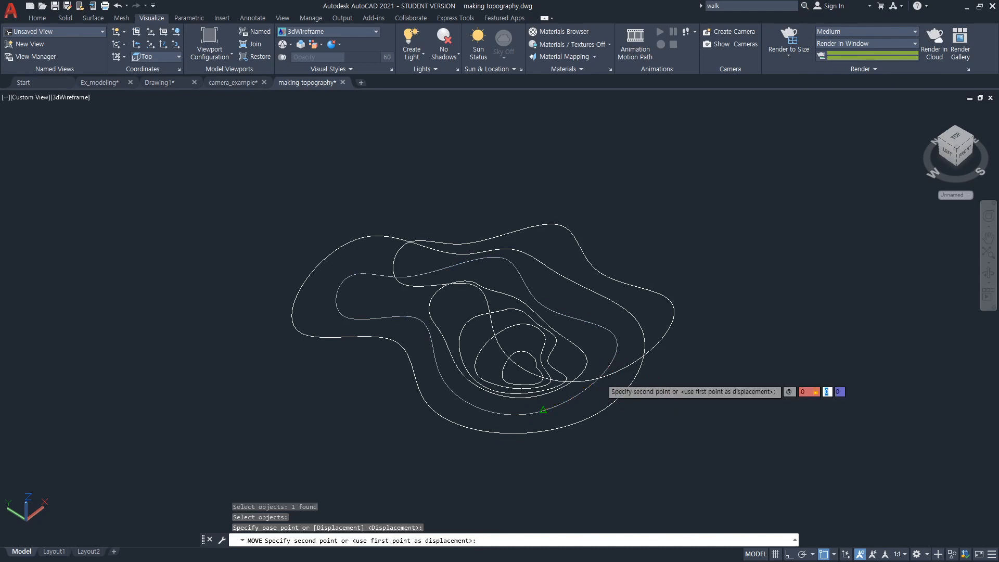
type("@0,0,10")
key("Return")
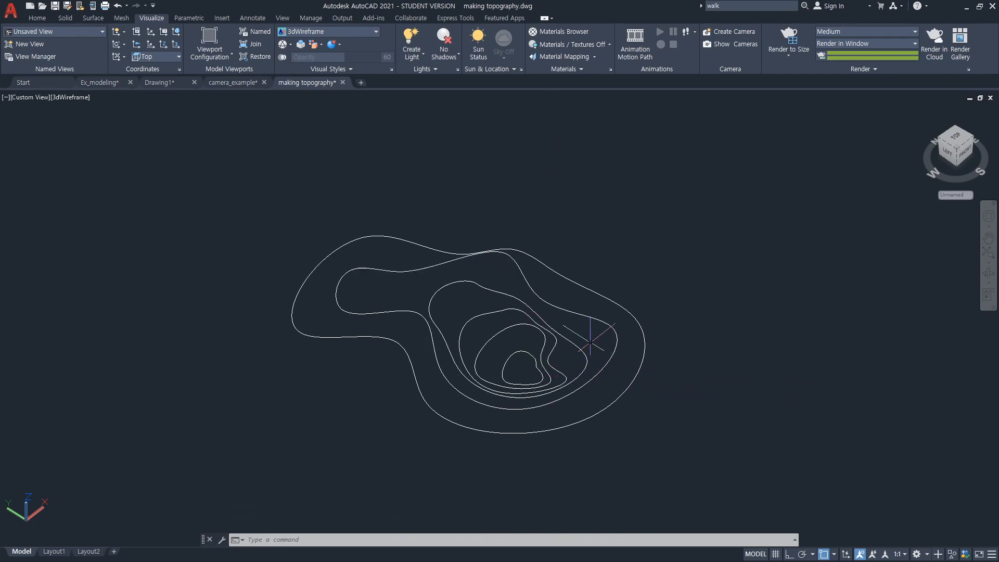
Move the third contour from the outside straight up along Z, one equal interval above the second
type("m")
key("space")
left_click(587, 364)
key("space")
left_click(587, 363)
type("0,0,25")
key("space")
Move the fourth contour from the outside straight up along Z, one equal interval above the third
key("space")
left_click(553, 352)
key("space")
left_click(554, 348)
type("0,0,25")
key("space")
Move the fifth contour from the outside straight up by 40 units along Z
key("space")
left_click(542, 352)
key("space")
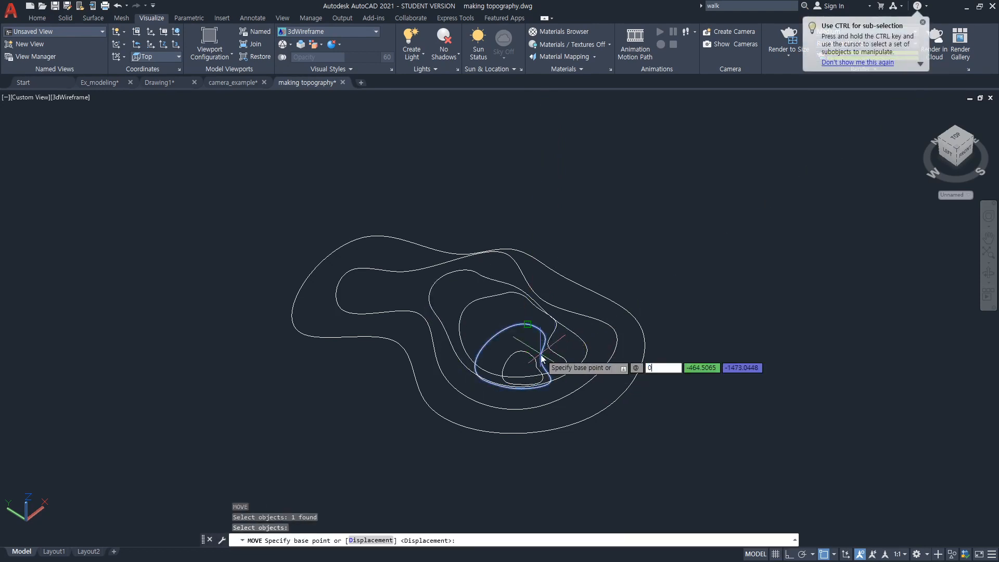
left_click(540, 354)
type("0")
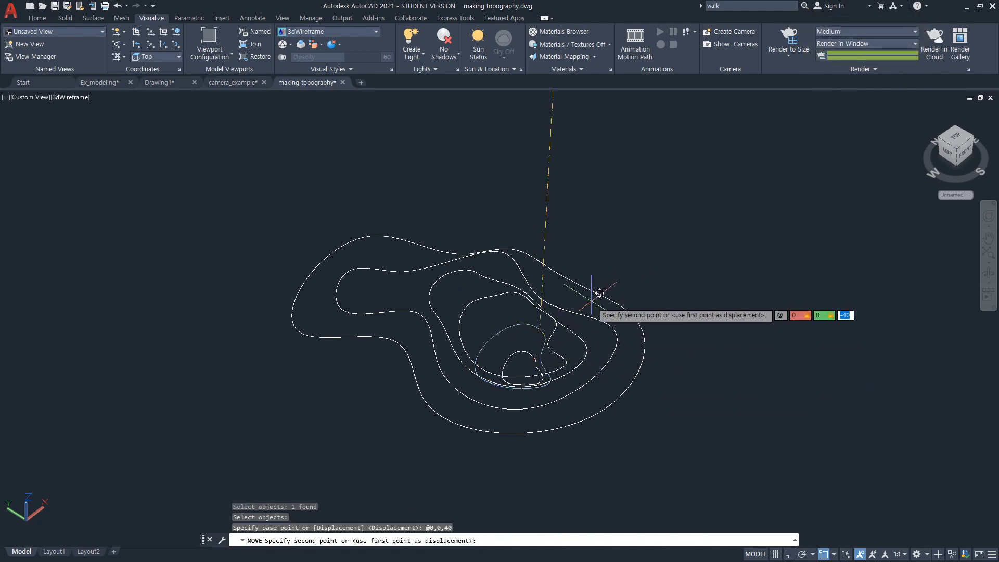
type(",0,40")
key("space")
key("Escape")
Move the innermost contour straight up by 50 units along Z, using the displacement @0,0,50
key("space")
left_click(530, 355)
key("space")
type("@0,0,50")
key("space")
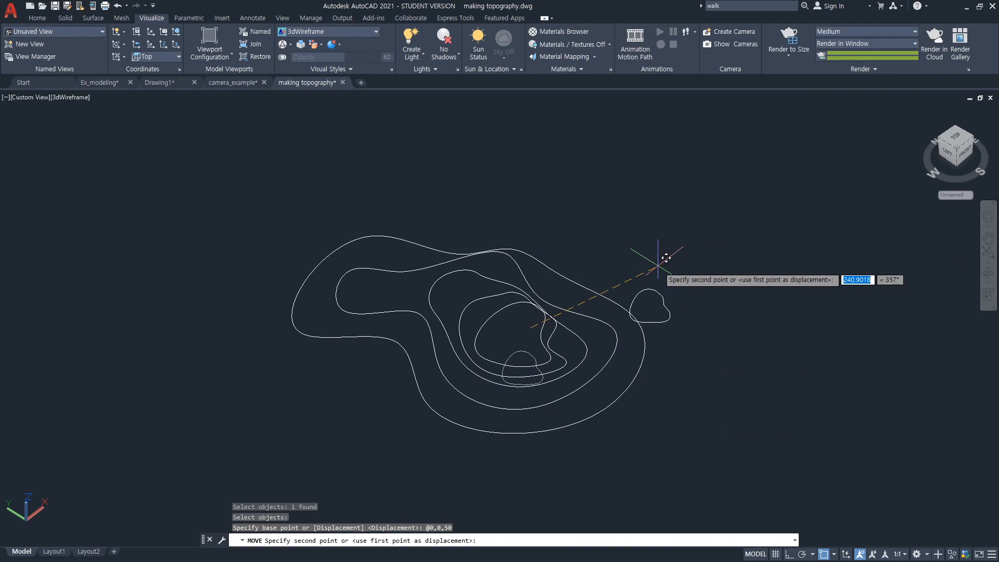
type("@0,0,50")
key("space")
key("Escape")
Examine the vertical spacing of the raised contours from the side and from an oblique angle
type("3do")
key("space")
left_click_drag(608, 323, 636, 298)
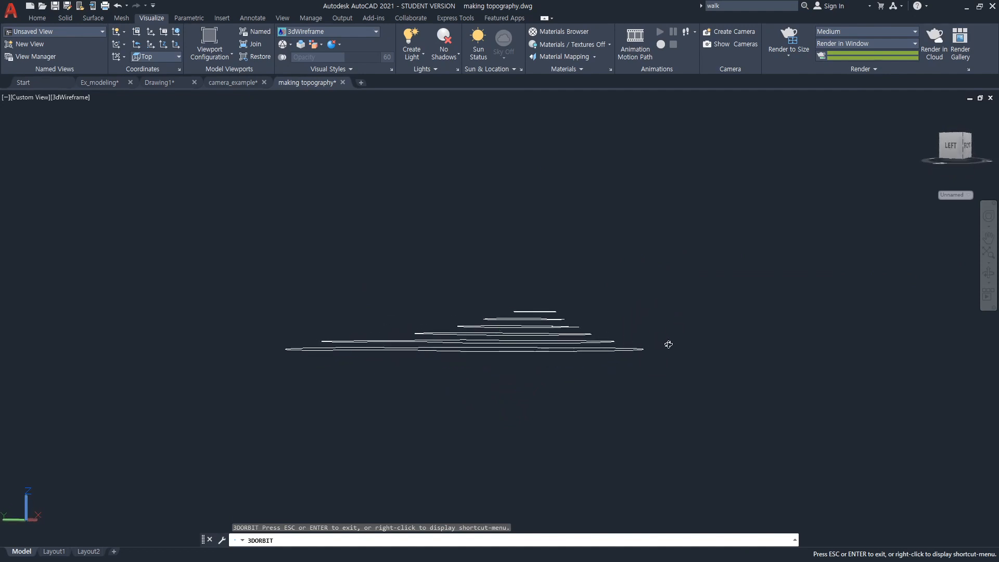
mouse_move(657, 341)
left_mouse_down()
mouse_move(674, 478)
mouse_move(669, 346)
left_mouse_up()
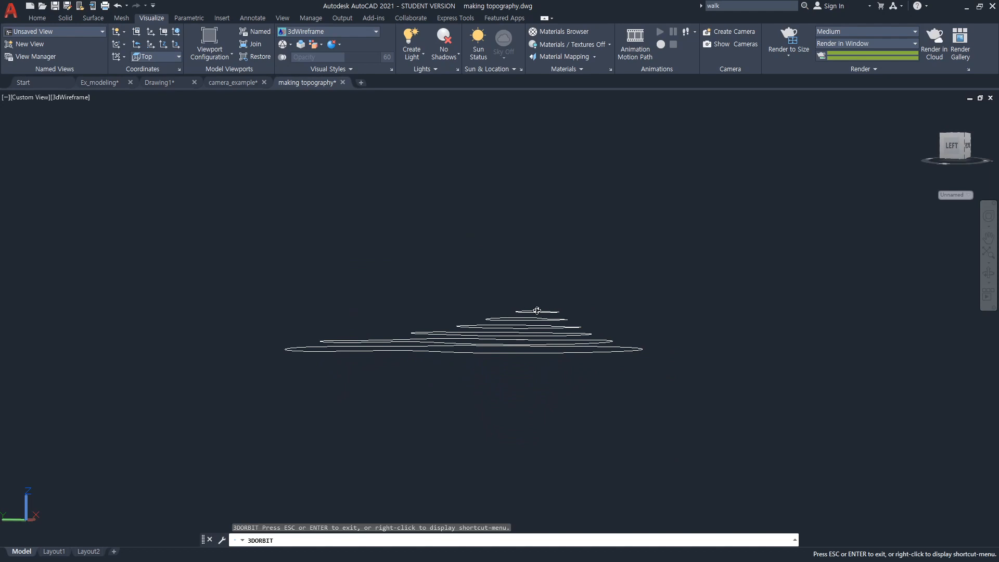
left_click_drag(470, 350, 580, 430)
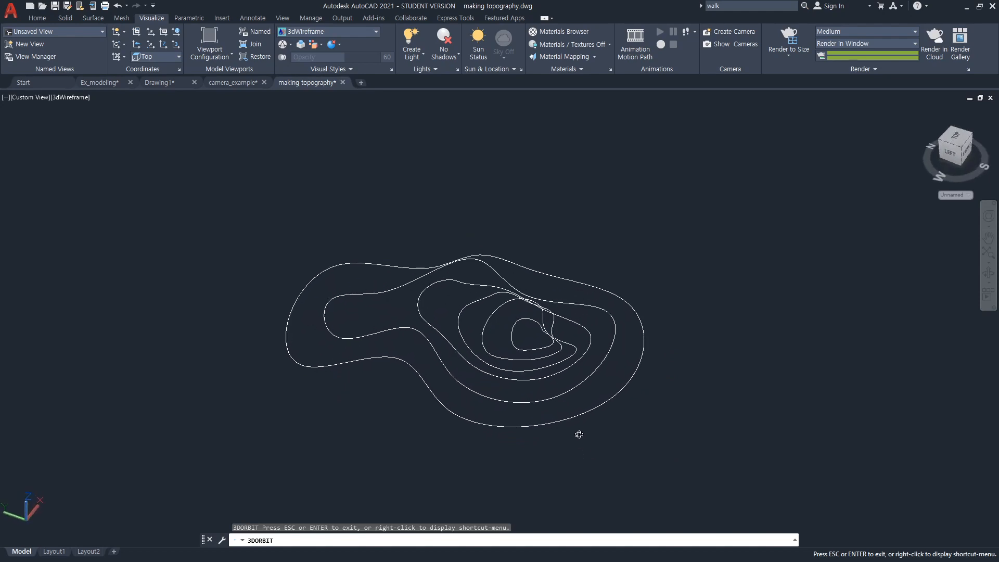
key("Escape")
Start a loft using the six raised contours as cross sections, in order from the outermost to the innermost
type("loft")
key("Return")
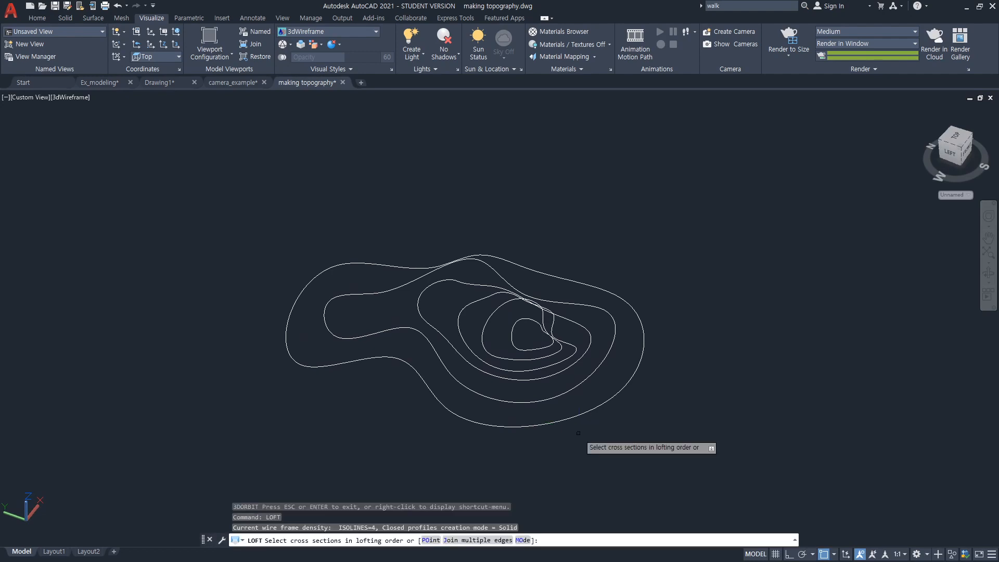
left_click(576, 417)
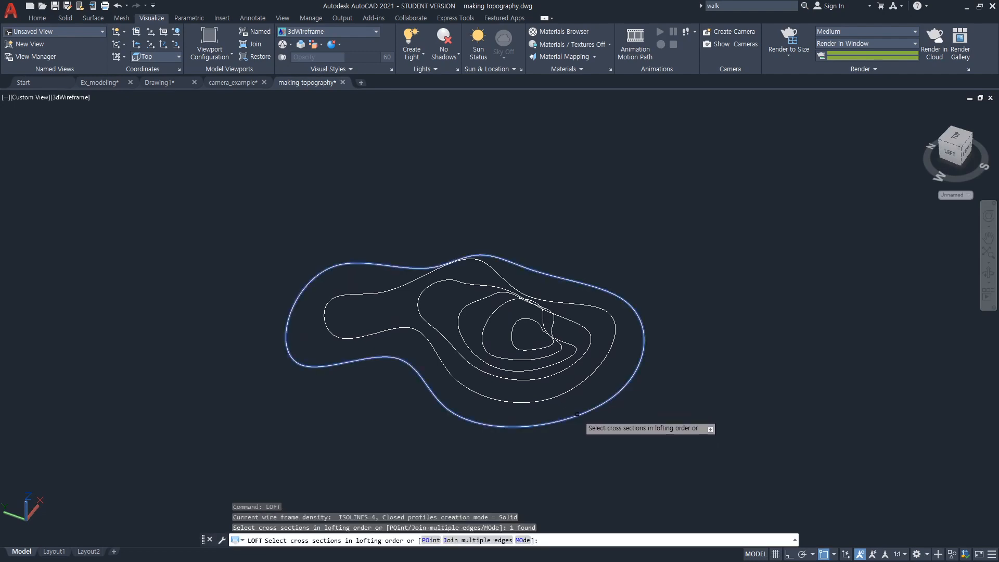
left_click(571, 401)
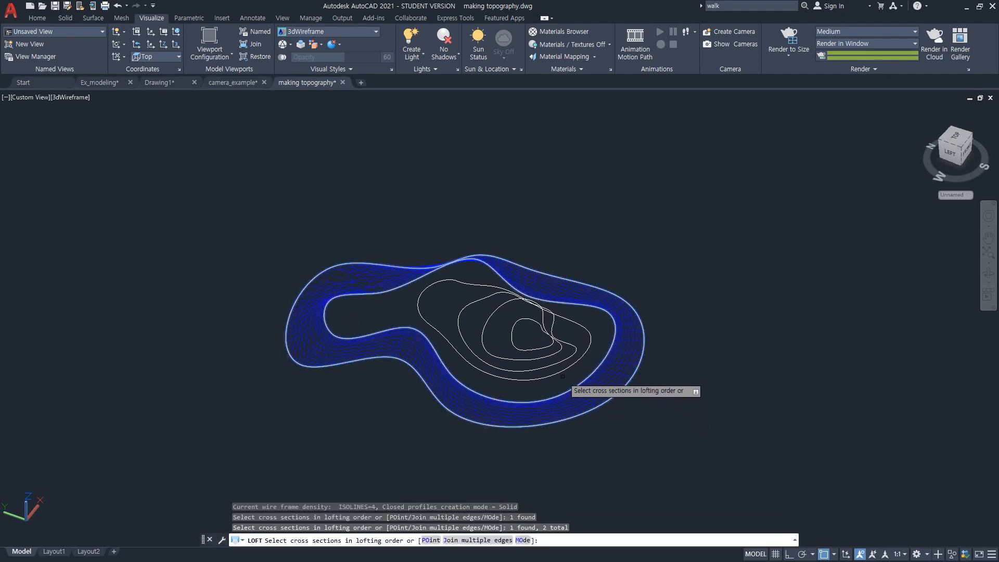
left_click(559, 372)
left_click(551, 358)
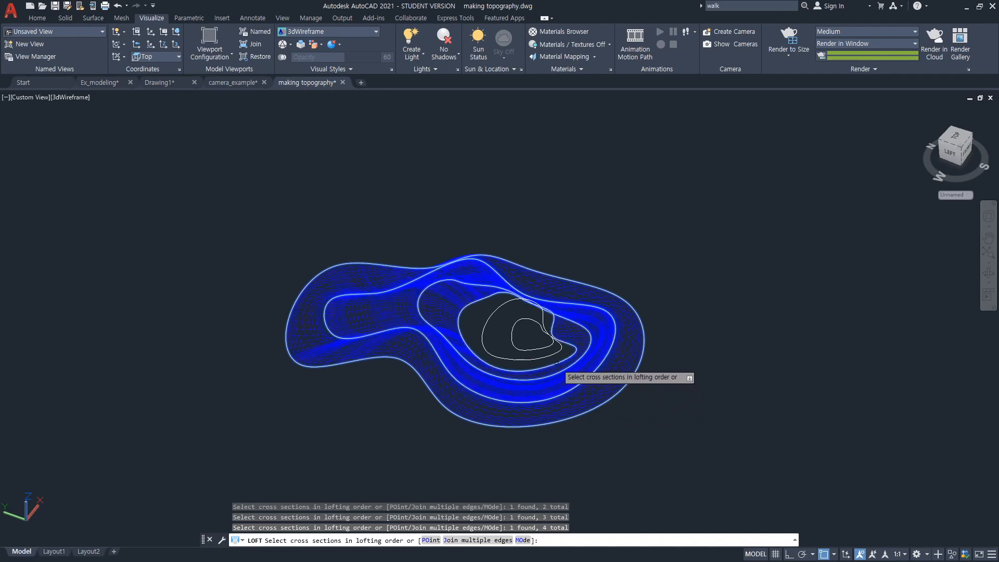
left_click(549, 357)
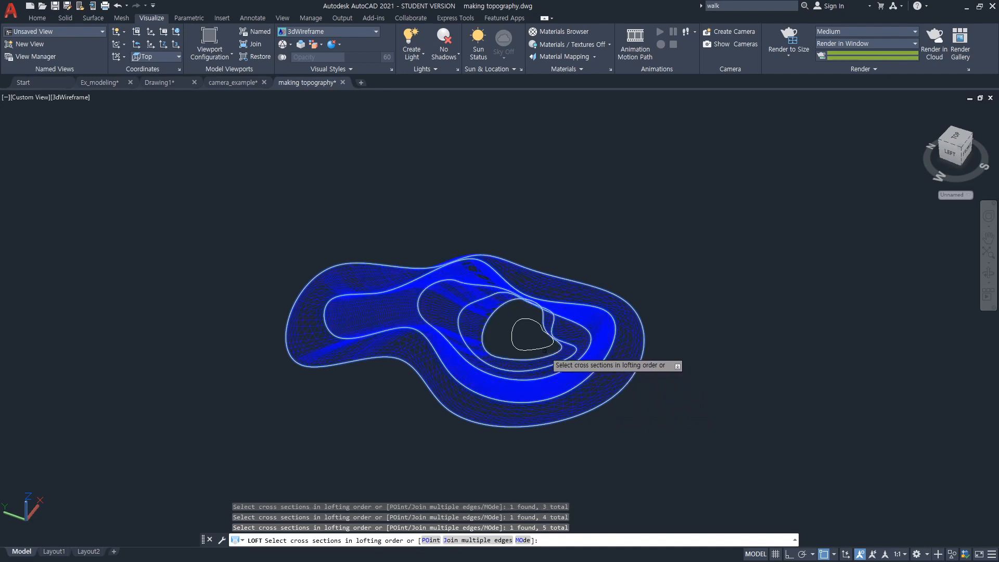
left_click(541, 348)
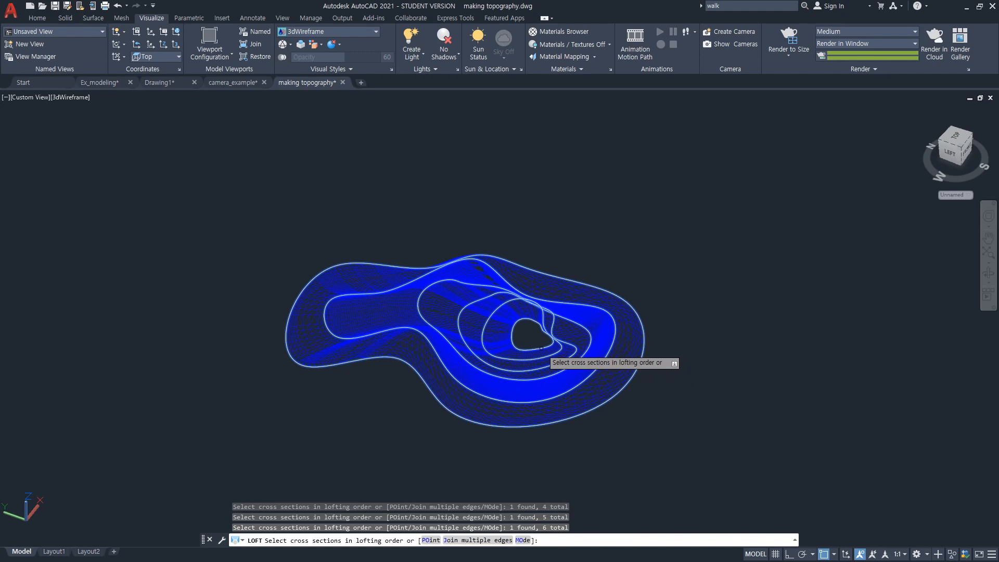
key("Return")
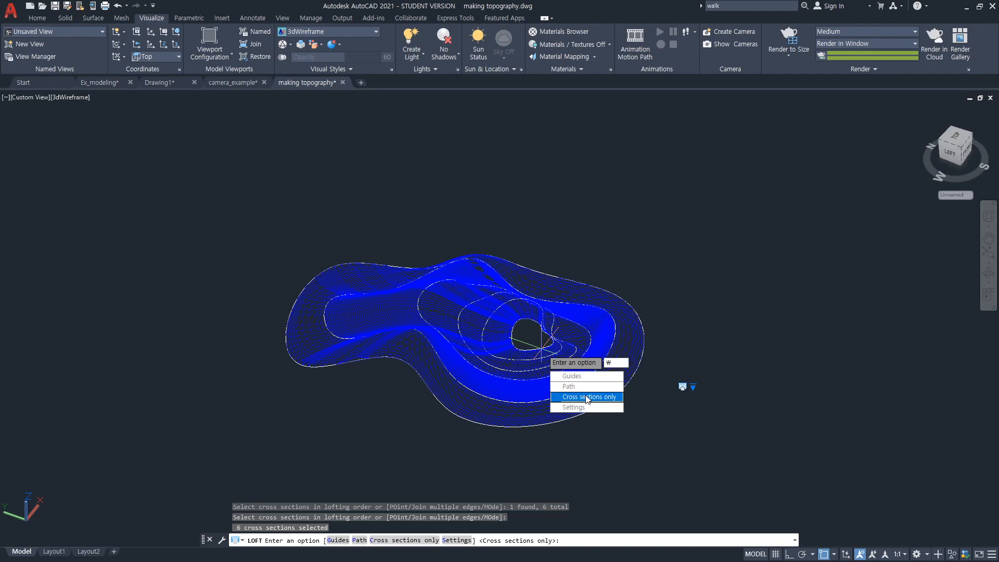
Choose the loft's Settings option and finish the terrain loft through the selected contours
key("BackSpace")
key("Down")
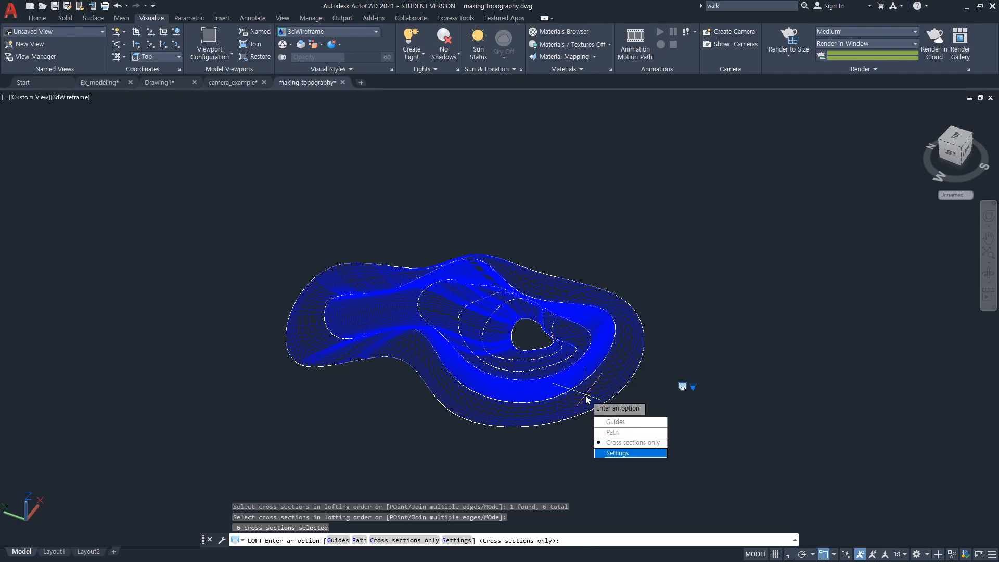
key("Return")
key("Escape")
key("Escape")
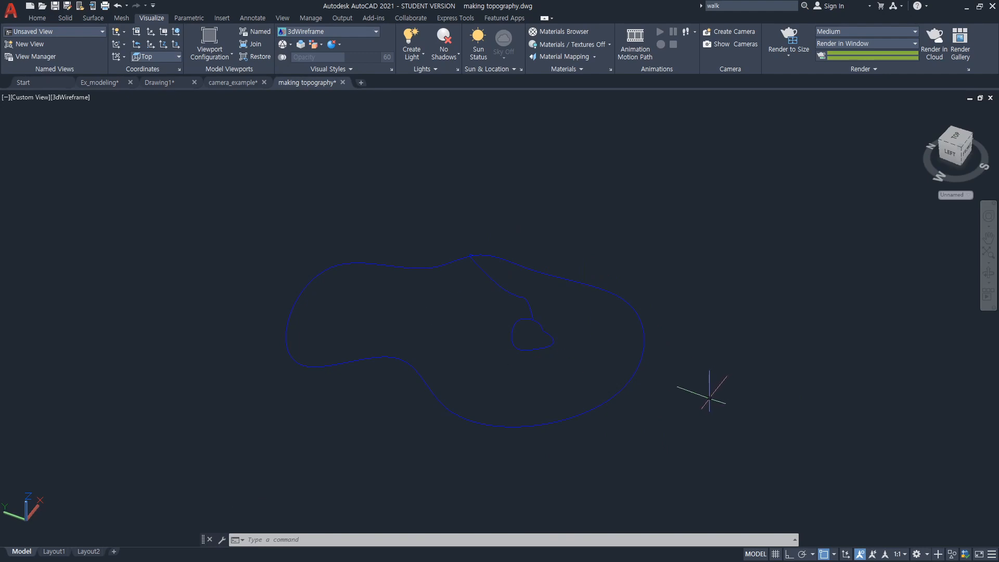
Display the lofted terrain in the Realistic visual style and view it from another 3D angle
left_click(375, 32)
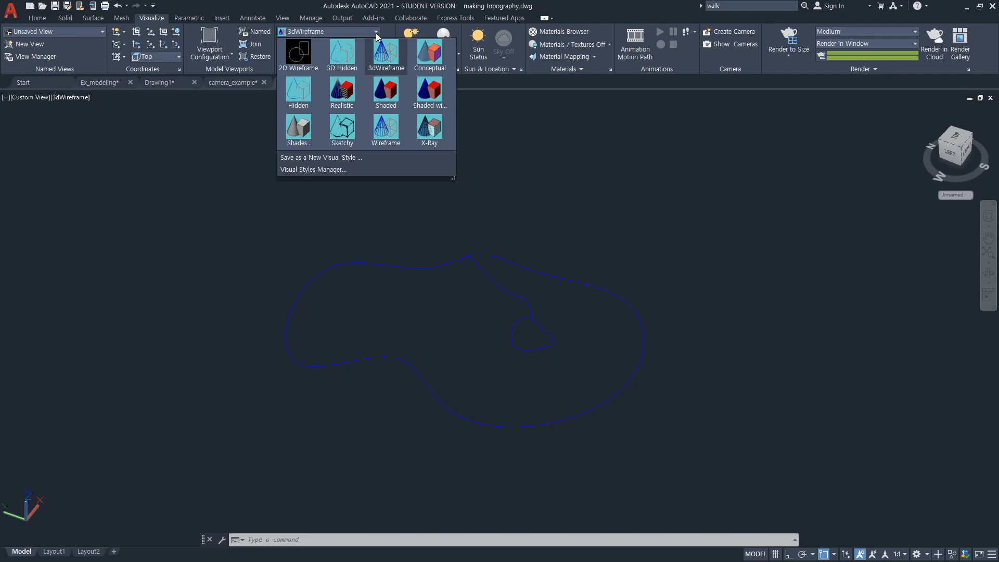
left_click(348, 102)
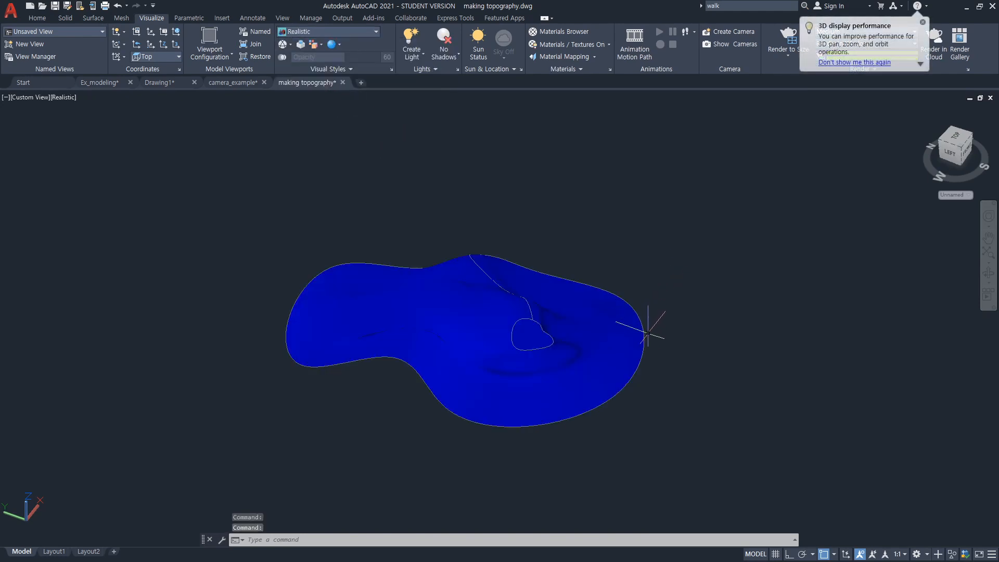
type("3do")
key("Return")
left_click_drag(648, 334, 511, 299)
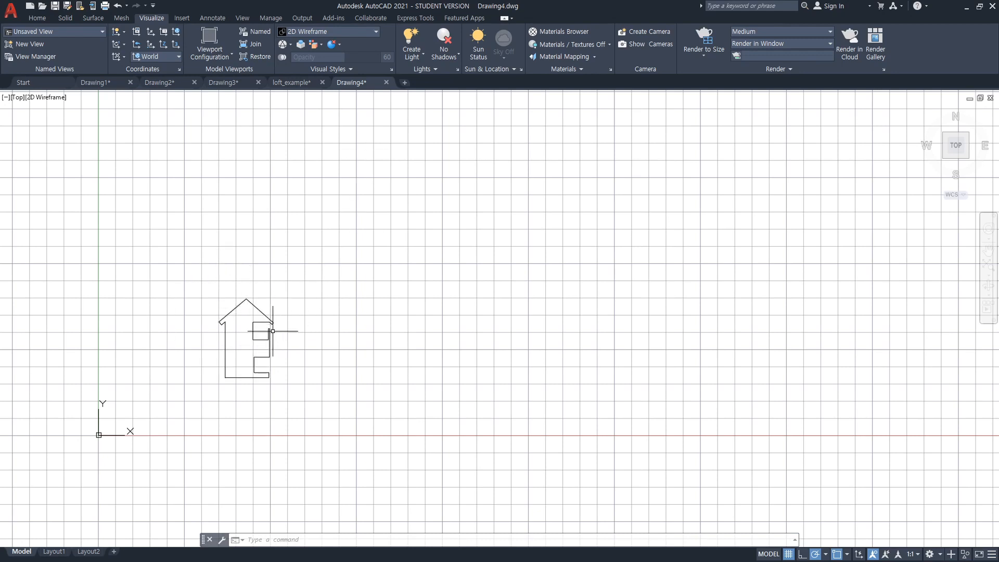
In Drawing4, draw a straight vertical polyline east of the house-shaped profile, extending beyond its top and bottom, as a rotation axis
scroll(254, 339, "up", 2)
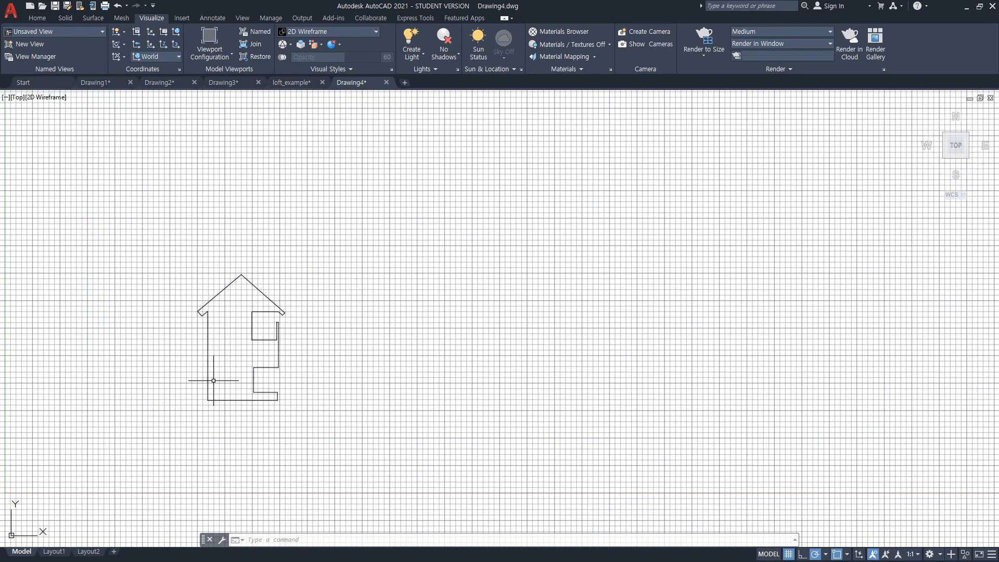
scroll(486, 346, "down", 2)
type("pline")
key("Return")
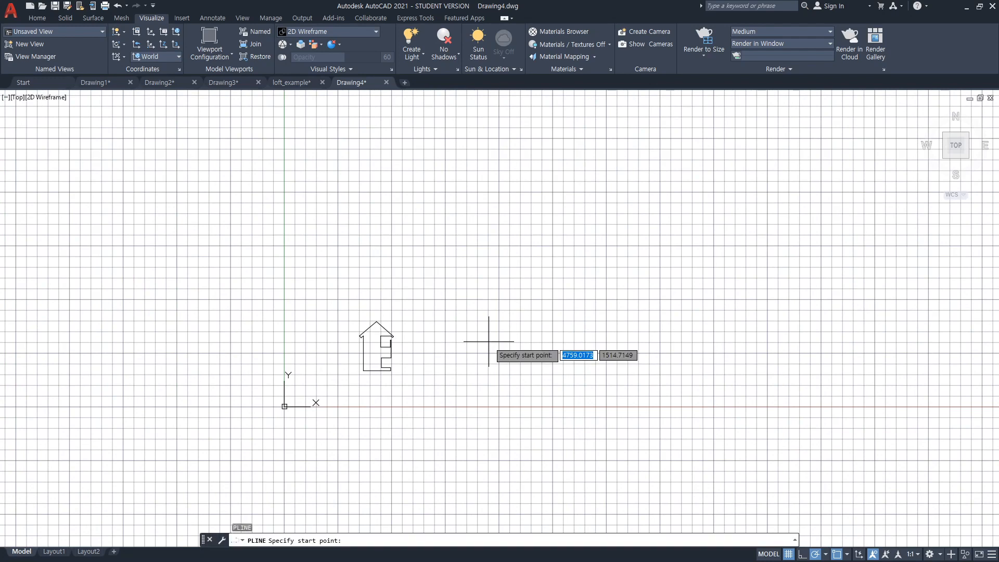
left_click(518, 236)
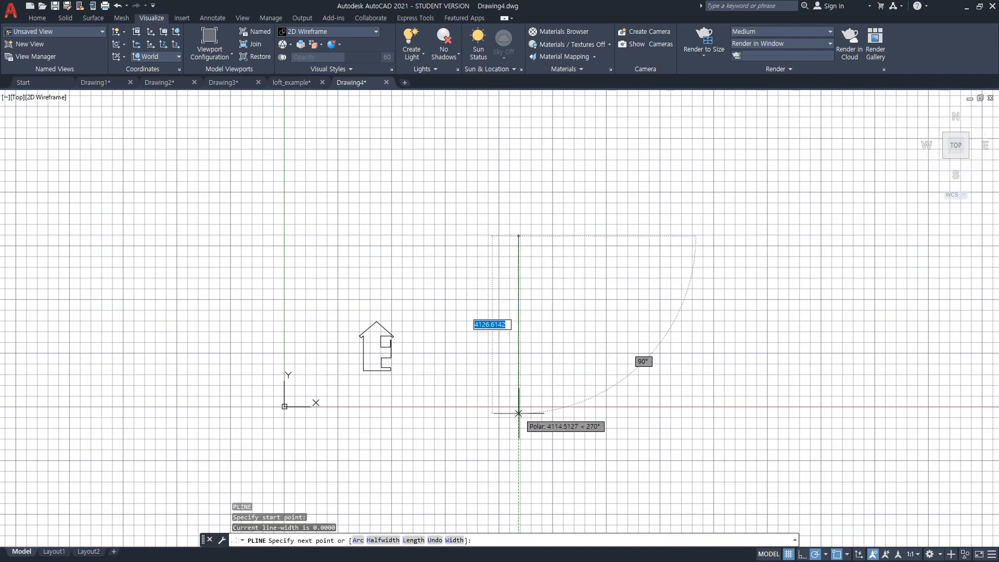
left_click(518, 453)
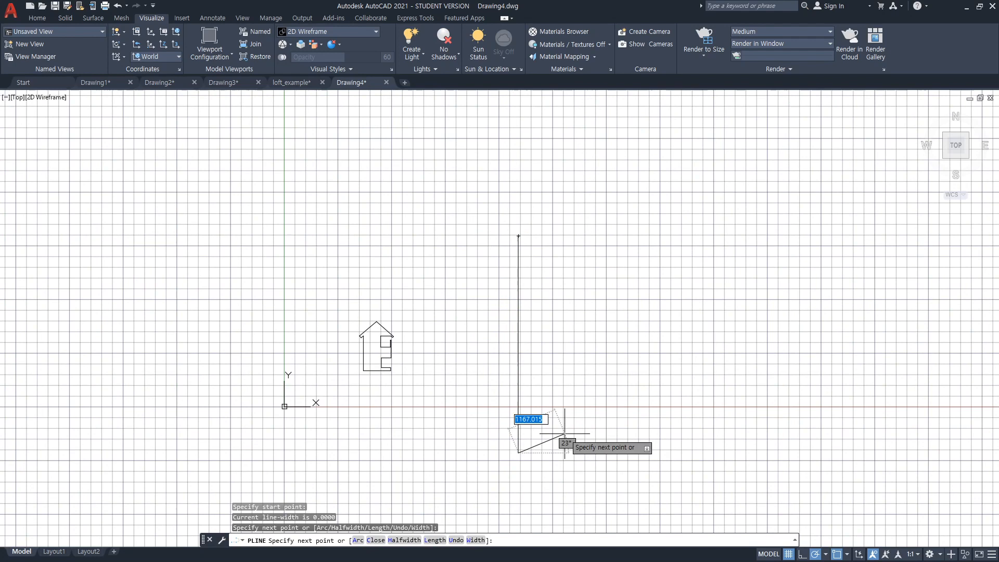
key("Return")
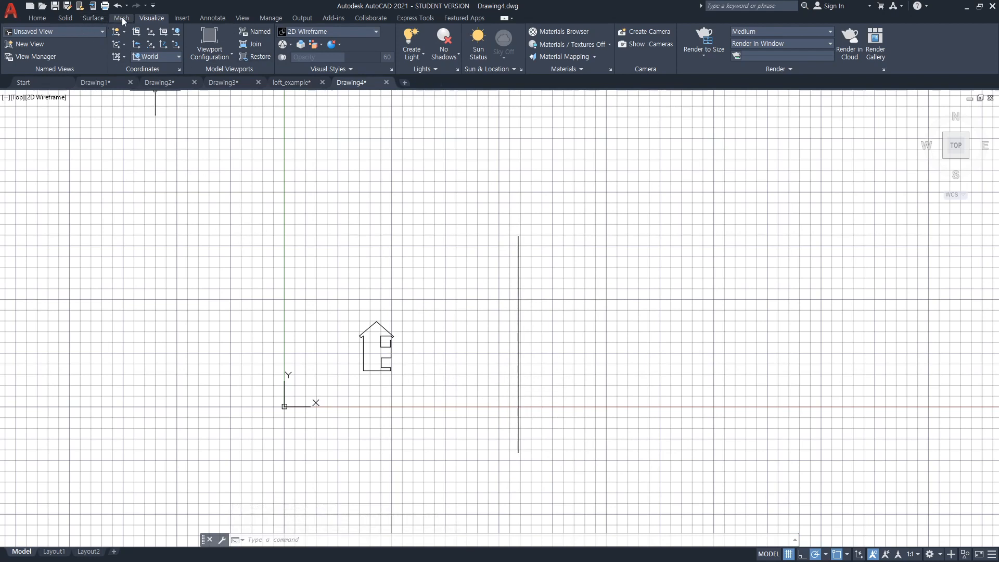
Switch to the Shaded visual style and revolve the house-shaped profile 180° about the vertical line, using its upper and lower endpoints
left_click(324, 32)
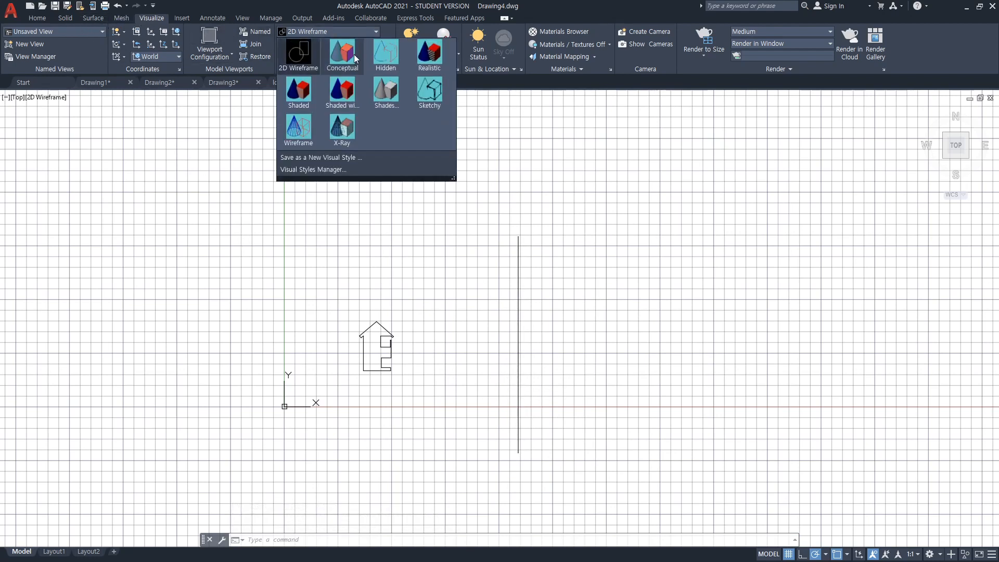
left_click(299, 92)
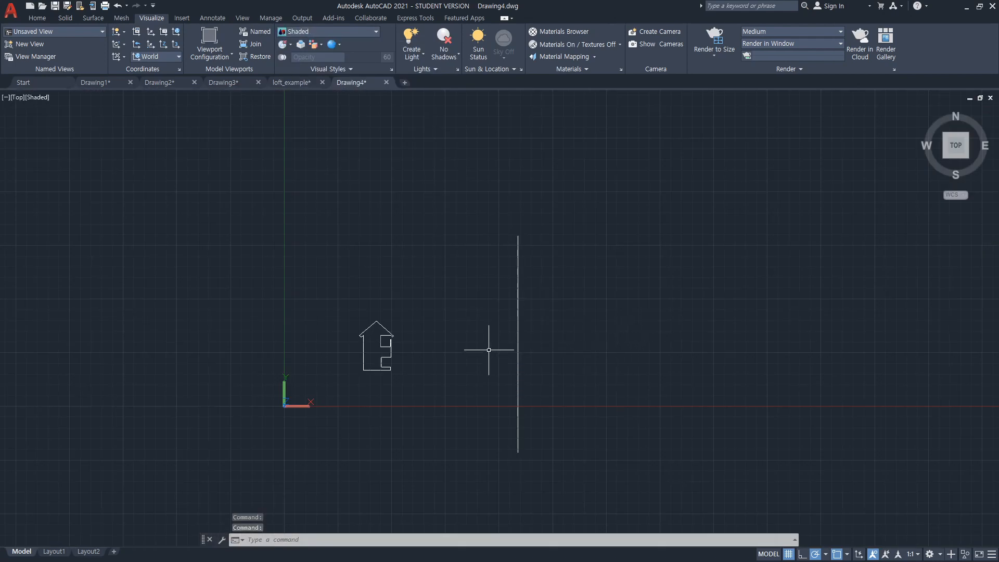
type("revolve")
key("Return")
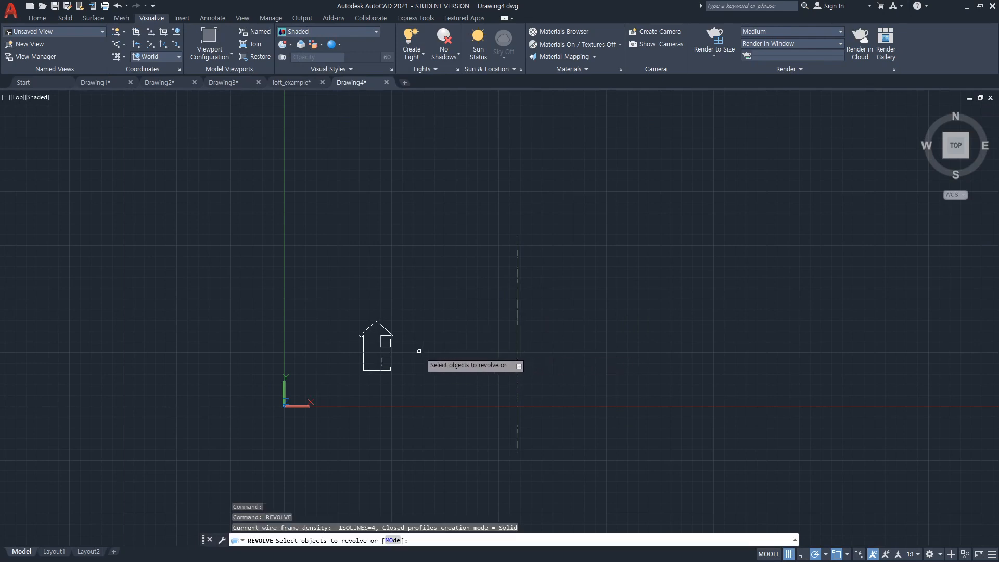
left_click(386, 328)
key("Return")
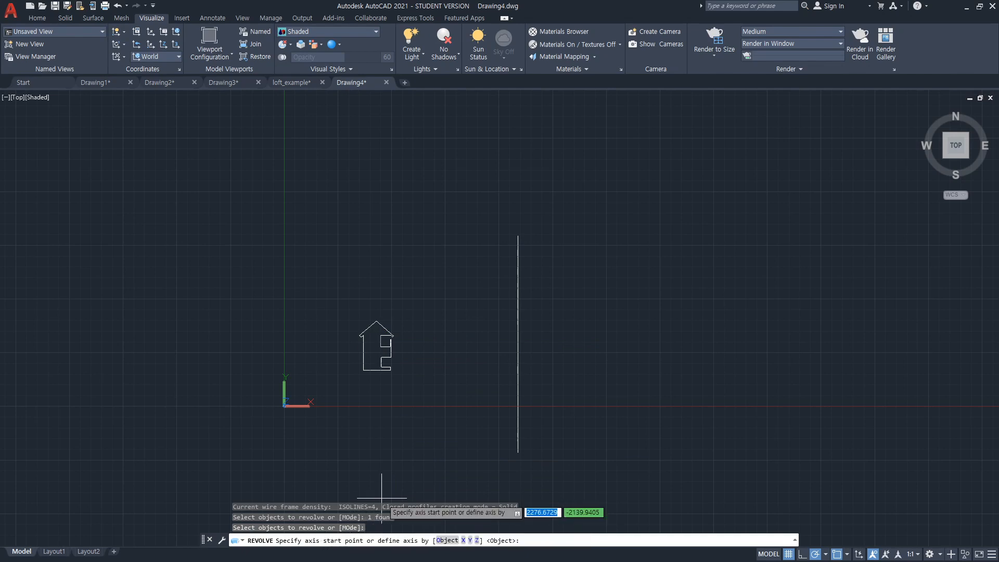
left_click(518, 235)
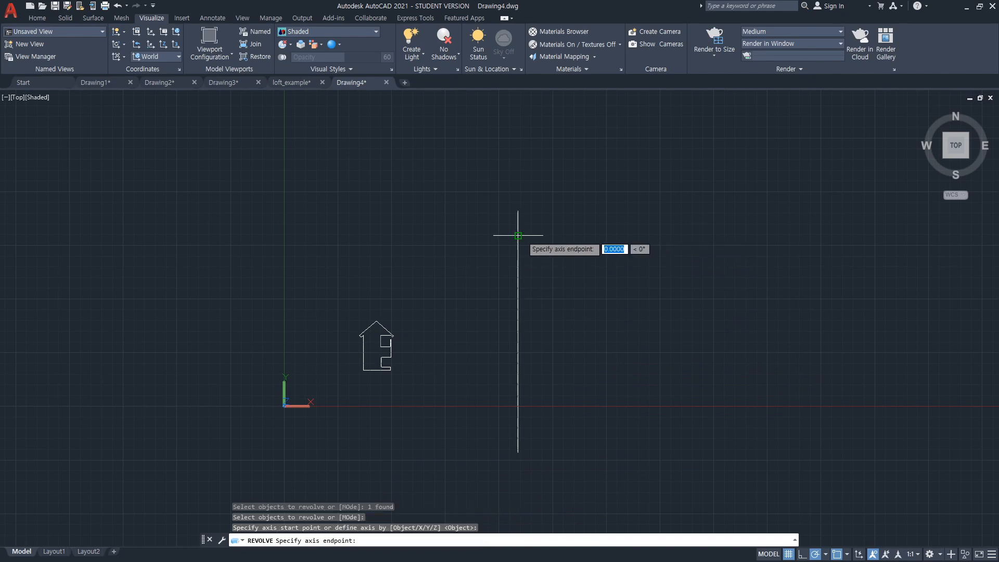
left_click(522, 452)
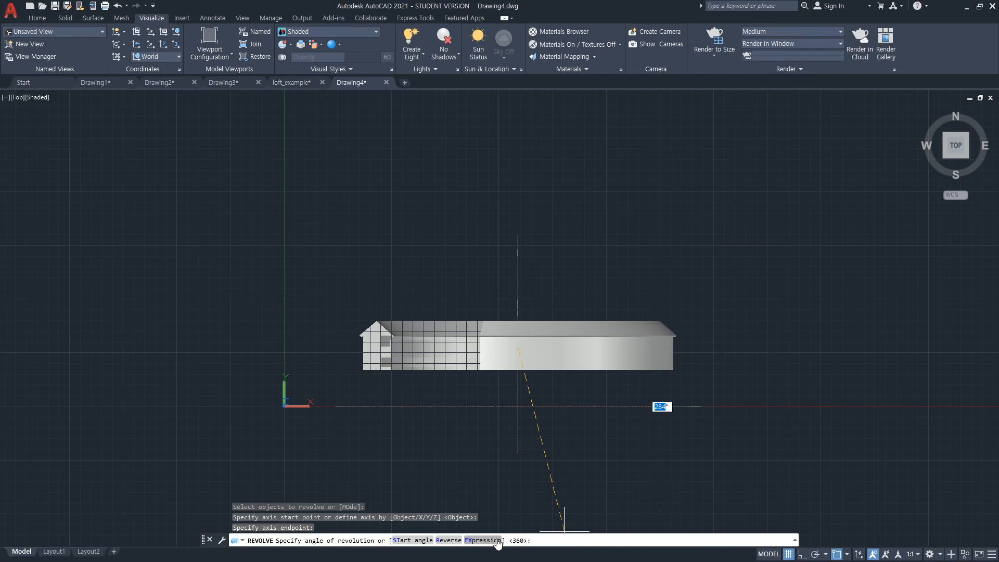
type("180")
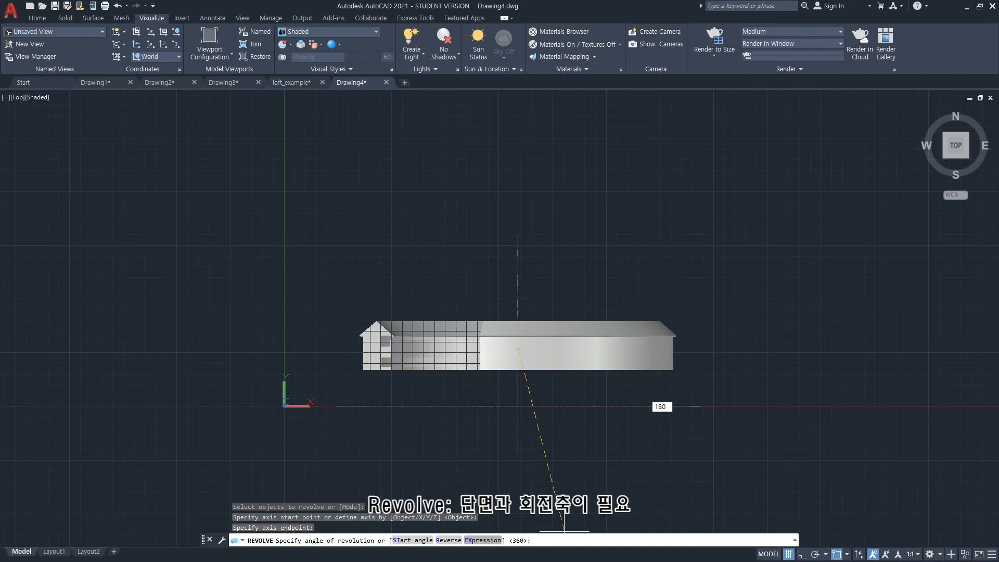
key("Return")
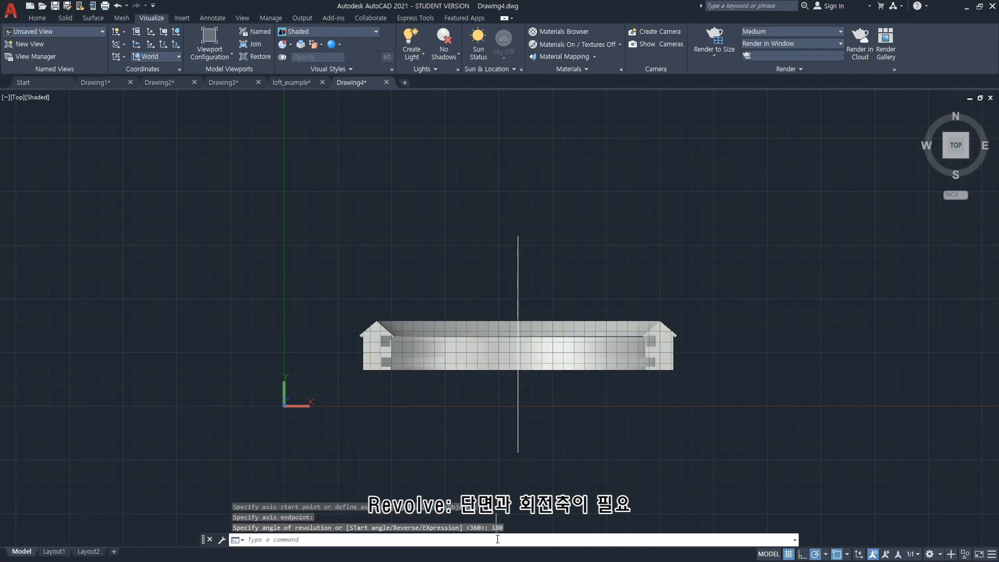
Rotate the revolved house solid 90° in 3D about a two-point axis through the outer bottom corners of its two end faces
type("3do")
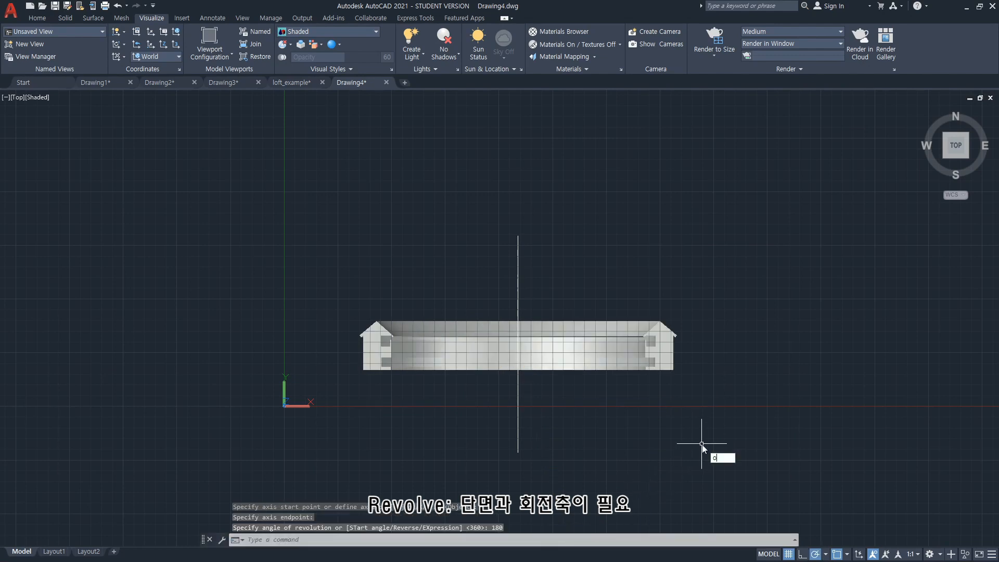
key("Return")
left_click_drag(627, 374, 485, 418)
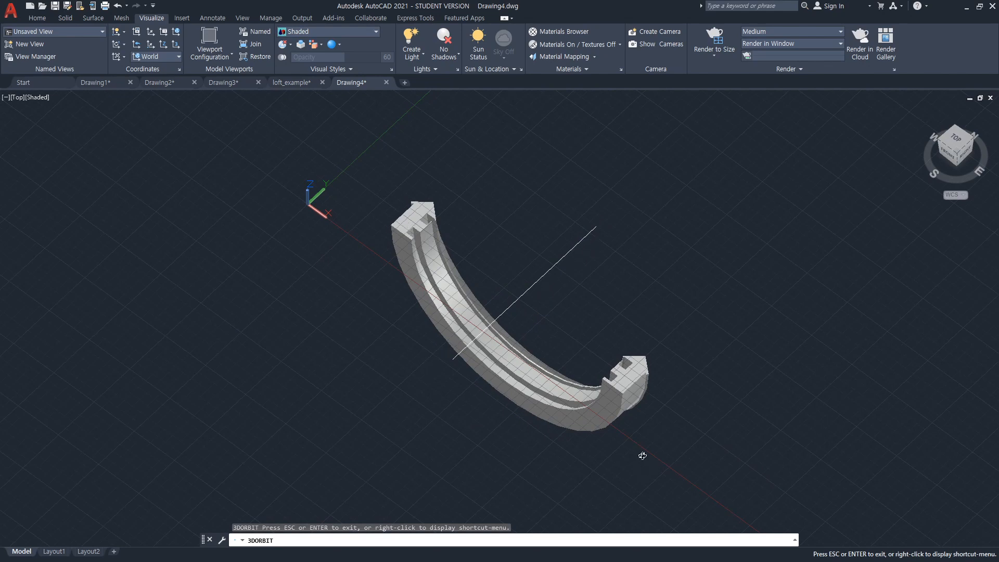
key("Escape")
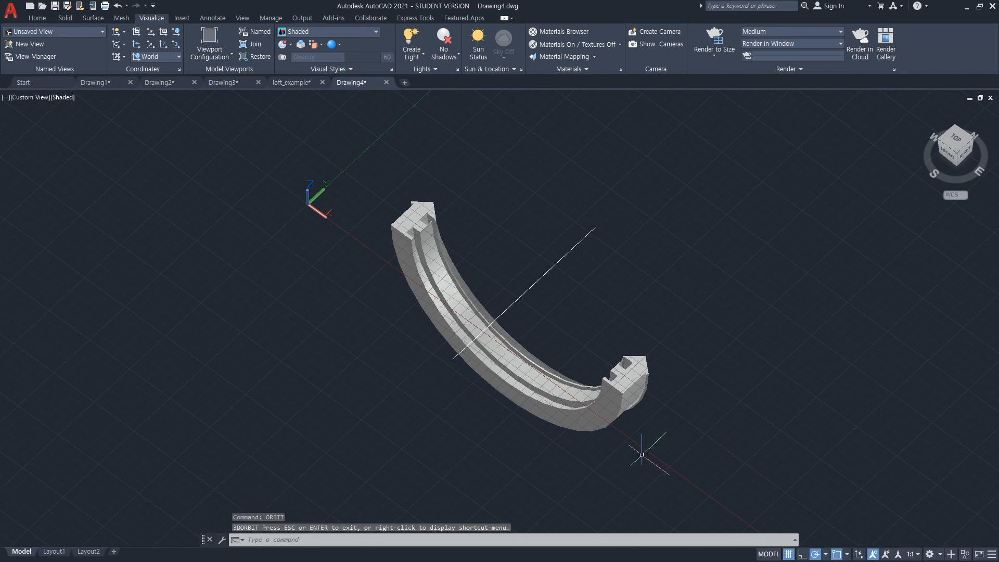
type("rotate3d")
key("Return")
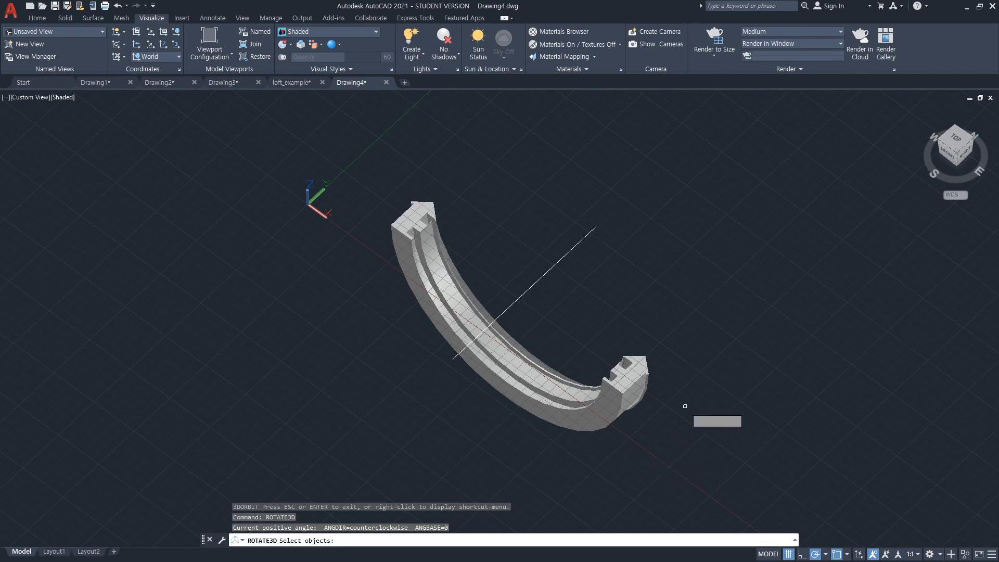
left_click(624, 391)
key("Return")
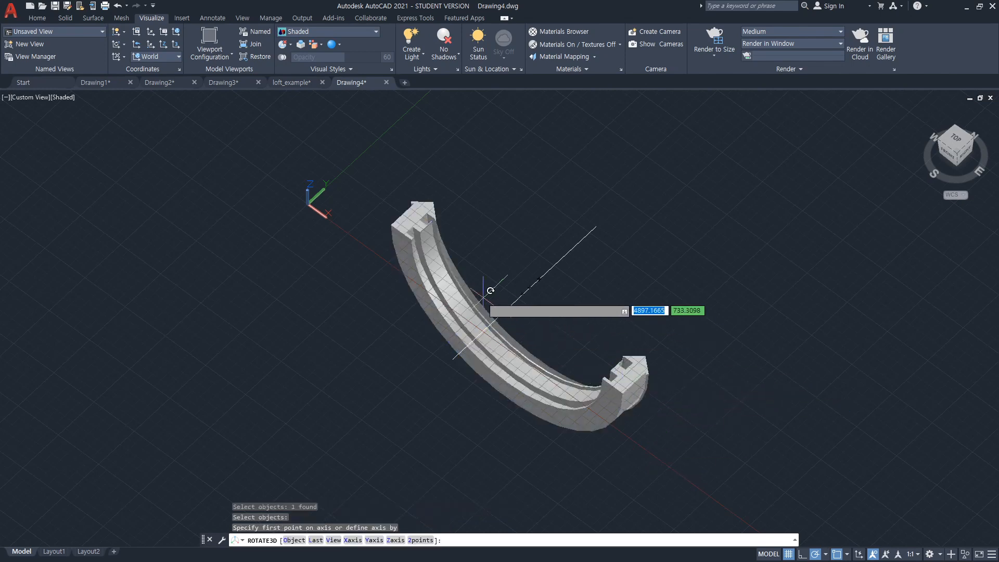
type("2p")
key("Return")
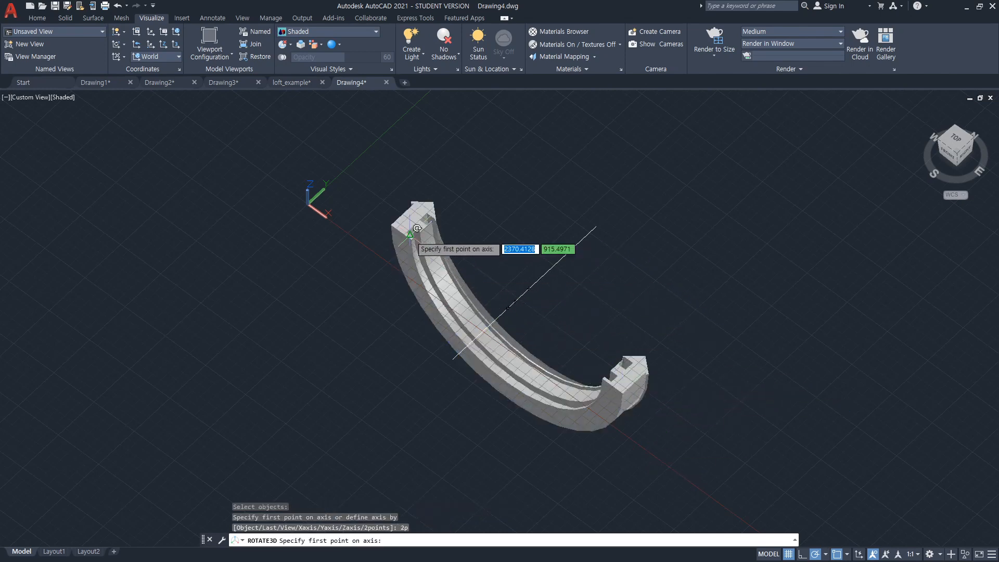
left_click(387, 224)
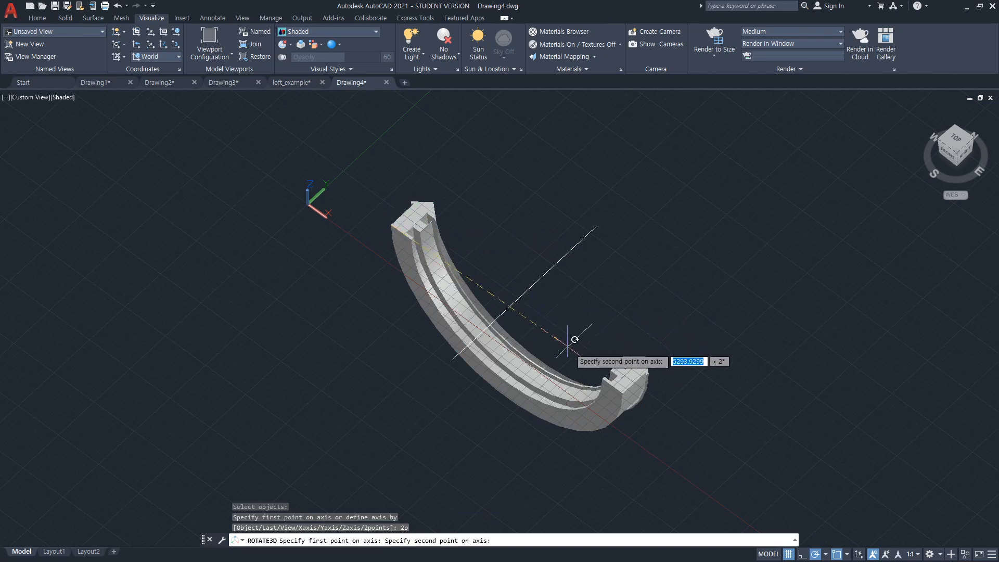
left_click(622, 386)
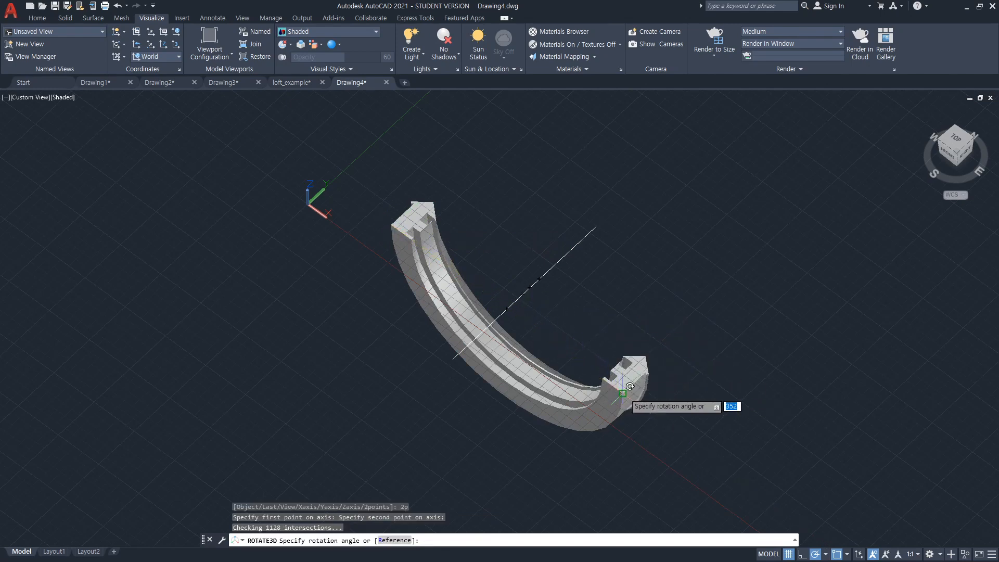
type("90")
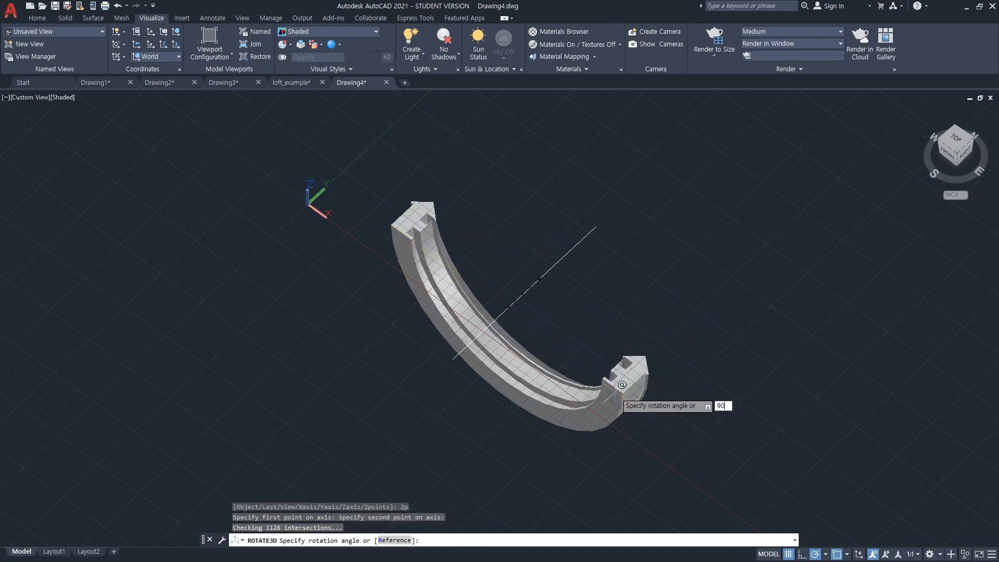
key("Return")
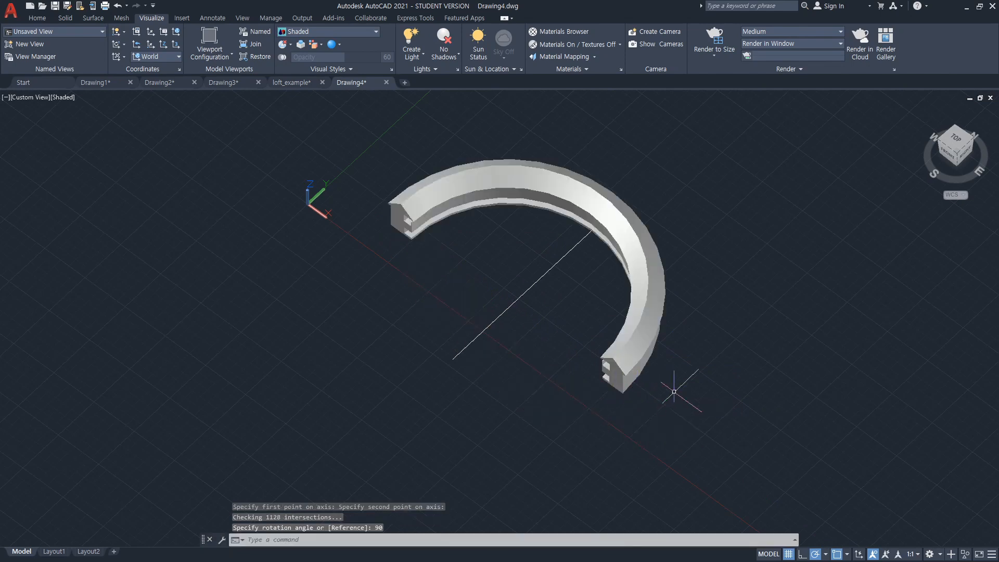
Orbit around the revolved curved house to examine its end faces, roof and inner side from a low front view
key("Escape")
type("orbit")
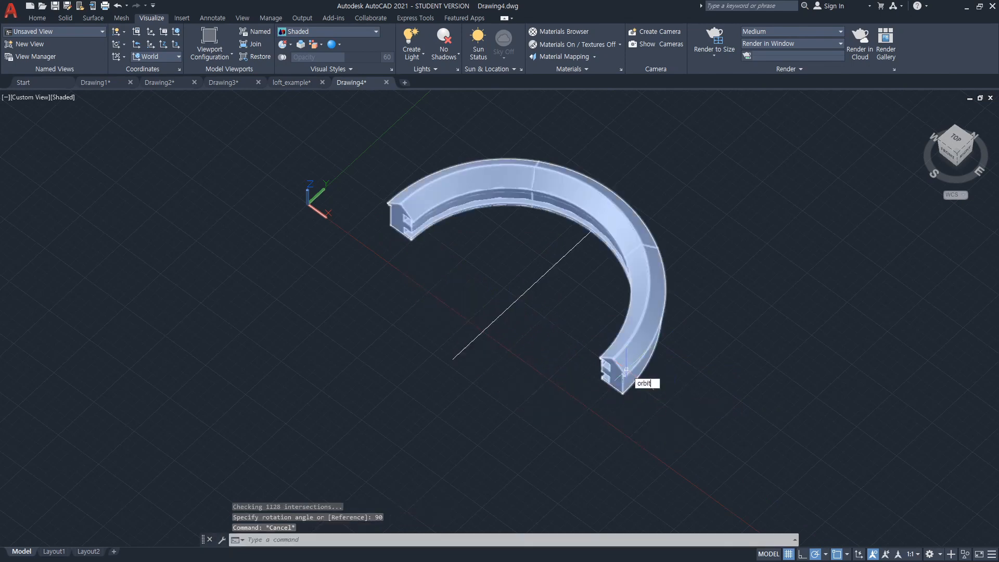
key("Return")
left_click_drag(624, 364, 685, 241)
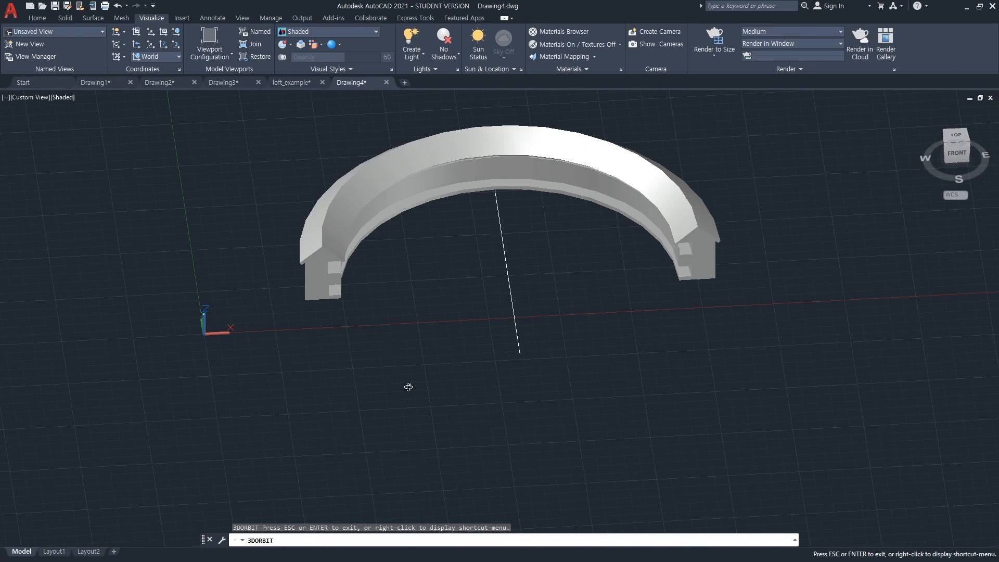
scroll(609, 322, "up", 1)
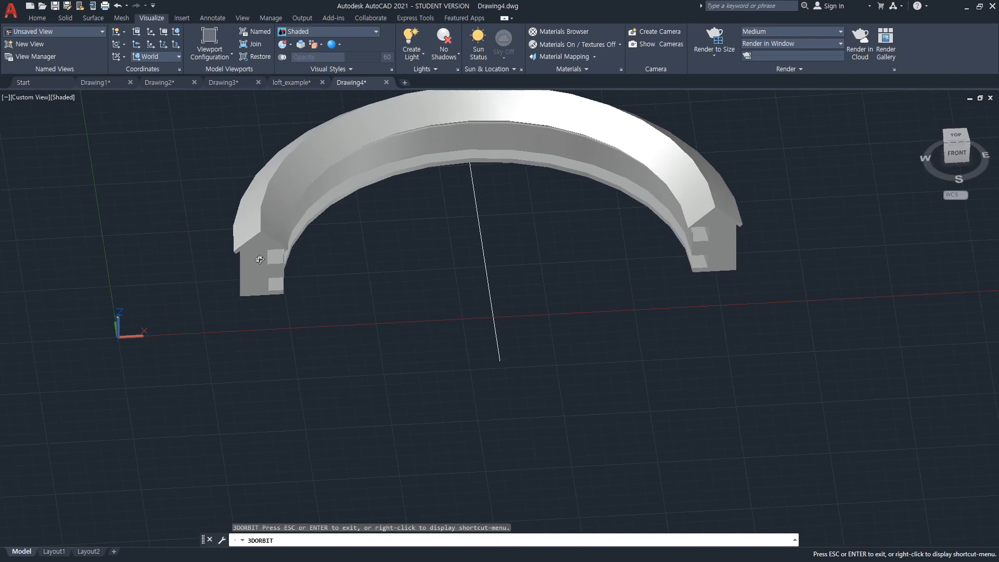
middle_click_drag(567, 377, 558, 342)
left_click_drag(560, 386, 568, 326)
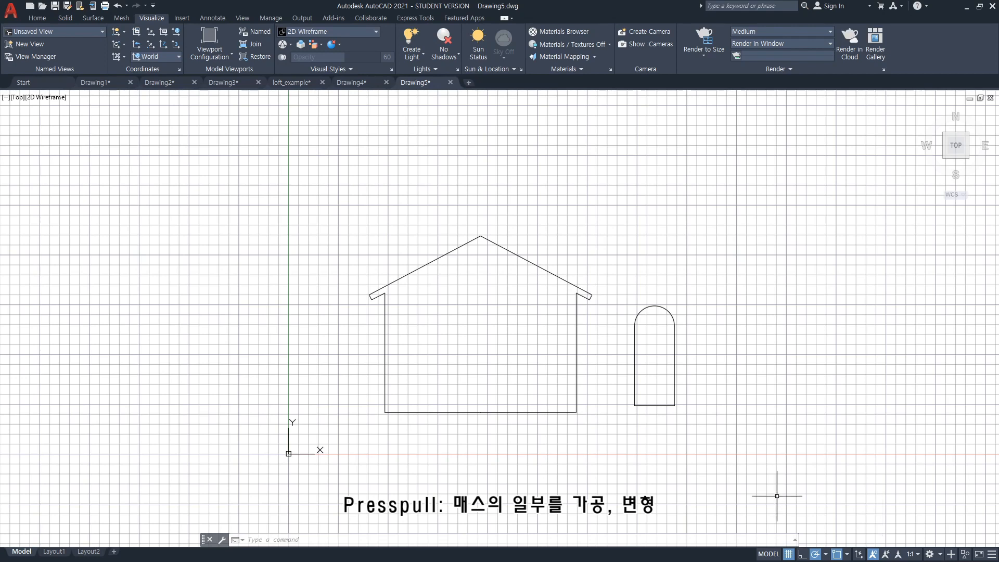
In Drawing5, orbit to a 3D view and move the arched door outline to the middle of the house profile's bottom edge
type("3dorbit")
key("Return")
left_click_drag(734, 434, 666, 356)
key("Escape")
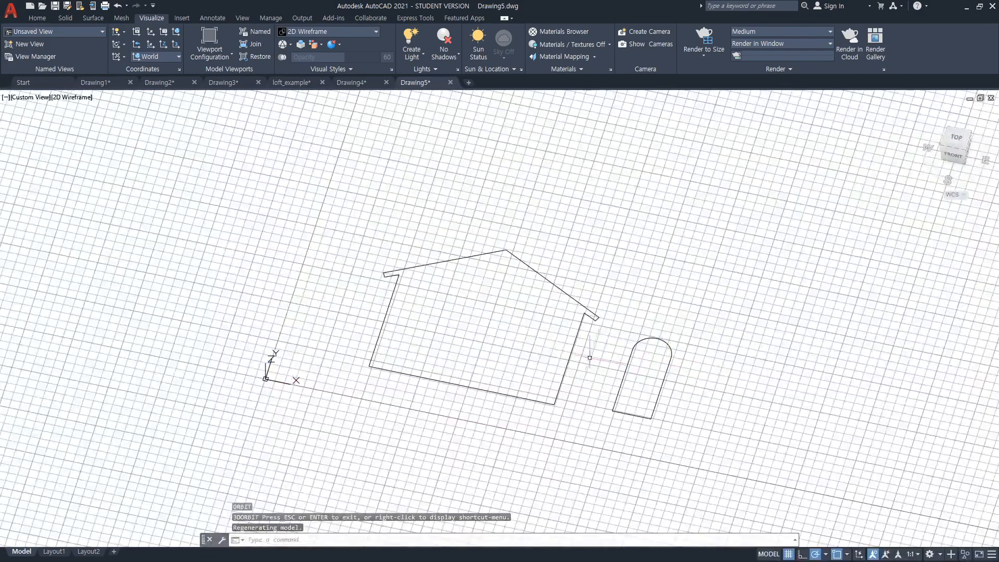
scroll(570, 301, "down", 2)
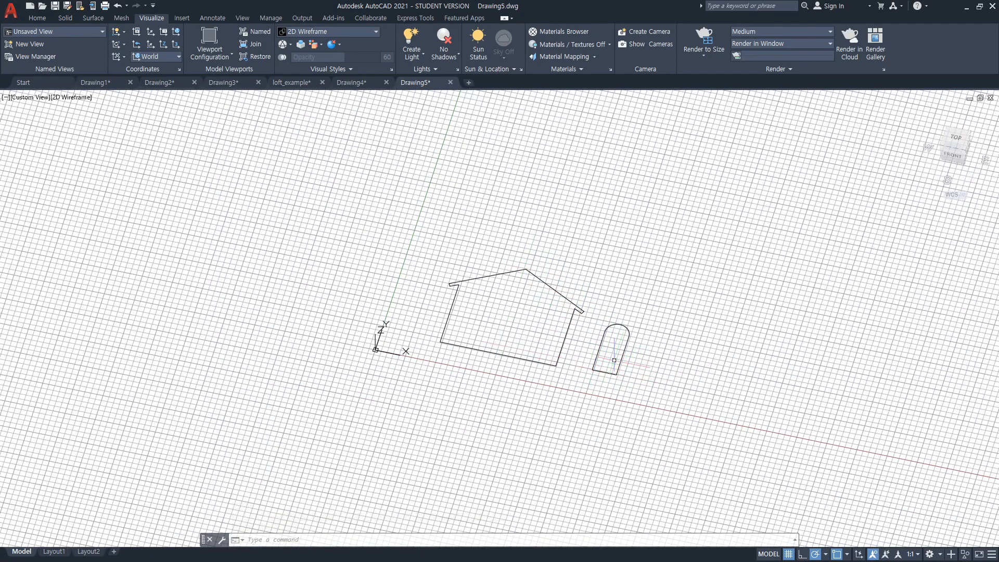
type("m")
key("Return")
left_click(620, 372)
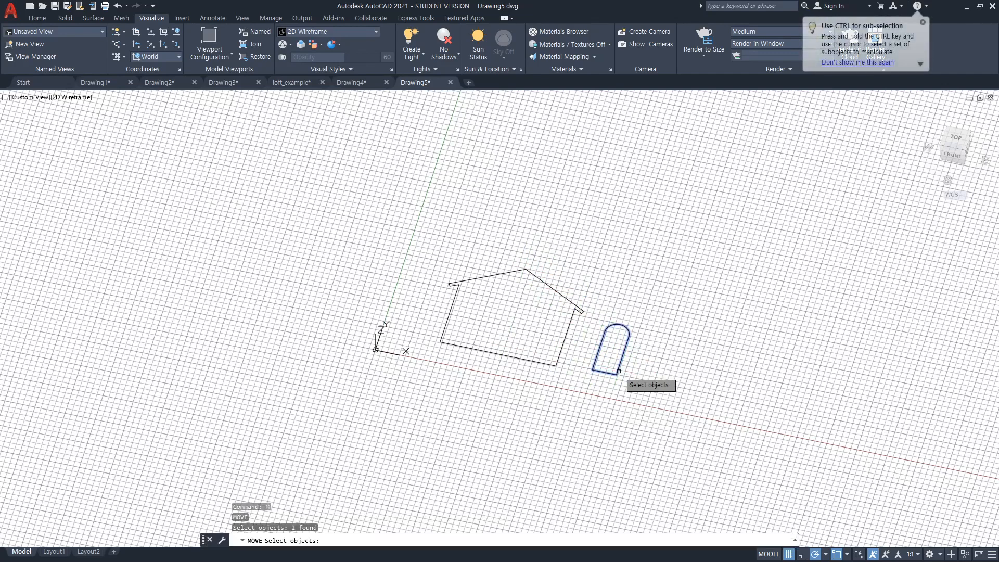
key("Return")
left_click(618, 371)
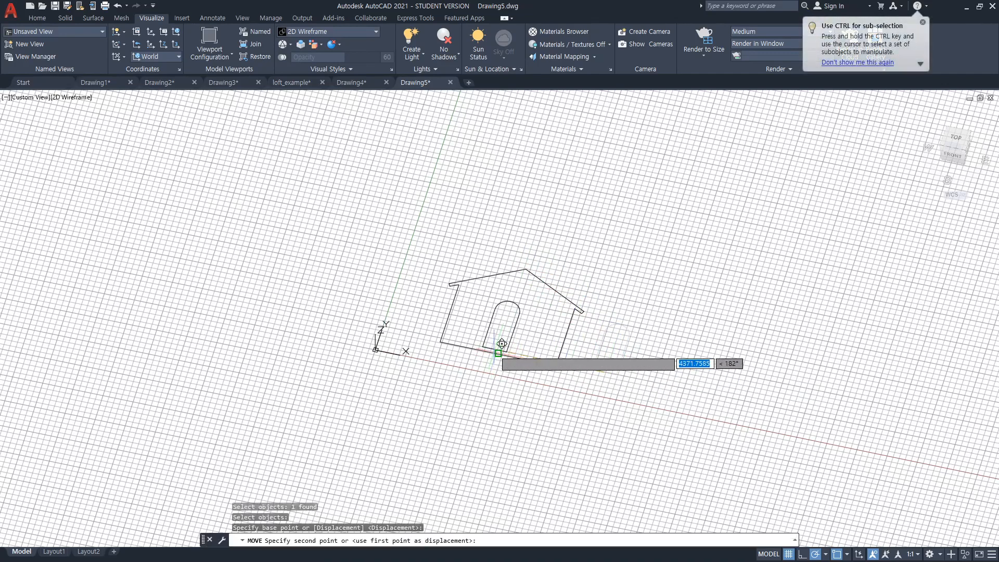
left_click(504, 346)
key("Escape")
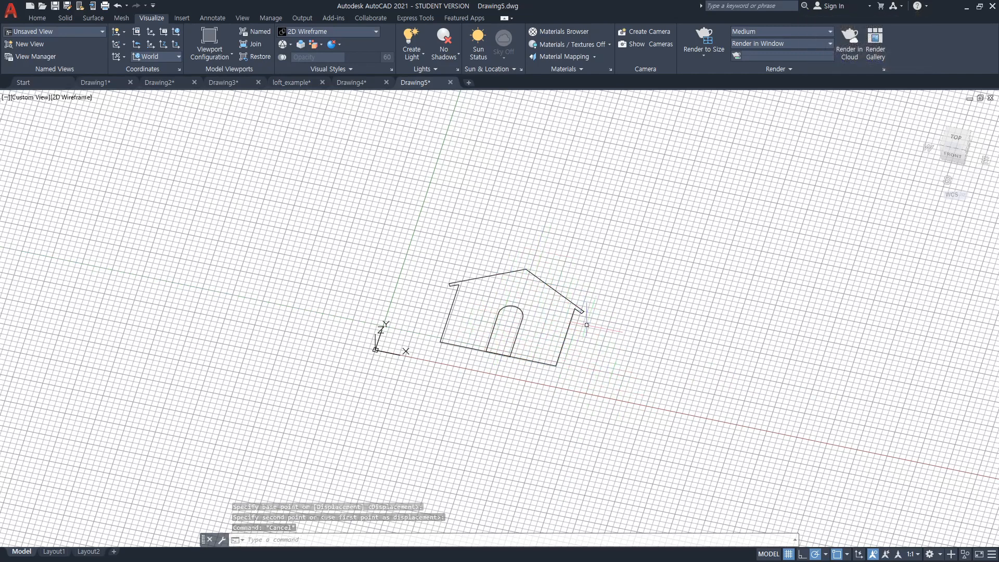
Extrude the house profile to a height of 4000
type("extrude")
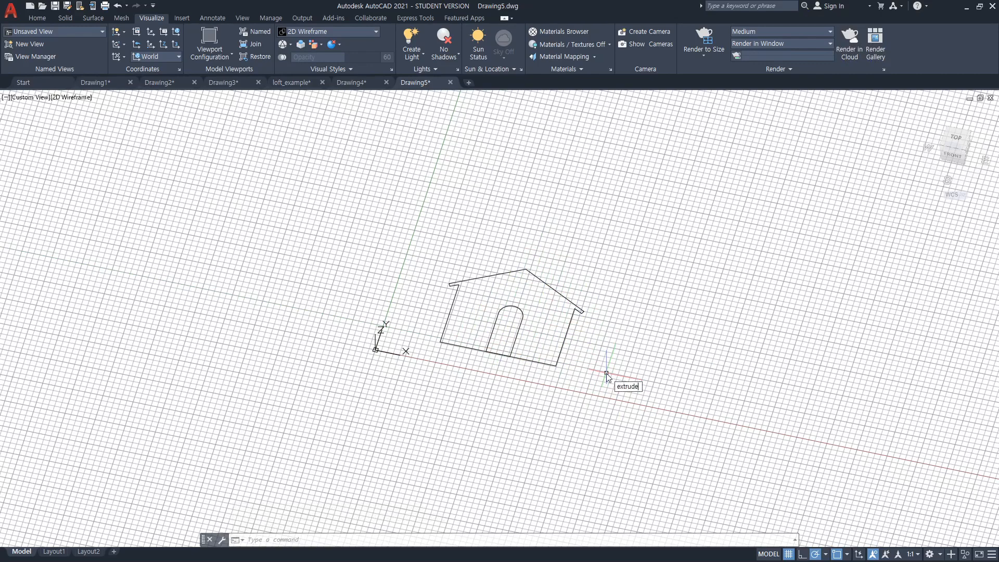
key("Return")
scroll(572, 380, "up", 2)
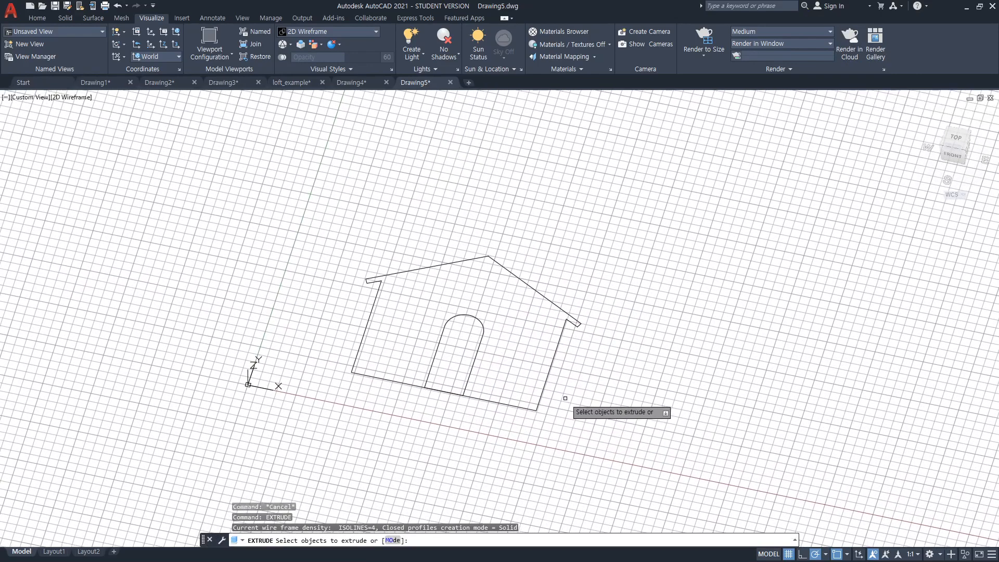
left_click(542, 393)
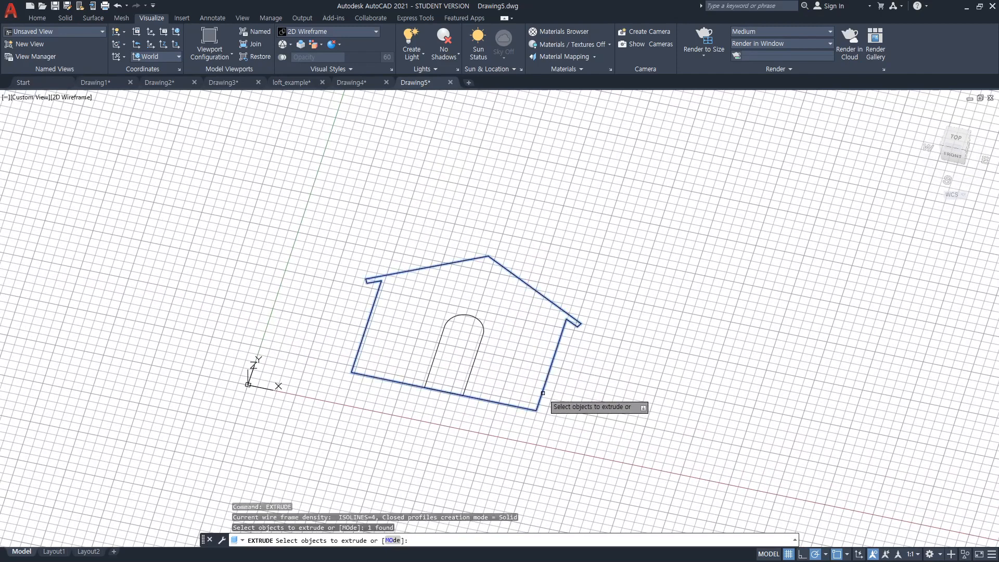
key("Return")
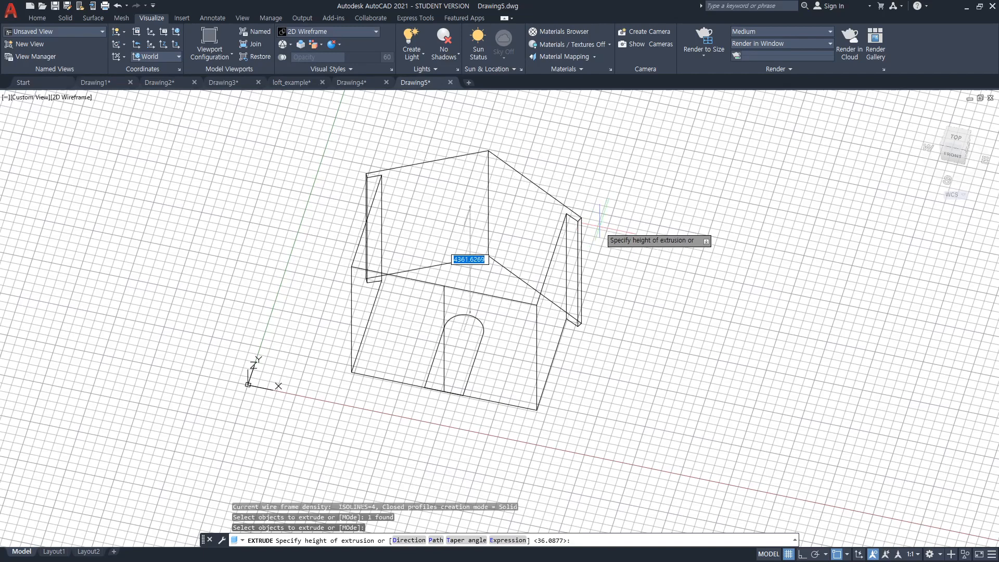
type("4000")
key("Return")
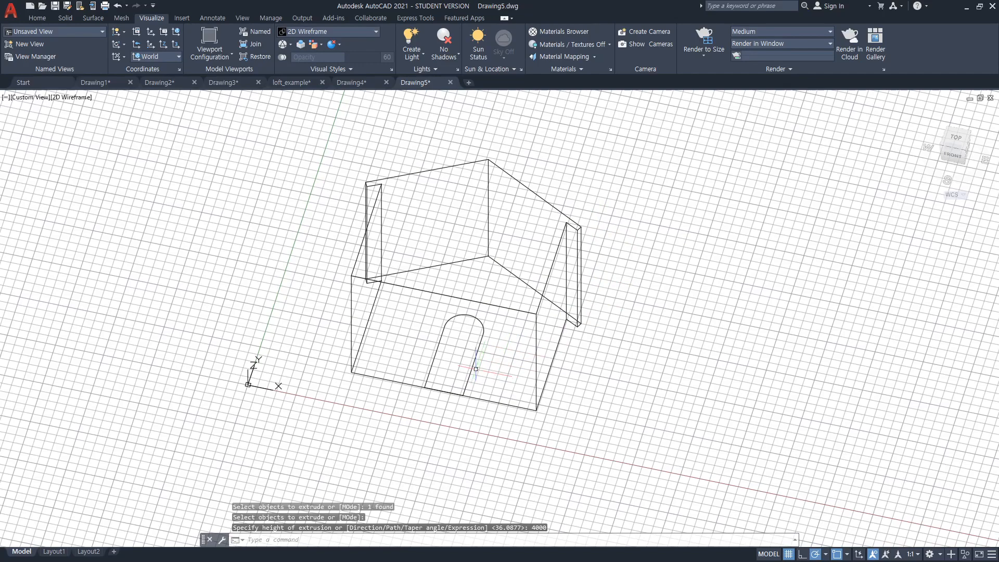
Rotate the house solid and arched outline 90° in 3D about a two-point axis through the ends of the arched wall's base edge
scroll(476, 350, "down", 3)
scroll(464, 318, "up", 3)
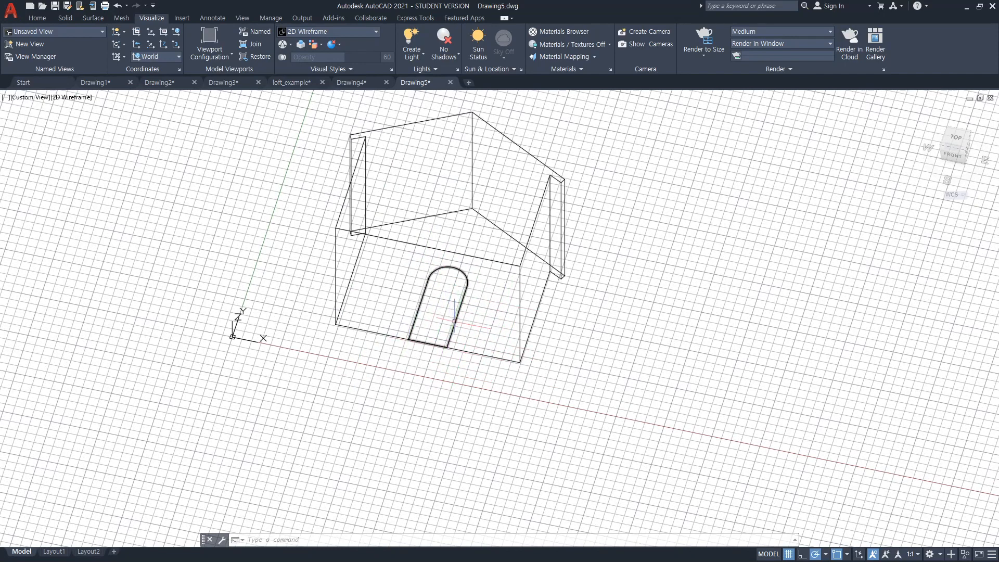
type("rotate3d")
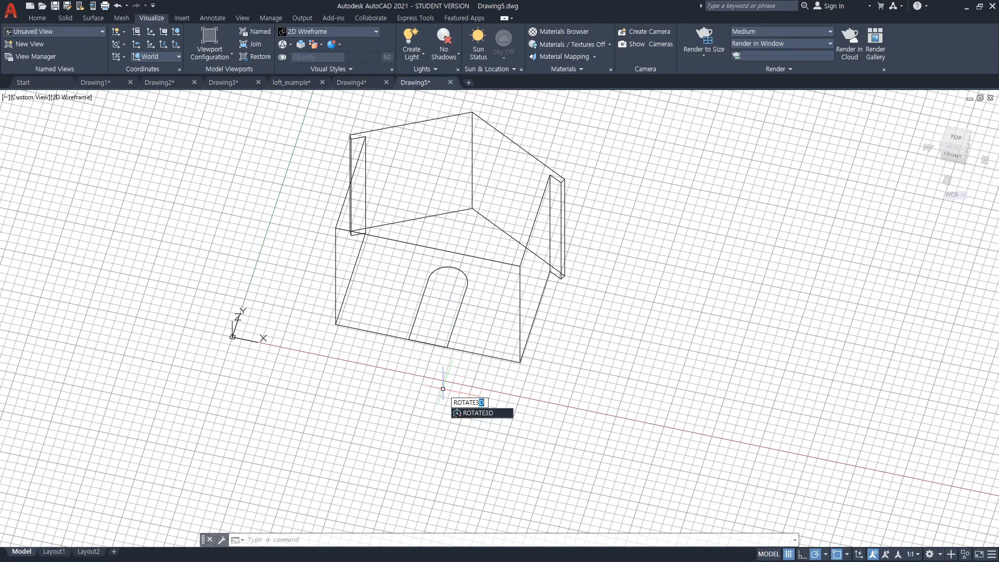
key("Return")
scroll(306, 232, "down", 2)
left_click(279, 138)
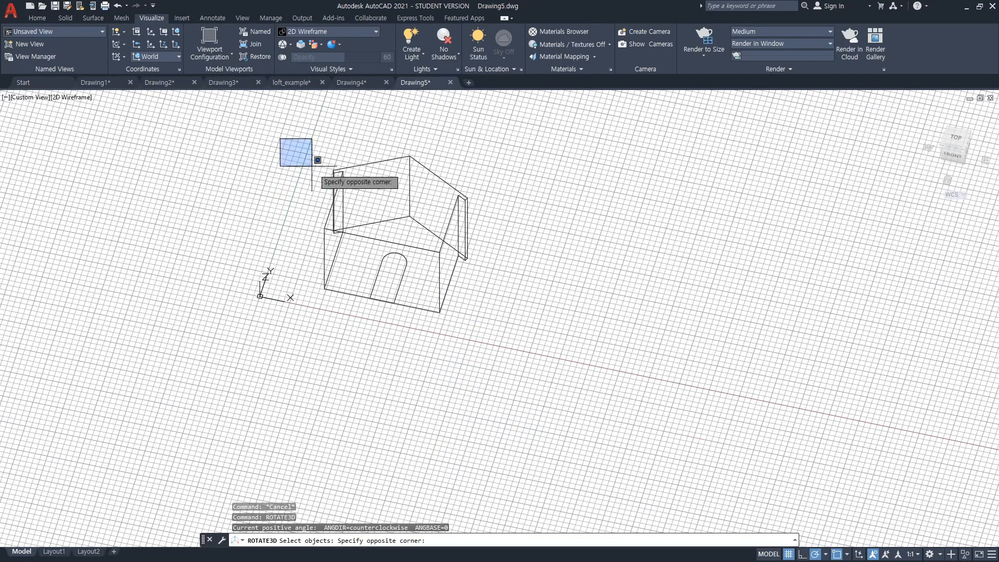
left_click(551, 359)
key("Return")
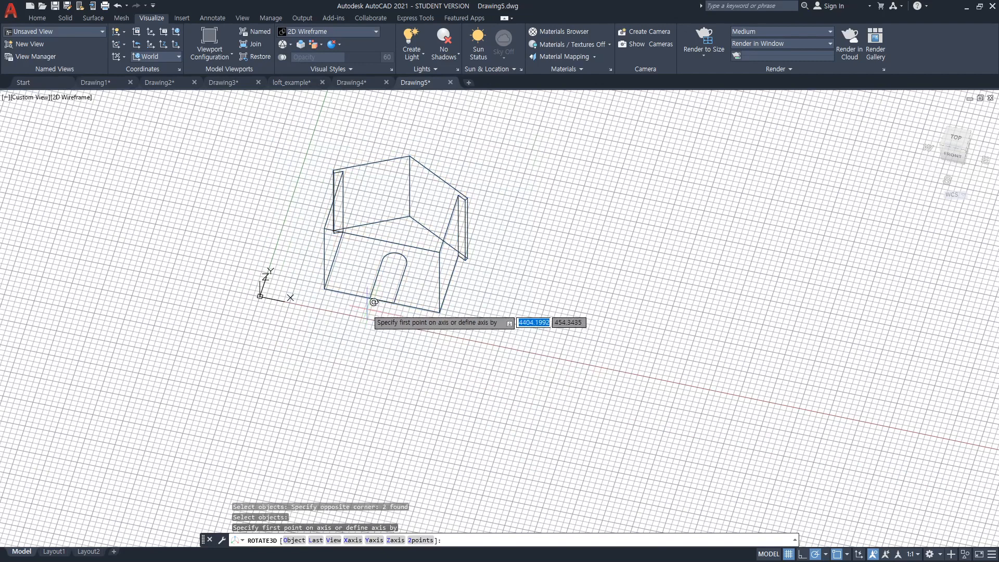
type("2p")
key("Return")
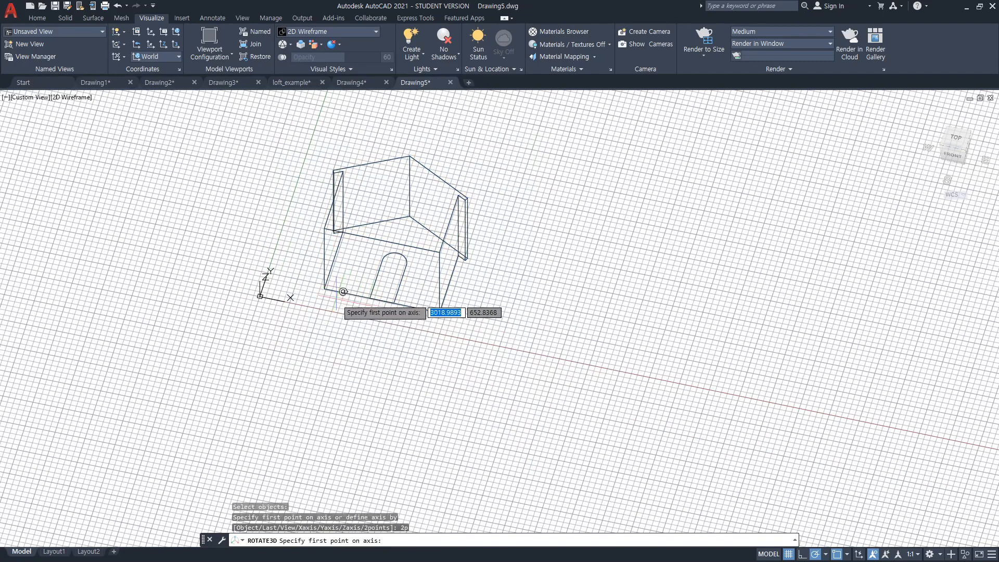
left_click(326, 287)
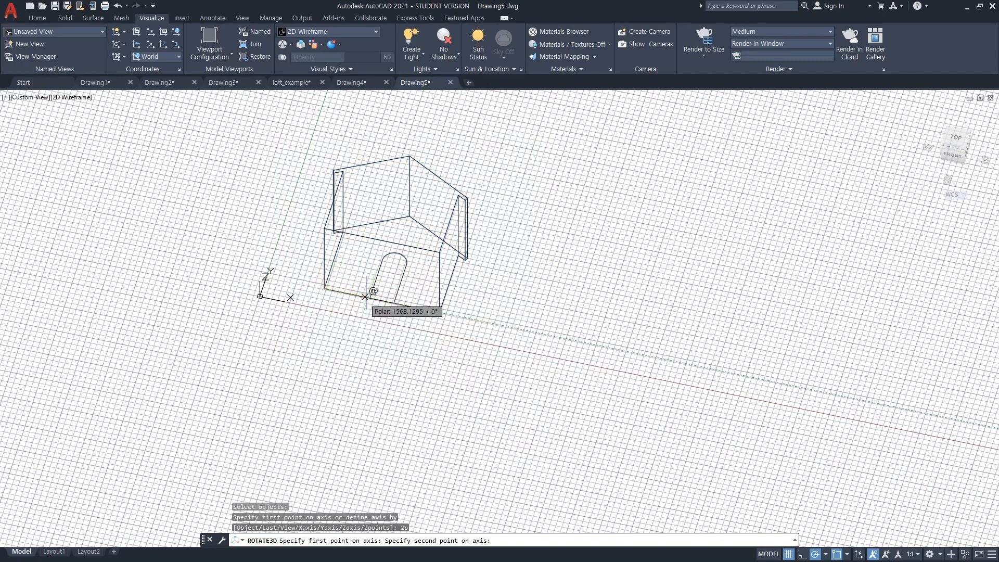
left_click(441, 312)
type("90")
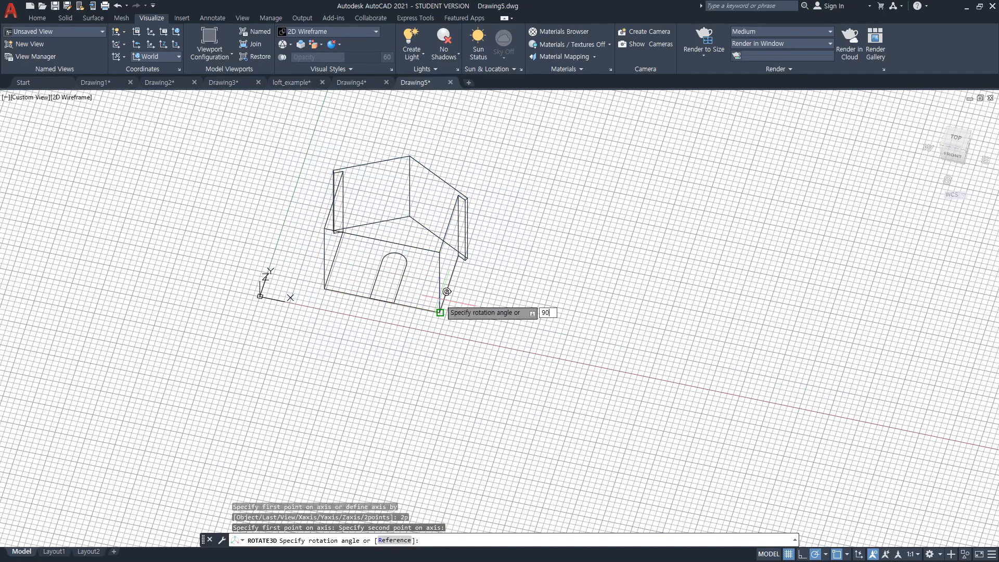
key("Return")
key("Escape")
middle_click_drag(442, 415, 507, 376, "shift")
scroll(405, 367, "up", 2)
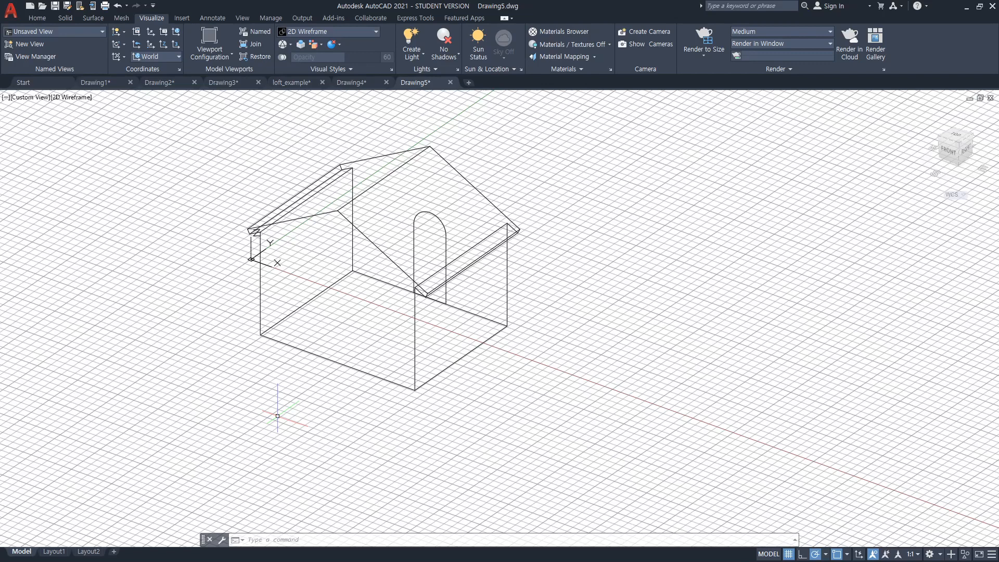
left_click(449, 243)
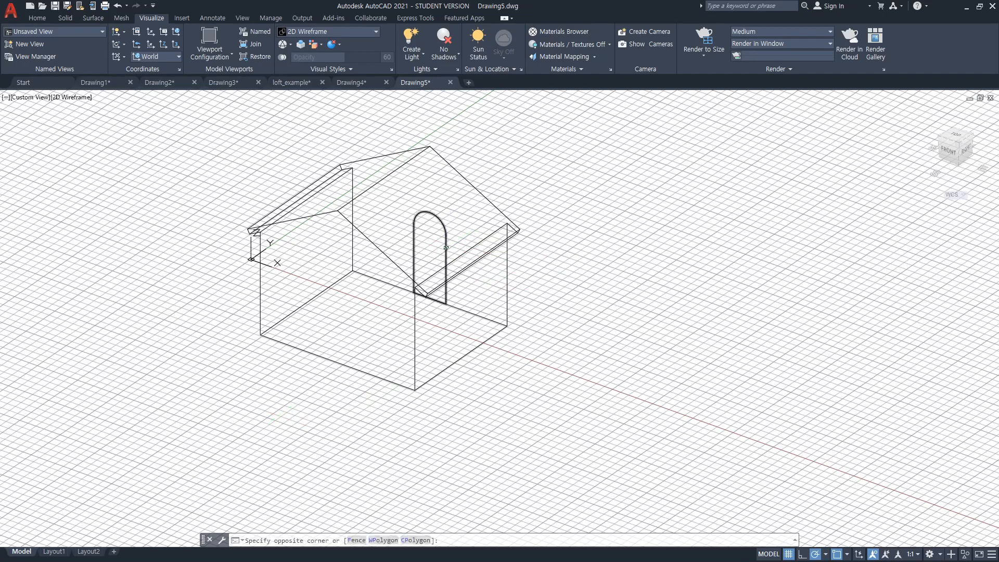
left_click(450, 245)
key("Escape")
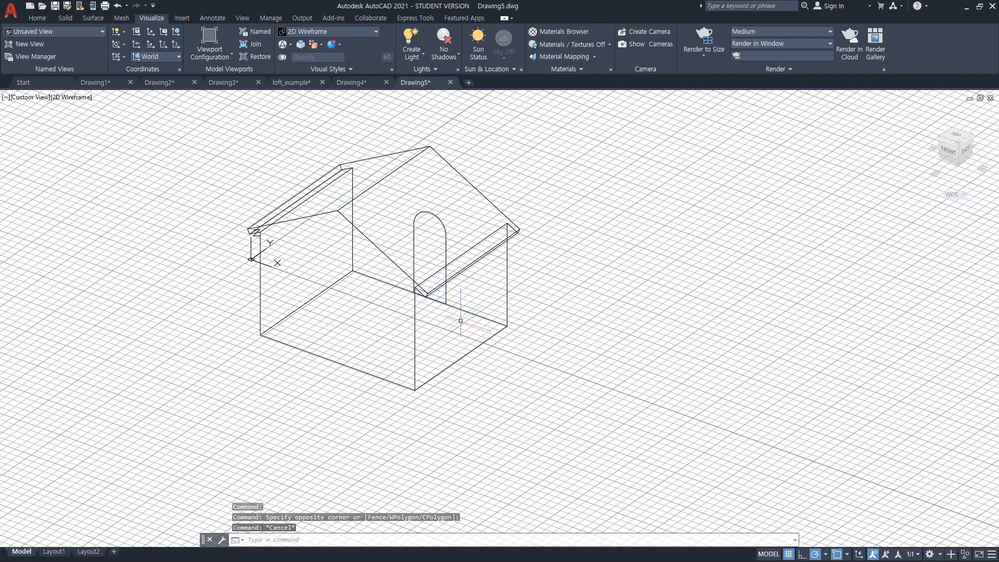
Copy the arched outline from the rear wall to the midpoint of the front wall's bottom edge
type("co")
key("Return")
scroll(468, 292, "up", 4)
left_click(458, 290)
key("Return")
left_click(418, 278)
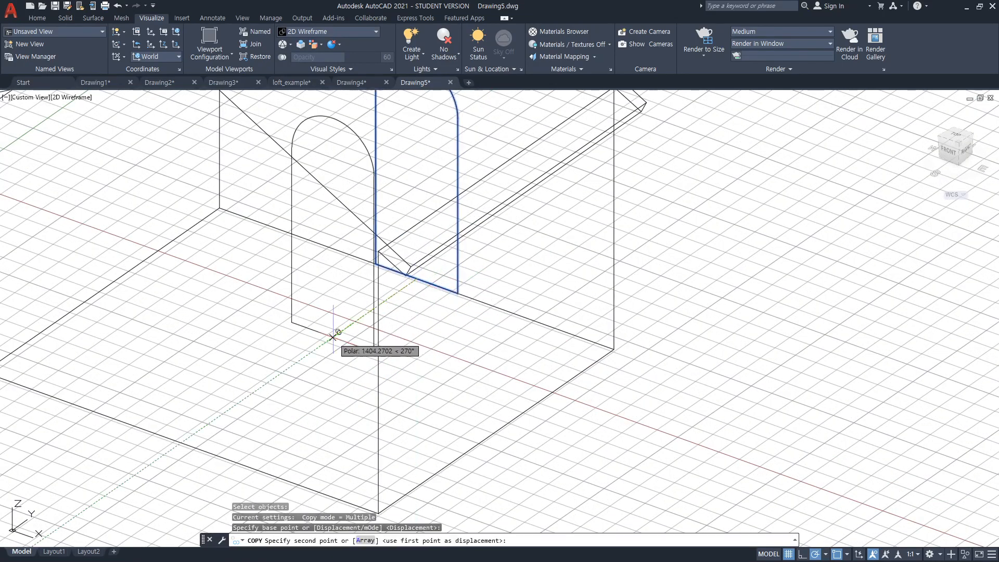
left_click(181, 441)
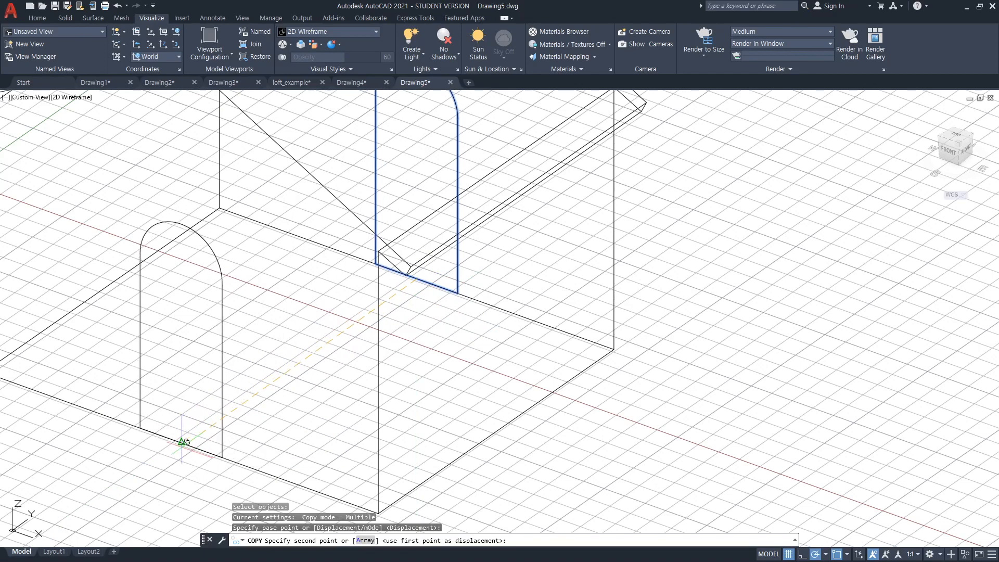
scroll(319, 439, "down", 2)
key("Escape")
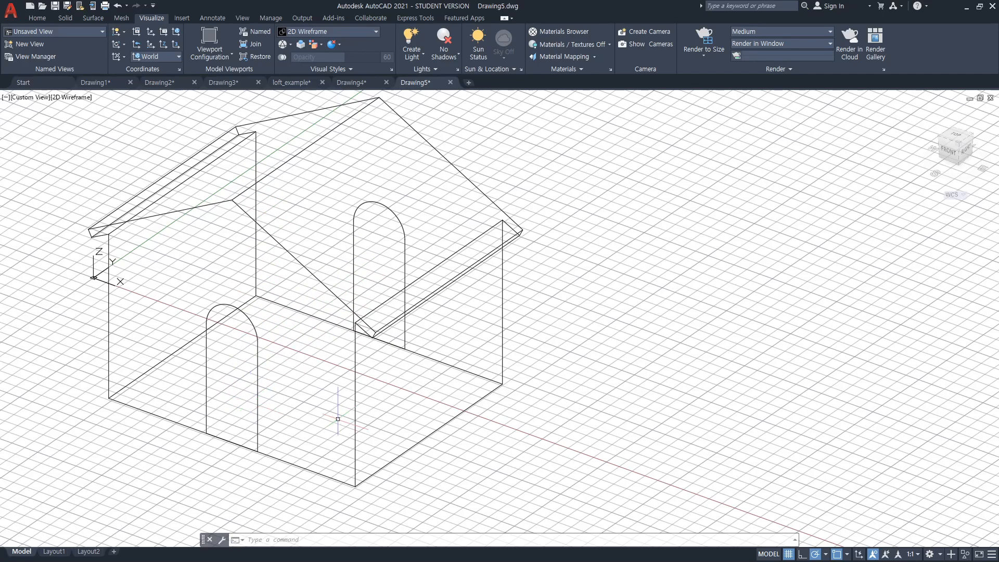
Presspull the front wall's arched area 1000 into the house to cut a recess, and display the model with hidden lines removed
type("PrESSPu")
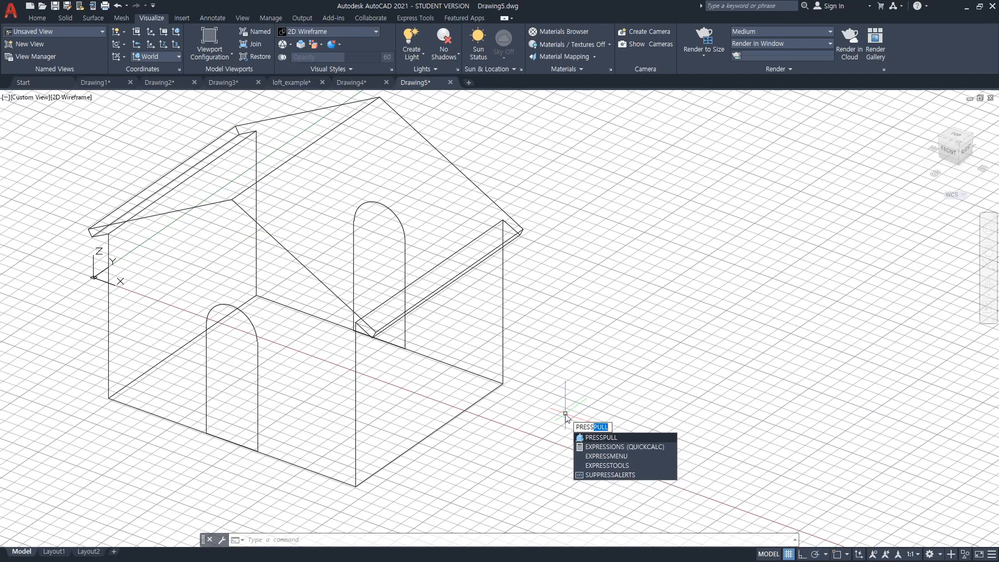
type("ll")
key("Return")
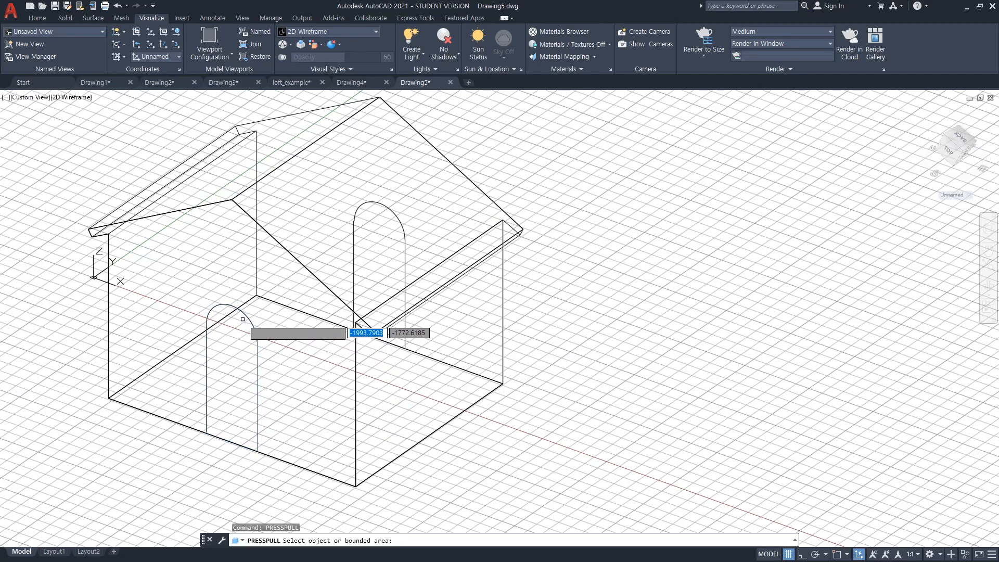
left_click(229, 420)
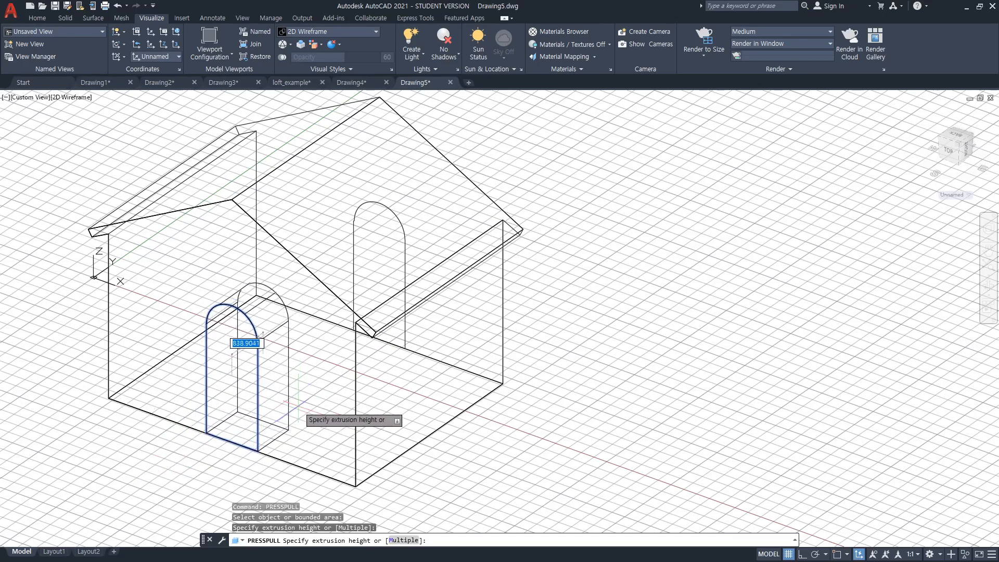
type("1")
key("Return")
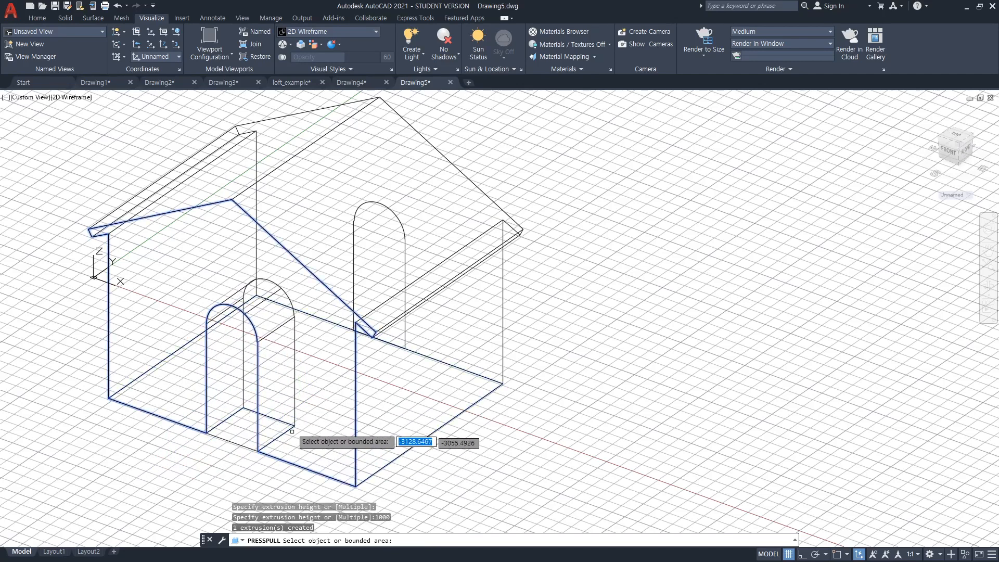
key("Return")
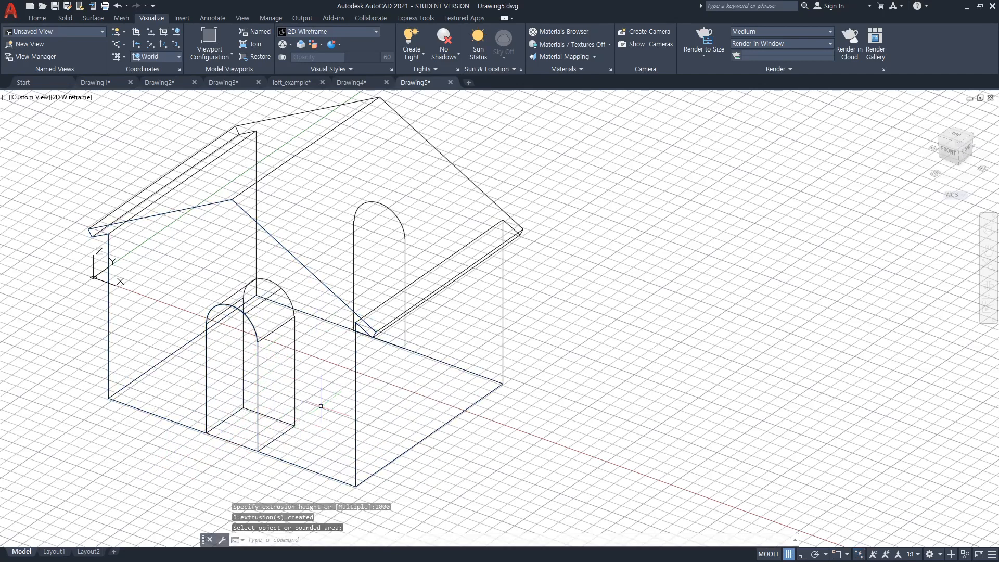
type("hide")
key("Return")
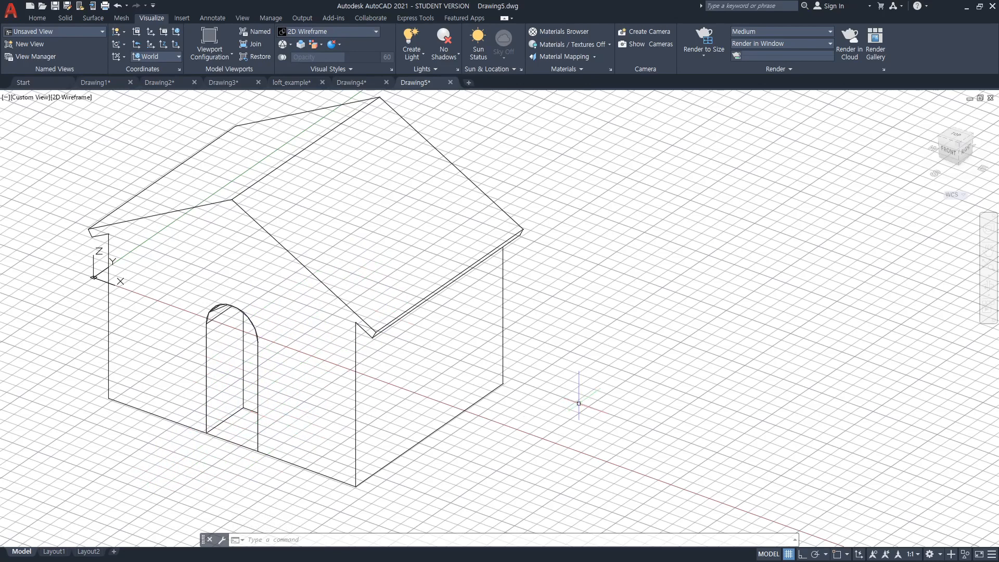
Presspull the arched area on the rear wall 2000 outward from the house
middle_click_drag(613, 399, 419, 390, "shift")
type("l")
key("Return")
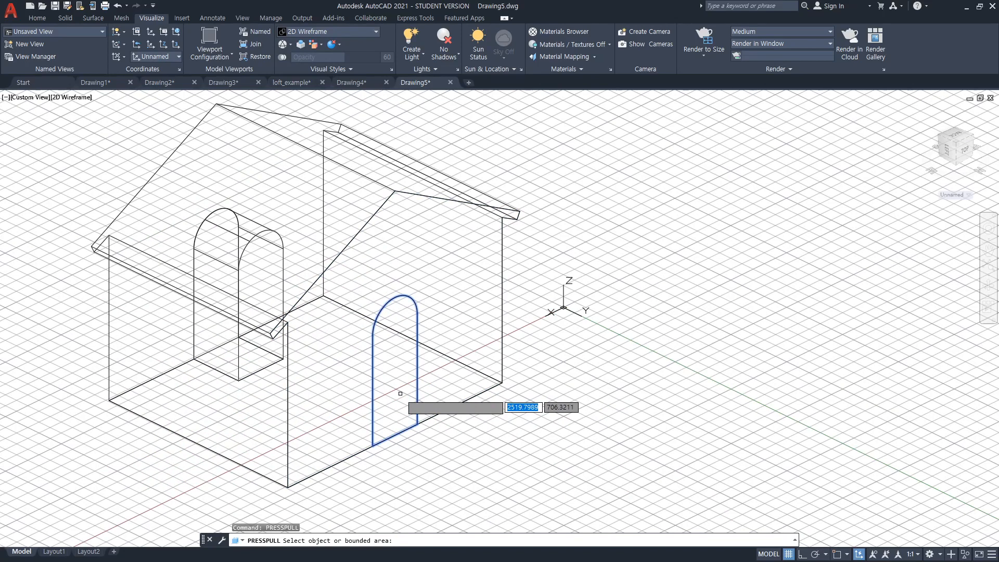
left_click(400, 393)
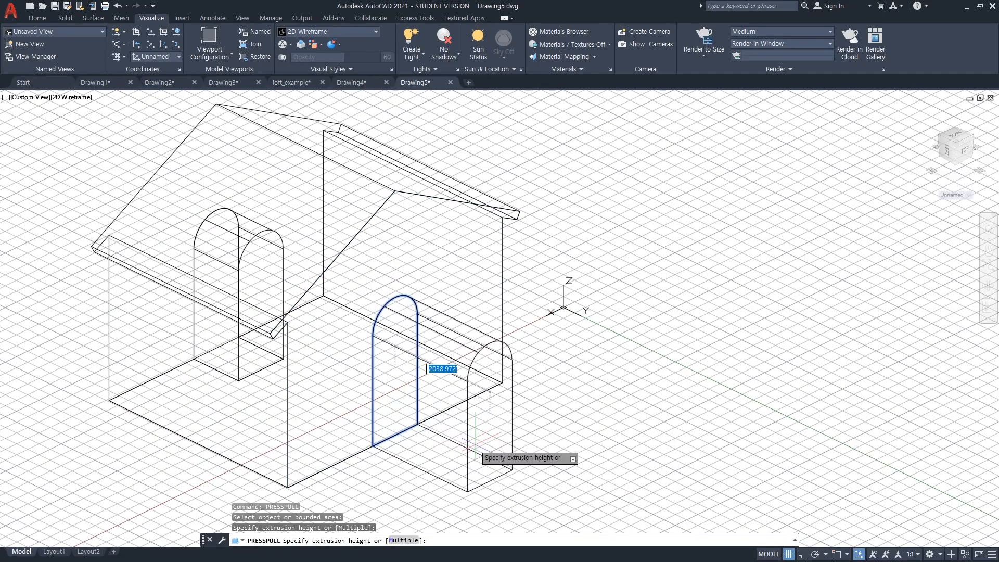
type("2")
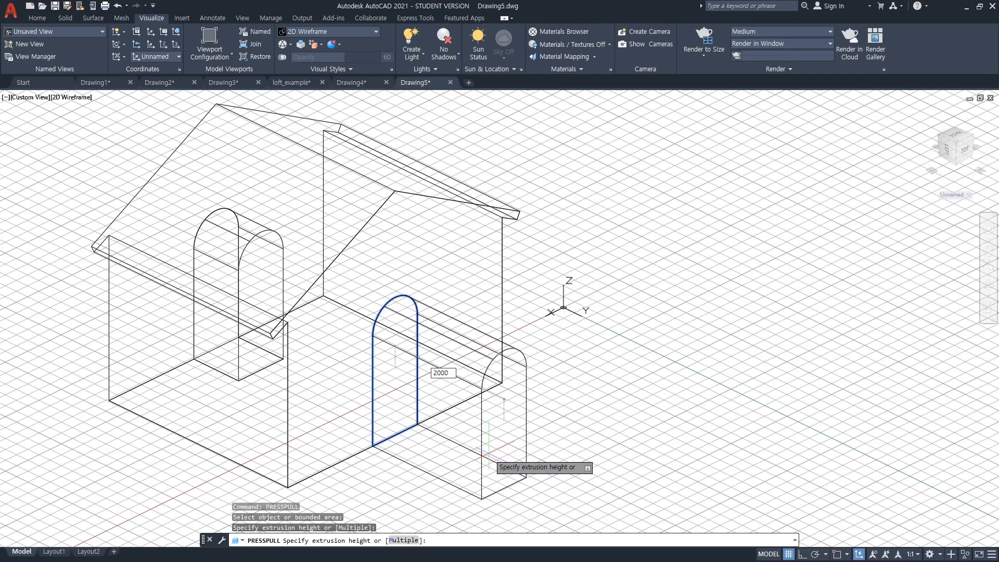
type("000")
key("Return")
key("Return")
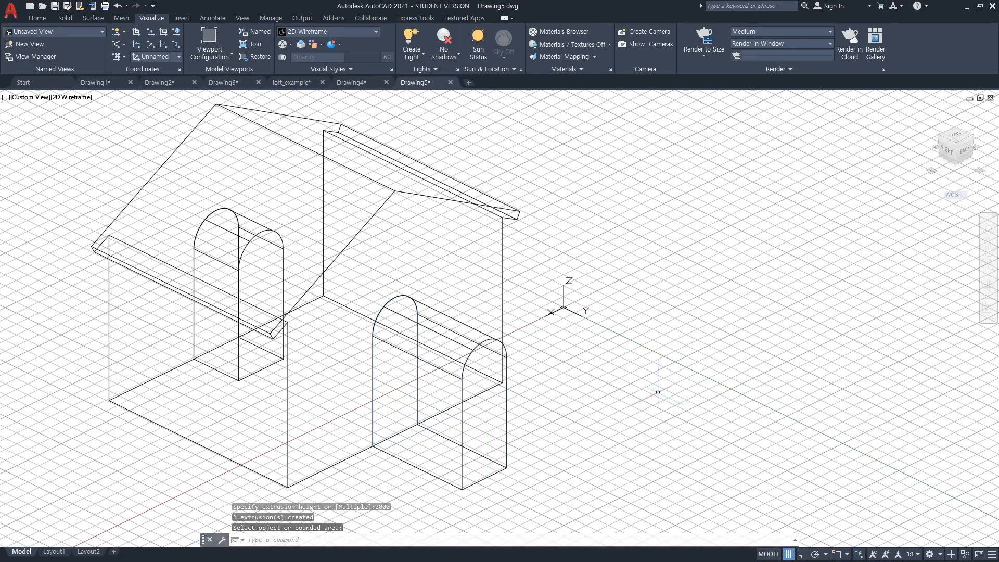
Examine the house and its arched extension with hidden lines removed and in the Shaded visual style, and return to 2D Wireframe
type("hide")
key("Return")
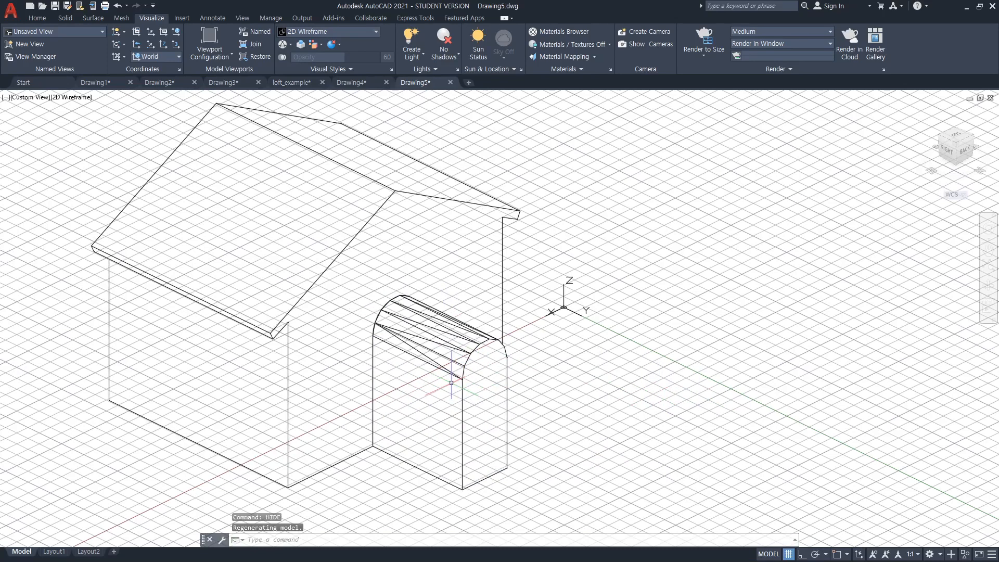
left_click(375, 32)
left_click(301, 89)
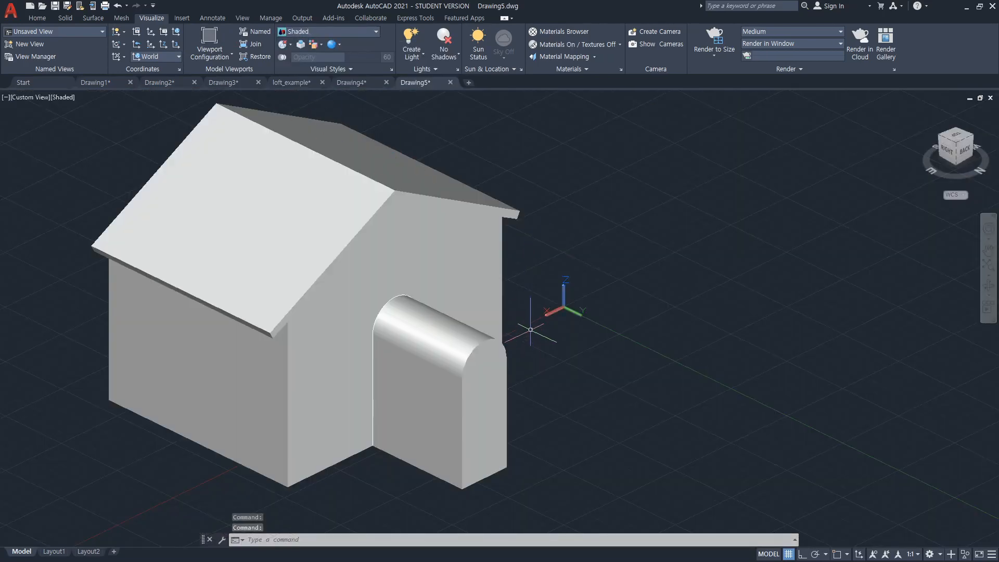
type("orb")
key("Return")
left_click_drag(298, 344, 328, 364)
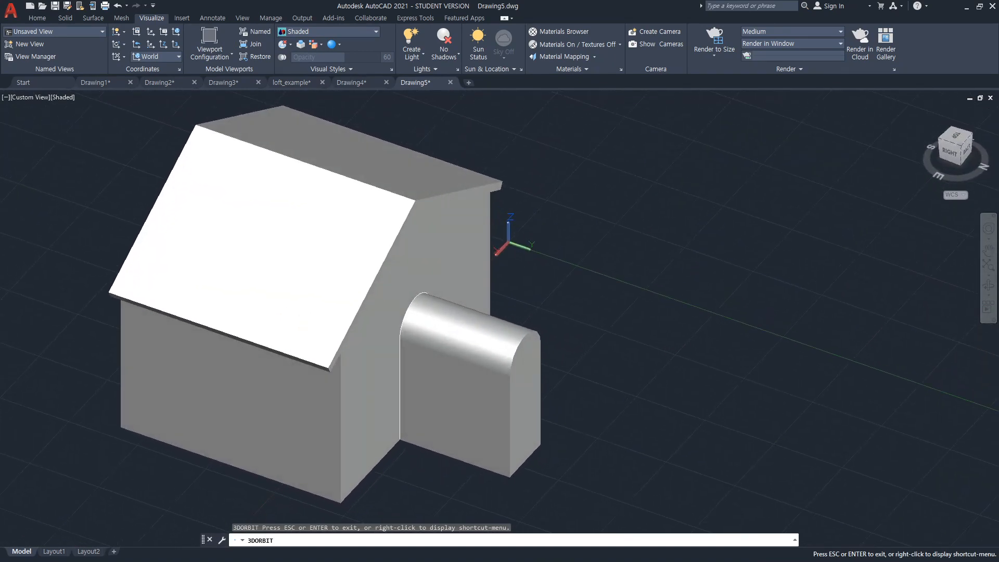
key("Escape")
left_click(367, 32)
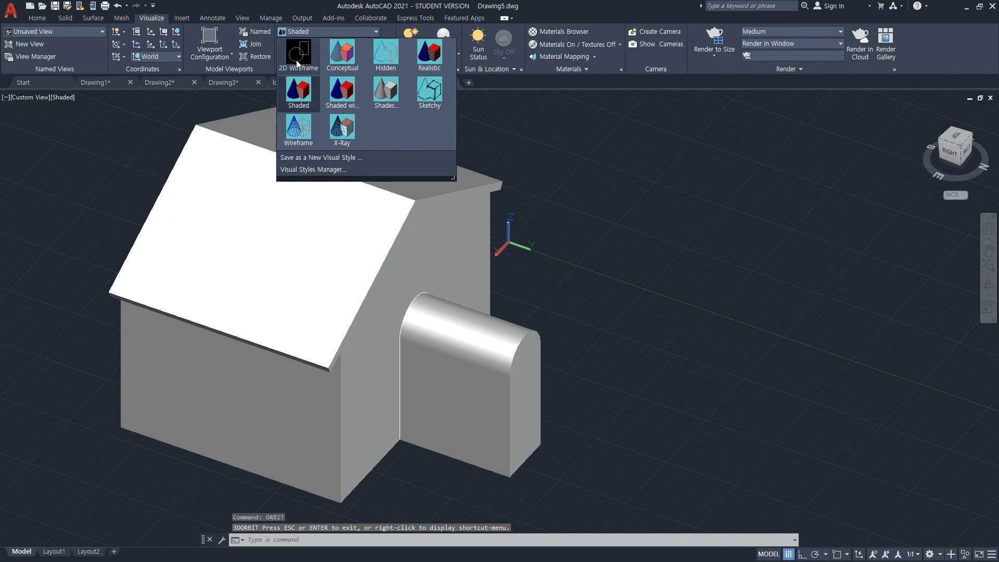
left_click(303, 55)
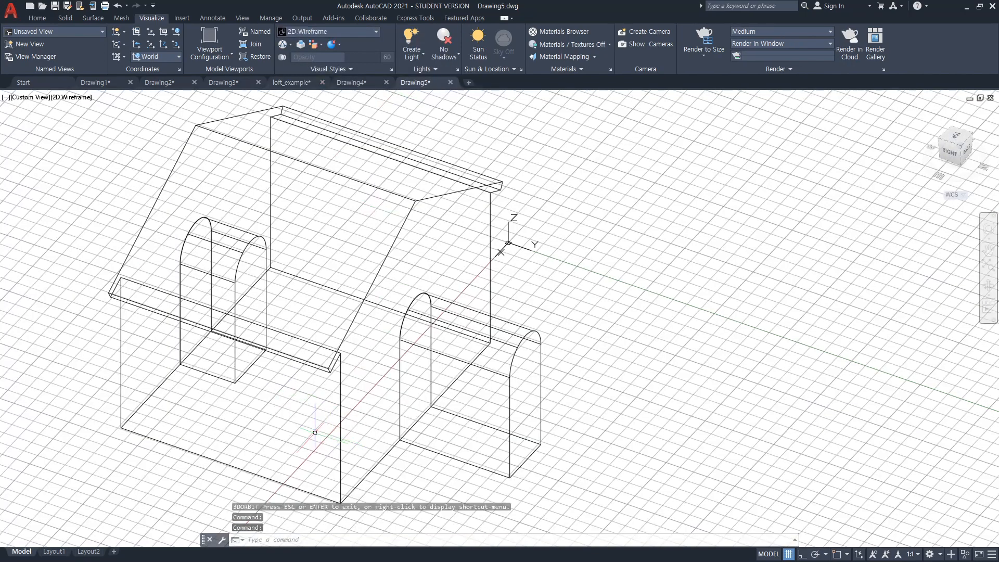
Align the UCS with the side wall using three points: its two bottom corners for origin and X axis, and the upper corner for Y
scroll(408, 380, "up", 5)
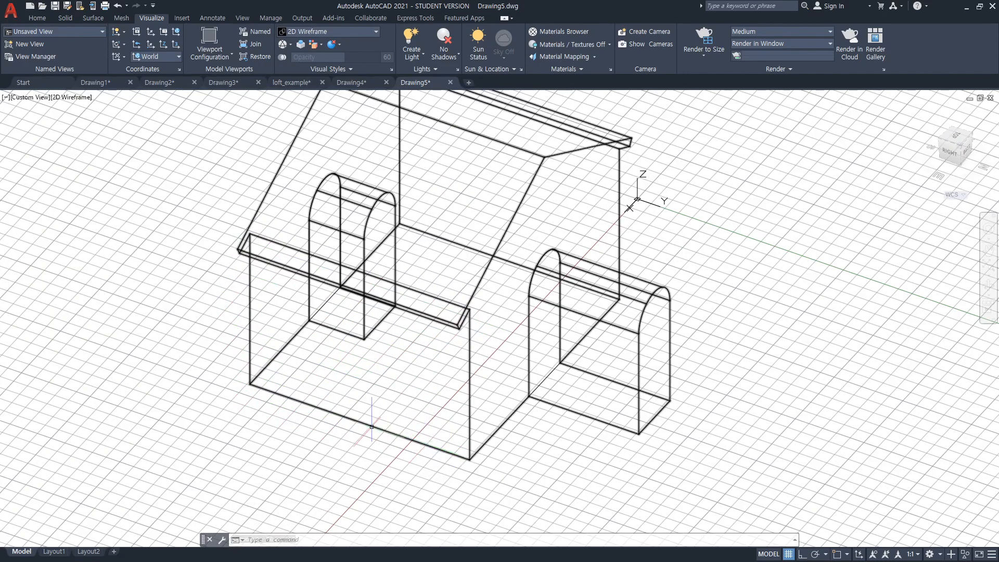
key("Escape")
key("Escape")
type("ucs")
key("Return")
type("3p")
key("Return")
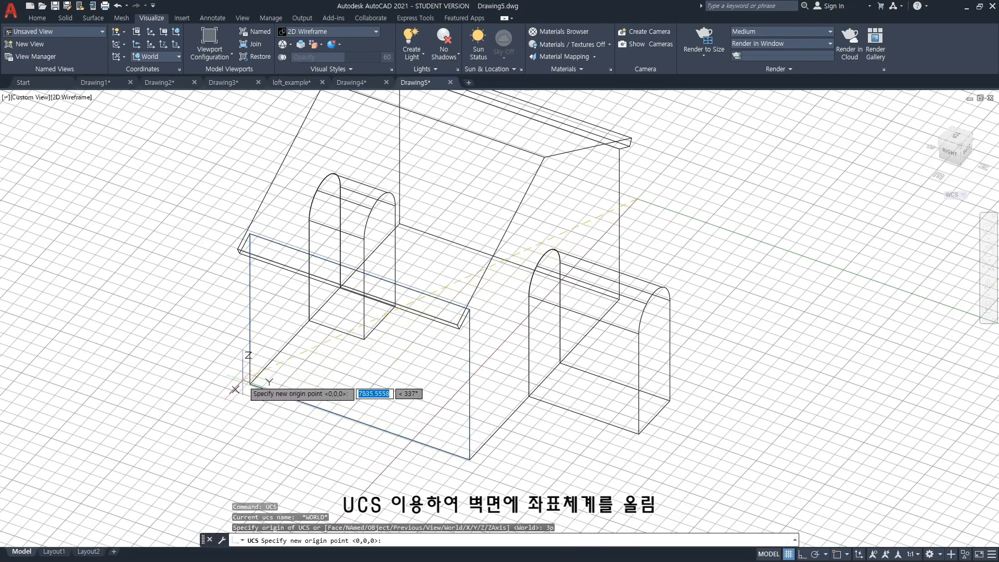
key("F3")
left_click(251, 384)
left_click(469, 458)
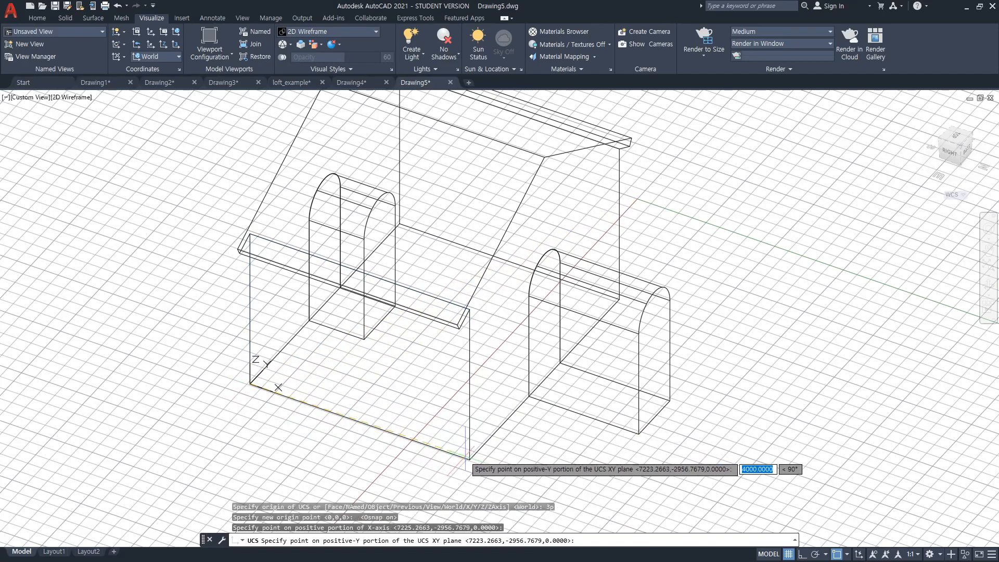
left_click(250, 235)
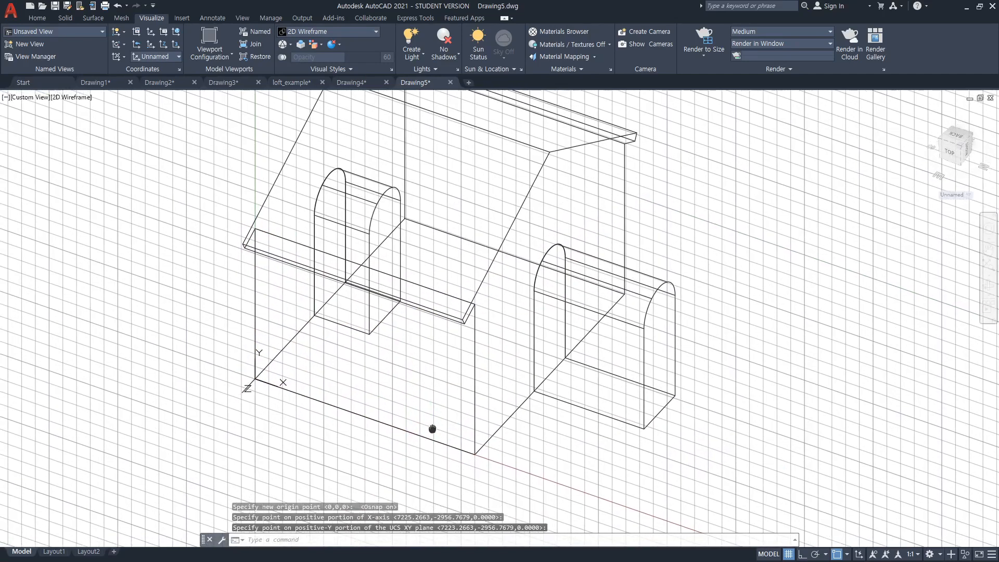
Draw a window rectangle freehand near the middle of the side wall
middle_click_drag(432, 431, 504, 391)
type("orbi")
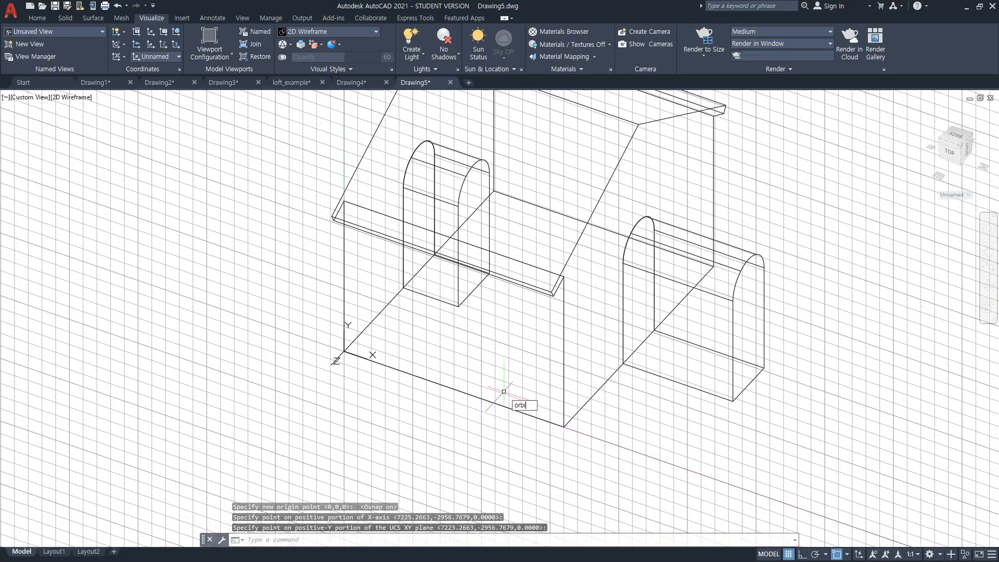
type("t")
key("Return")
left_click_drag(566, 398, 553, 333)
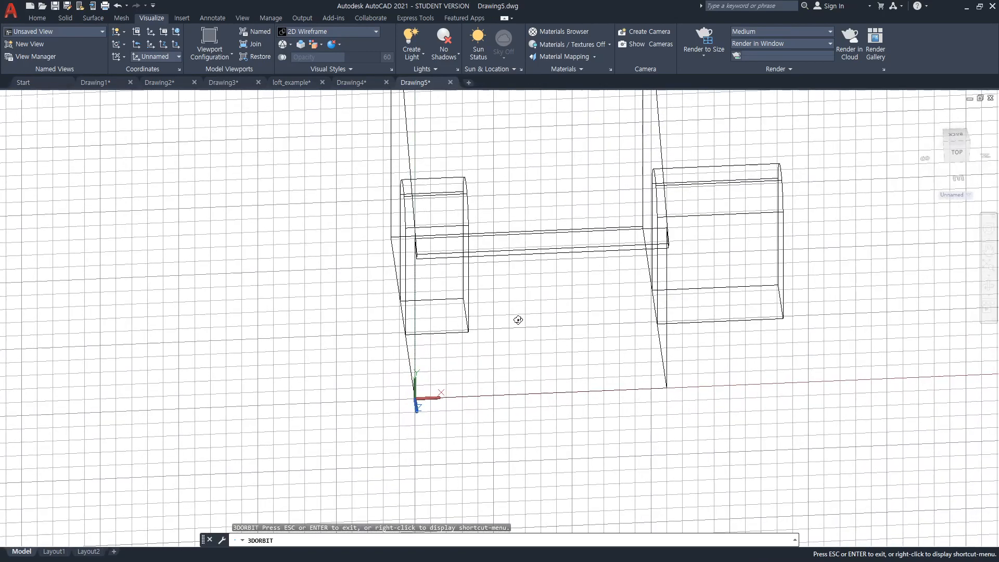
key("Escape")
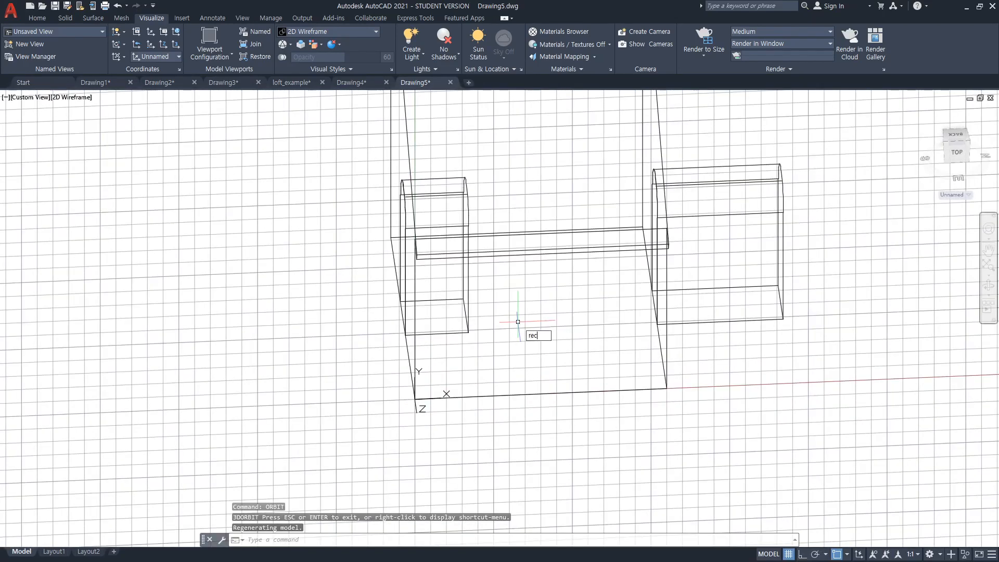
key("Return")
left_click(505, 288)
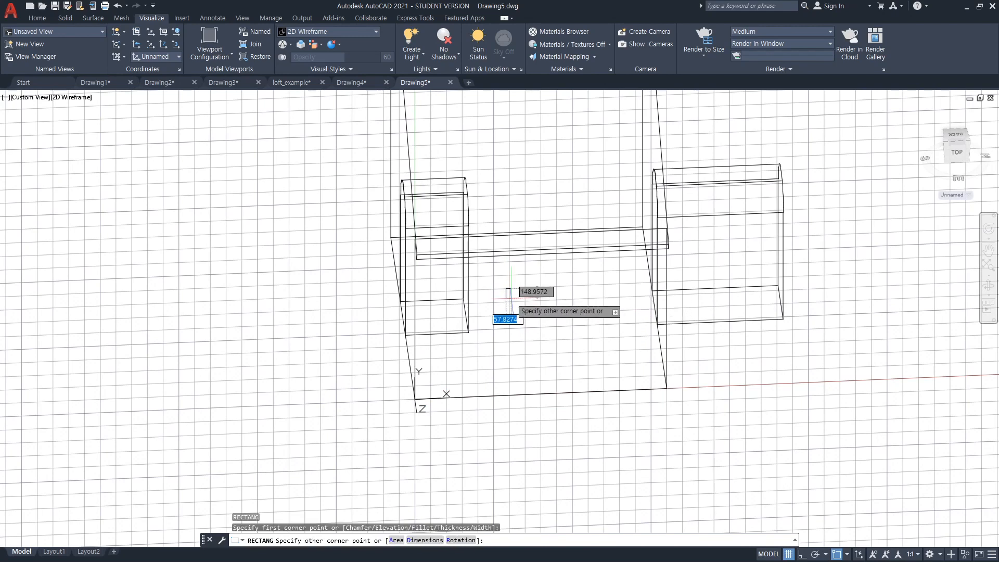
left_click(588, 347)
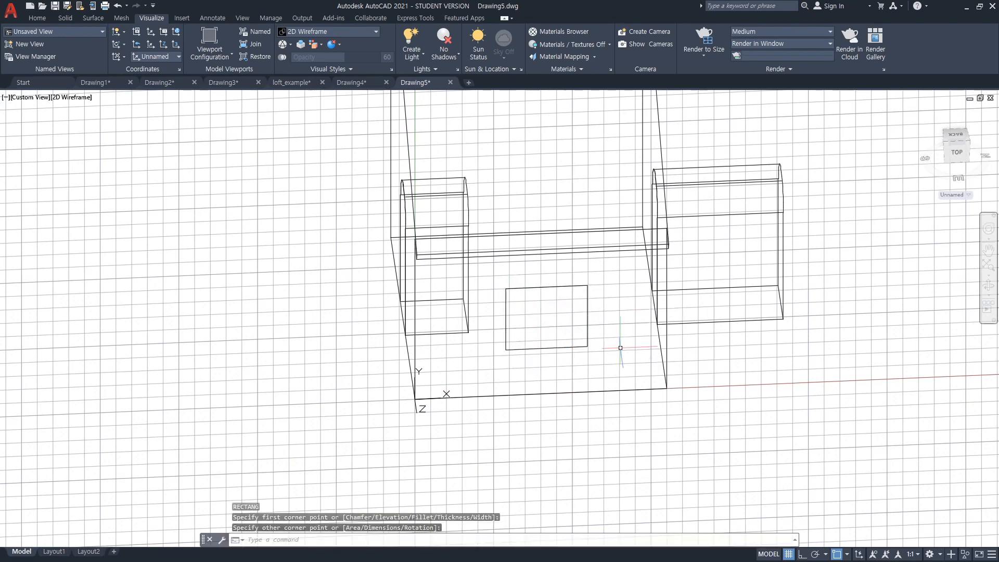
Draw a slightly smaller rectangle inside the window outline to form a narrow frame
key("Return")
left_click(513, 295)
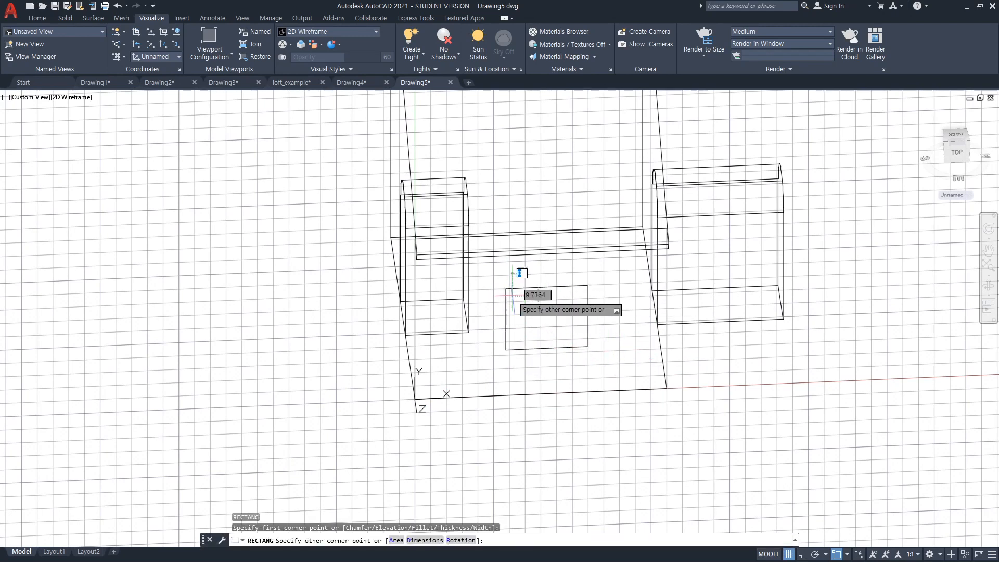
left_click(581, 339)
key("Escape")
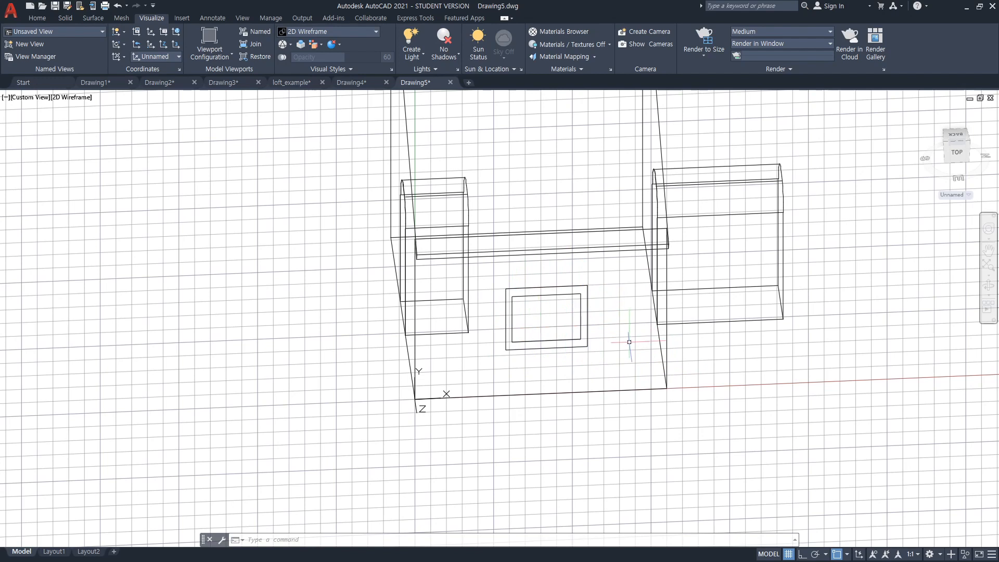
Presspull the frame area between the two window rectangles 300 outward from the side wall
type("resspull")
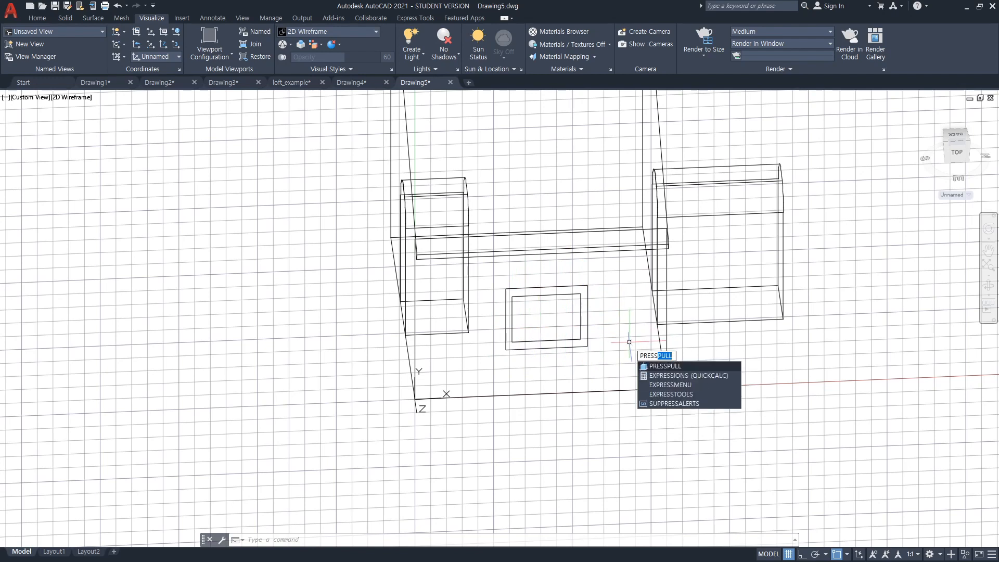
key("Return")
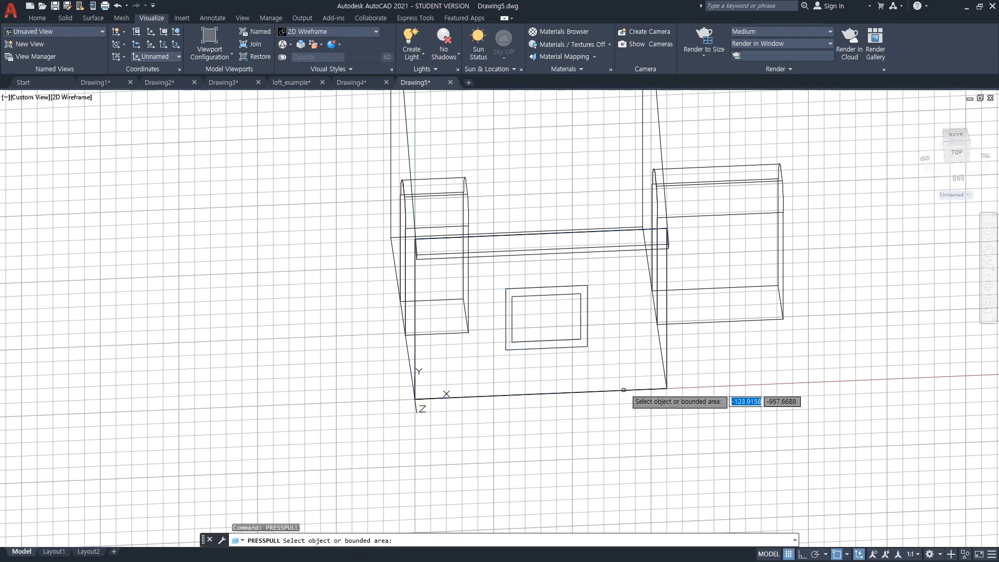
scroll(591, 304, "up", 4)
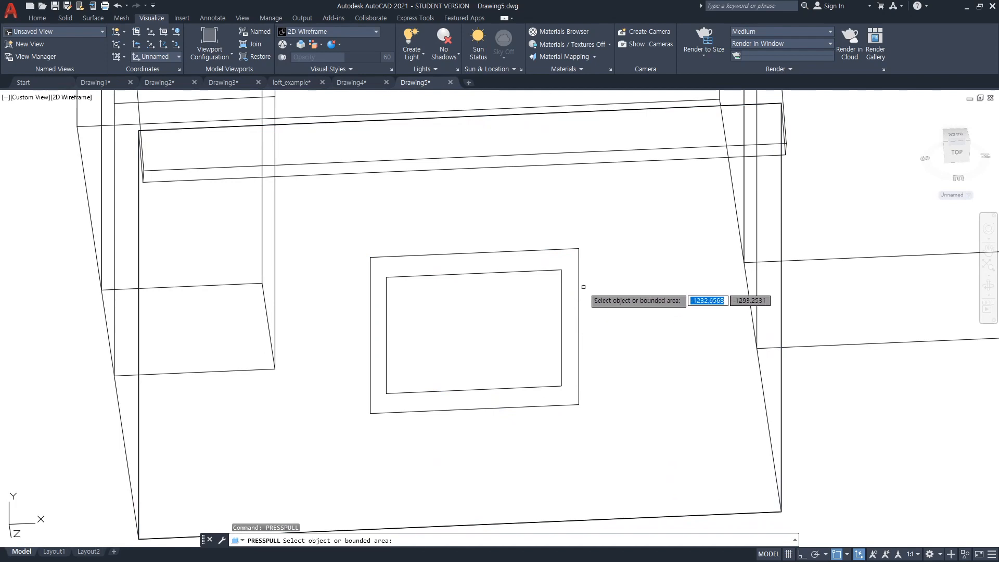
left_click(571, 328)
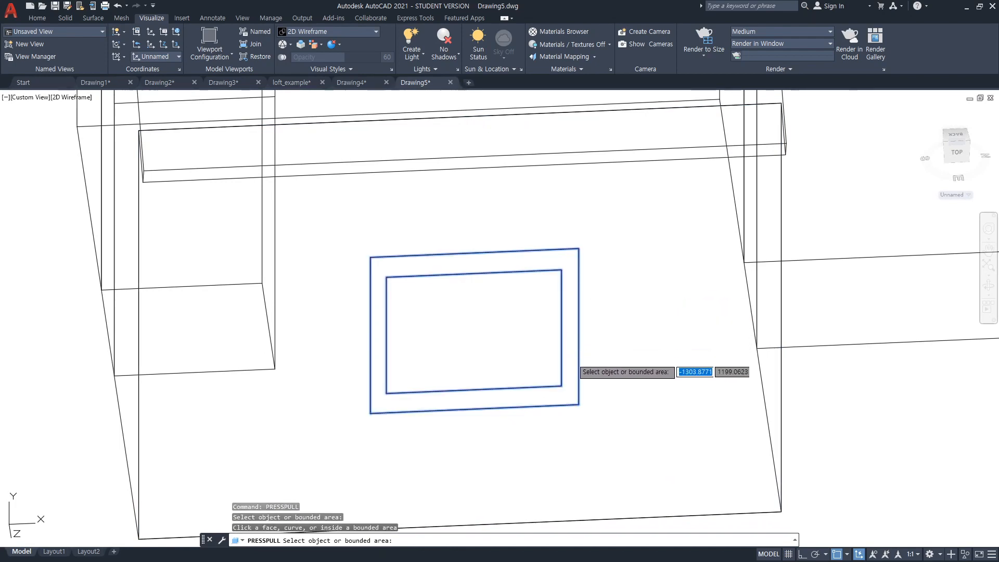
left_click(572, 362)
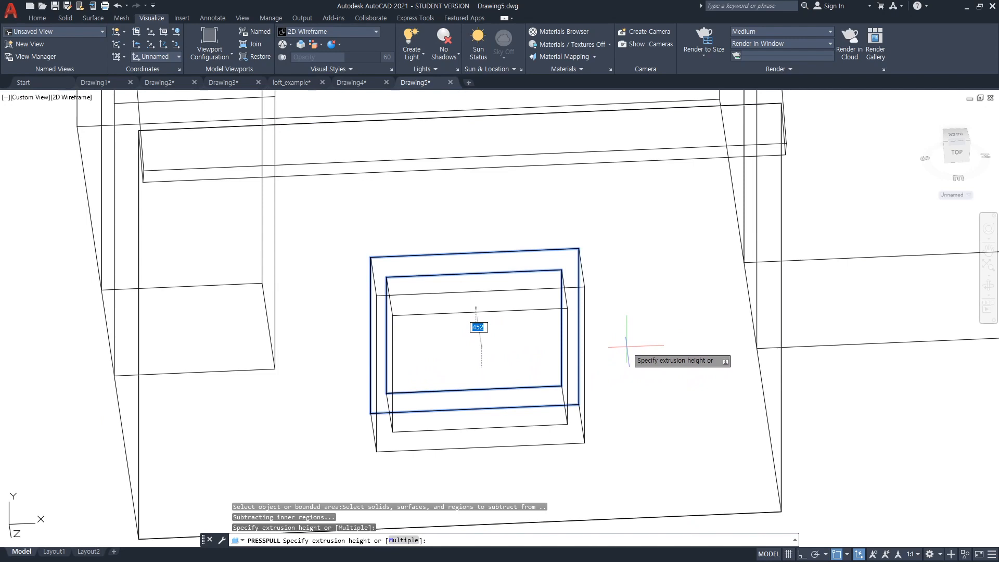
key("Return")
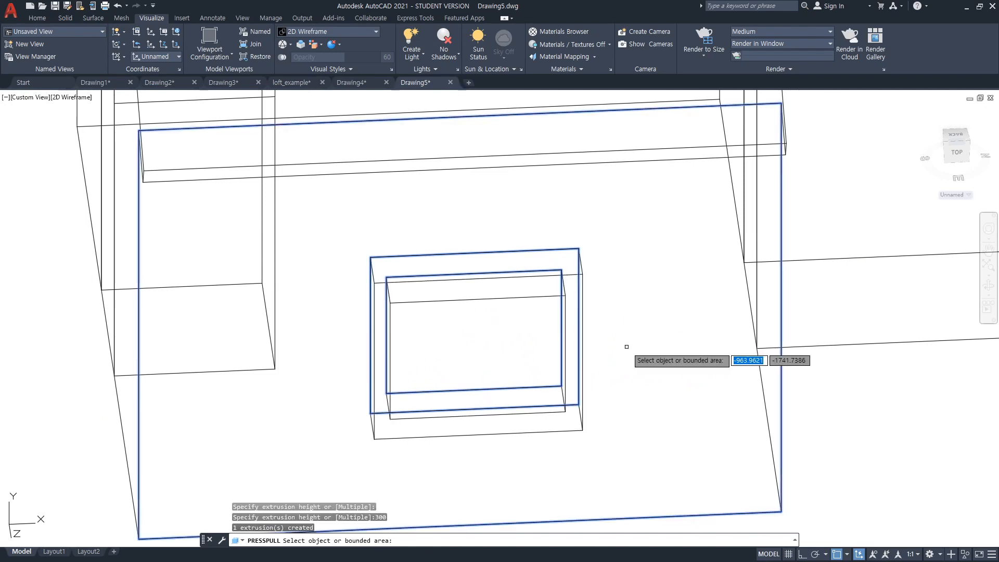
Examine the window frame with hidden lines removed and from several angles in the Shaded visual style
type("hide")
key("Return")
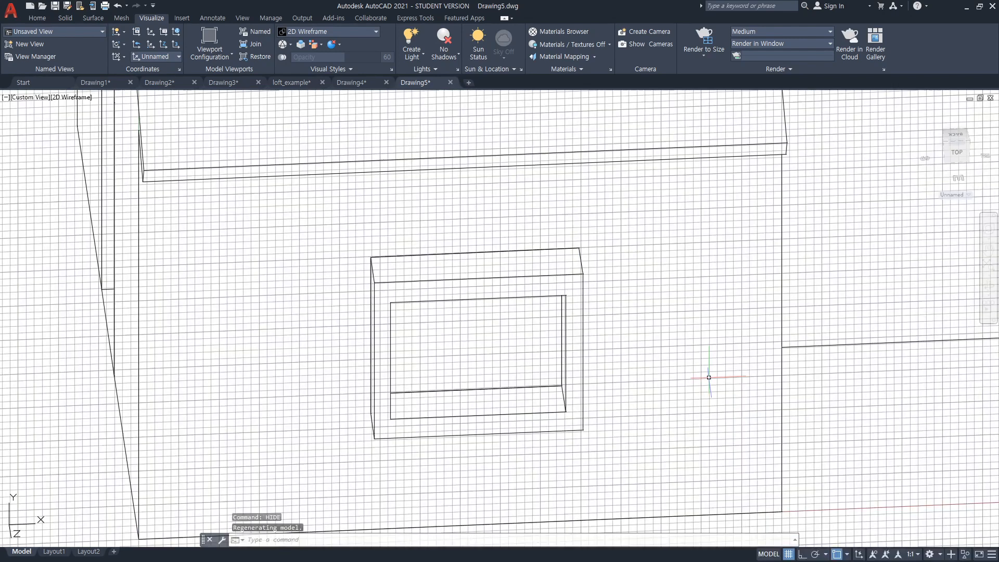
type("orbit")
key("Return")
left_click_drag(644, 376, 578, 357)
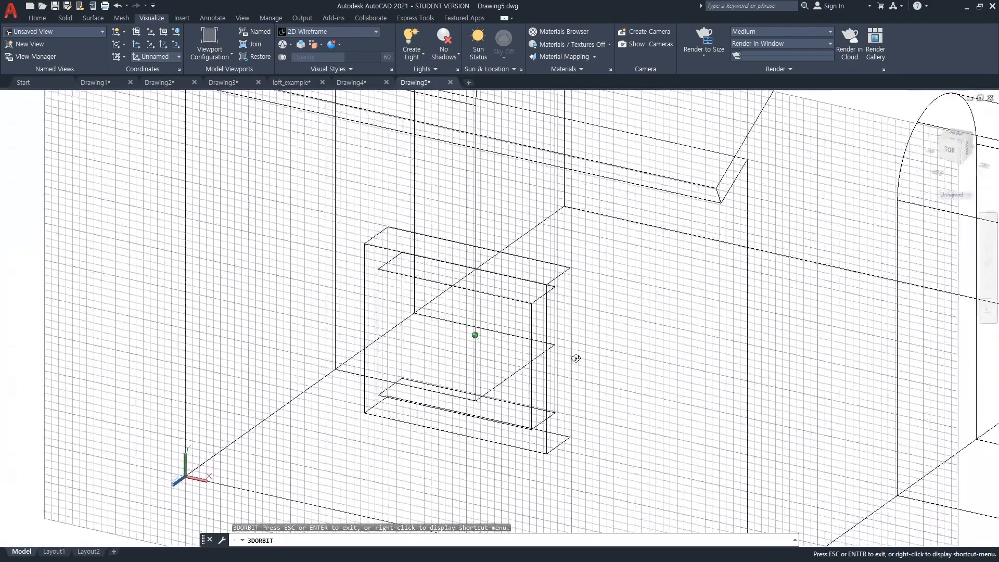
key("Escape")
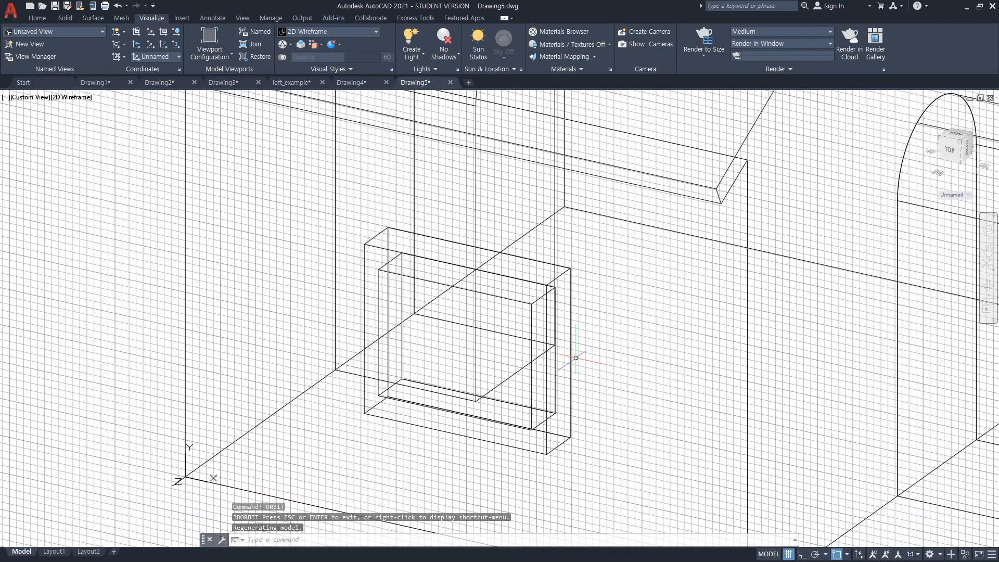
mouse_move(671, 417)
left_mouse_down()
mouse_move(603, 406)
mouse_move(626, 372)
mouse_move(662, 358)
mouse_move(668, 388)
mouse_move(649, 399)
left_mouse_up()
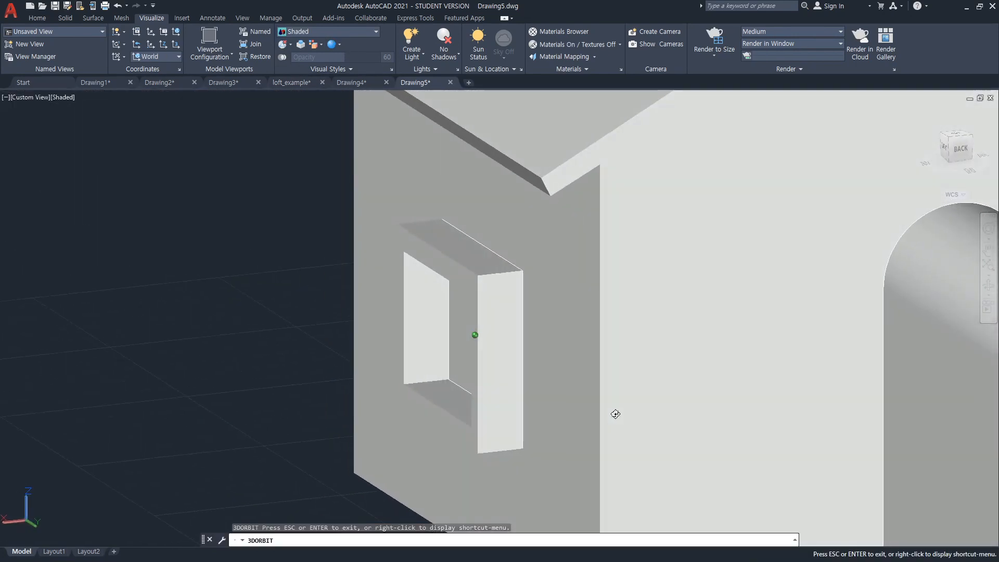
left_click_drag(630, 409, 621, 416)
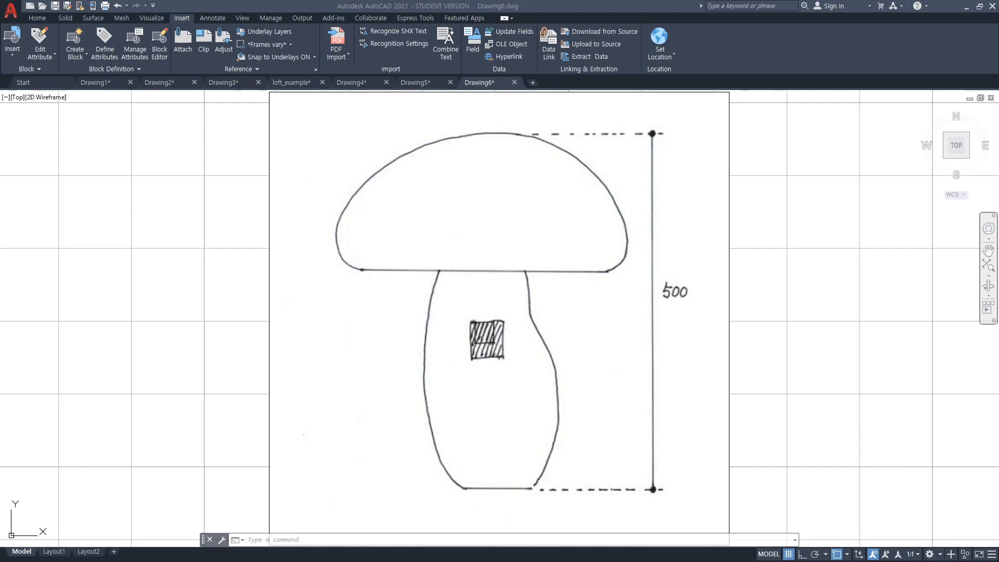
Review the fairy-tale mushroom house reference in the CAD Practice_4weeks Word document and minimize it to return to AutoCAD
left_click_drag(998, 76, 536, 120)
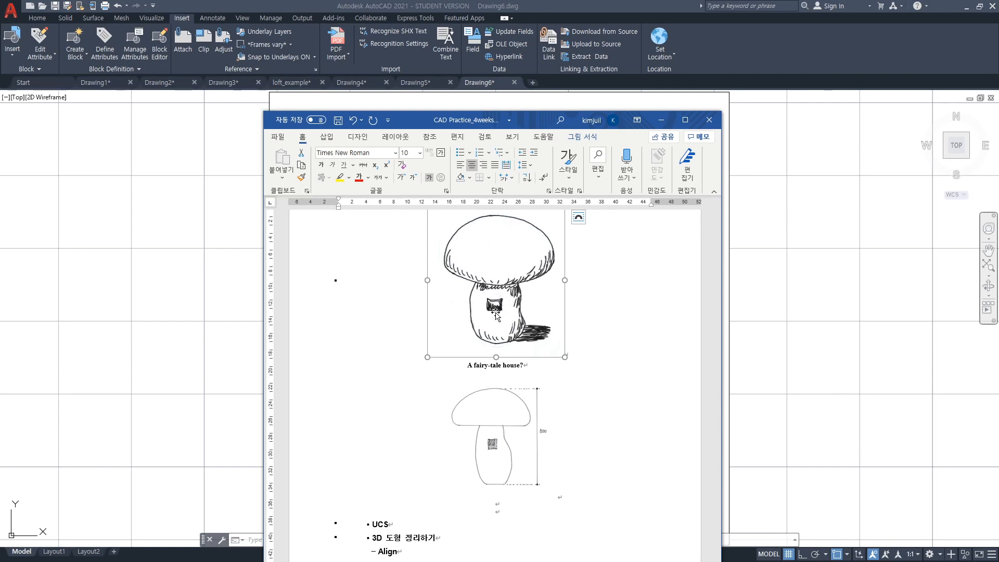
left_click(661, 119)
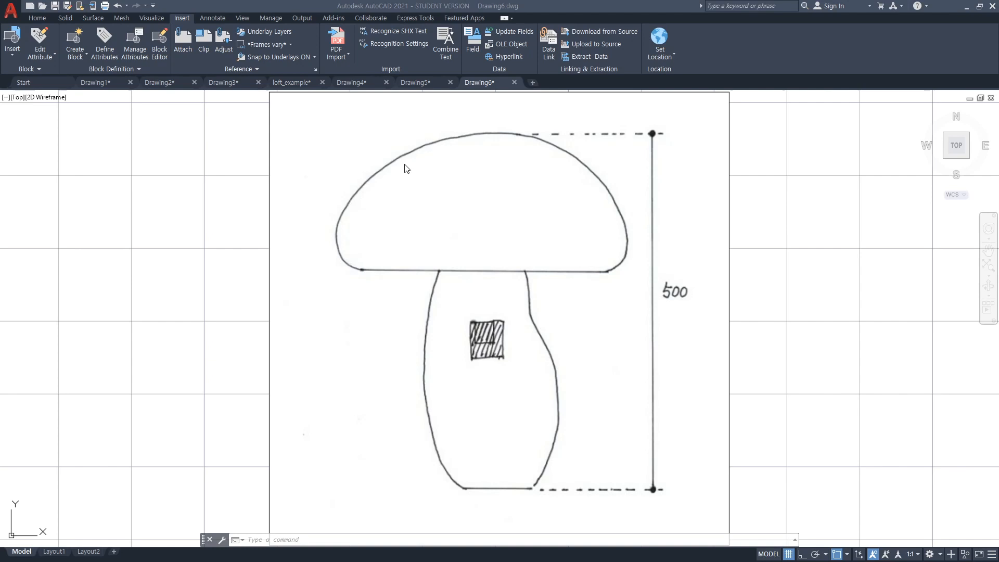
mouse_move(488, 133)
left_mouse_down()
mouse_move(350, 263)
mouse_move(489, 259)
mouse_move(502, 237)
mouse_move(493, 136)
mouse_move(500, 277)
mouse_move(491, 189)
mouse_move(459, 149)
mouse_move(341, 234)
mouse_move(401, 269)
left_mouse_up()
mouse_move(435, 213)
left_mouse_down()
mouse_move(500, 245)
mouse_move(529, 188)
mouse_move(538, 212)
left_mouse_up()
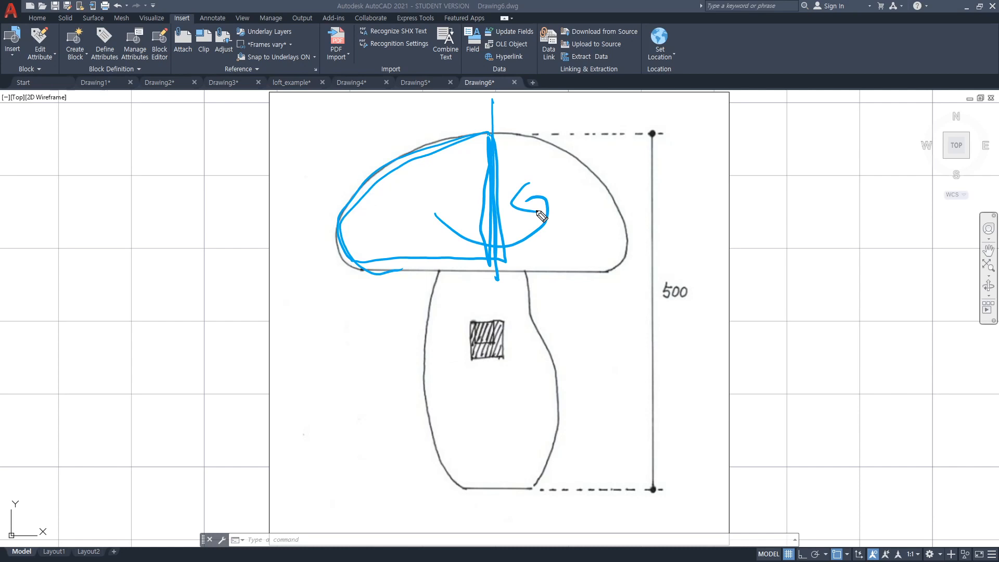
mouse_move(447, 261)
left_mouse_down()
mouse_move(431, 413)
mouse_move(459, 487)
mouse_move(520, 490)
mouse_move(553, 448)
mouse_move(558, 366)
mouse_move(526, 307)
mouse_move(521, 269)
left_mouse_up()
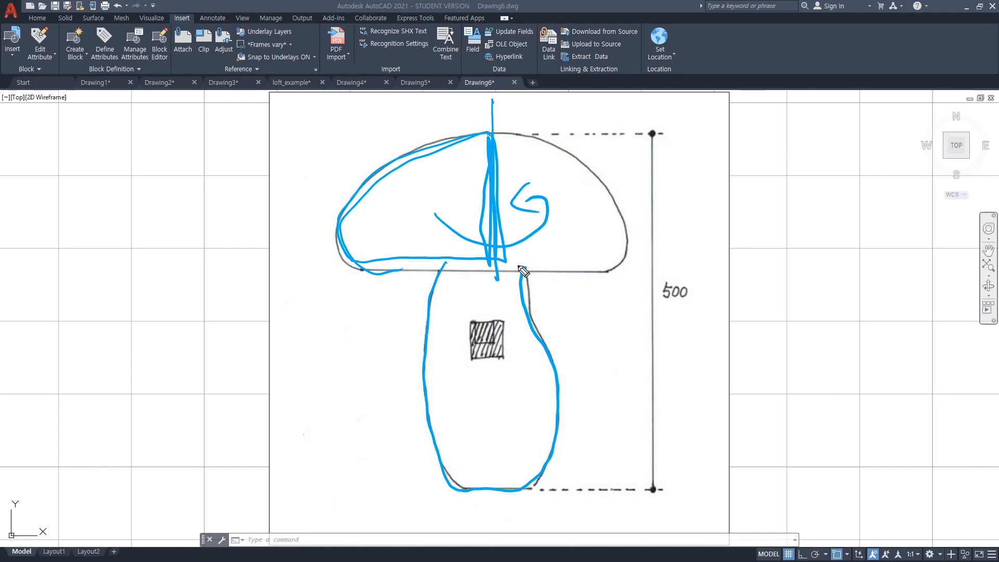
mouse_move(545, 445)
left_mouse_down()
mouse_move(450, 443)
mouse_move(554, 443)
left_mouse_up()
mouse_move(544, 400)
left_mouse_down()
mouse_move(521, 395)
mouse_move(567, 409)
mouse_move(518, 389)
left_mouse_up()
mouse_move(551, 359)
left_mouse_down()
mouse_move(435, 374)
mouse_move(552, 358)
left_mouse_up()
mouse_move(526, 325)
left_mouse_down()
mouse_move(479, 321)
mouse_move(528, 318)
mouse_move(499, 266)
left_mouse_up()
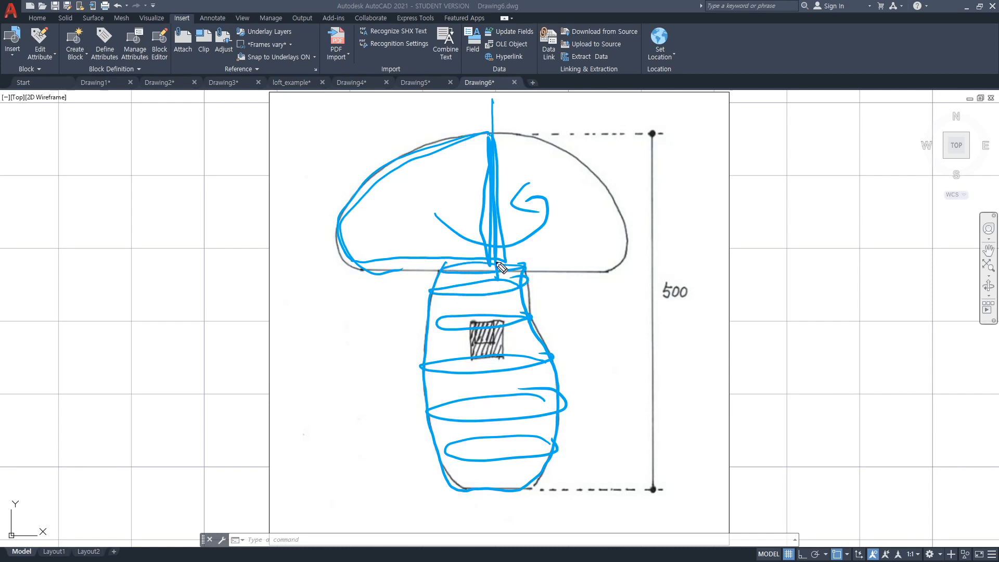
mouse_move(539, 490)
left_mouse_down()
mouse_move(541, 285)
mouse_move(562, 323)
left_mouse_up()
left_click_drag(606, 357, 646, 387)
mouse_move(661, 346)
left_mouse_down()
mouse_move(657, 408)
mouse_move(689, 371)
left_mouse_up()
mouse_move(686, 357)
left_mouse_down()
mouse_move(683, 385)
mouse_move(722, 385)
left_mouse_up()
mouse_move(592, 238)
left_mouse_down()
mouse_move(653, 223)
mouse_move(650, 236)
left_mouse_up()
mouse_move(686, 200)
left_mouse_down()
mouse_move(692, 245)
mouse_move(739, 241)
left_mouse_up()
mouse_move(741, 224)
left_mouse_down()
mouse_move(787, 221)
mouse_move(805, 238)
left_mouse_up()
mouse_move(805, 210)
left_mouse_down()
mouse_move(828, 211)
mouse_move(860, 247)
left_mouse_up()
left_click_drag(601, 416, 685, 407)
mouse_move(538, 484)
left_mouse_down()
mouse_move(579, 452)
mouse_move(523, 296)
left_mouse_up()
key("Escape")
Draw a vertical polyline about 24 long through the cap's centre, from above its top to below its base, with Ortho on
mouse_move(527, 270)
middle_mouse_down()
mouse_move(547, 324)
mouse_move(570, 299)
middle_mouse_up()
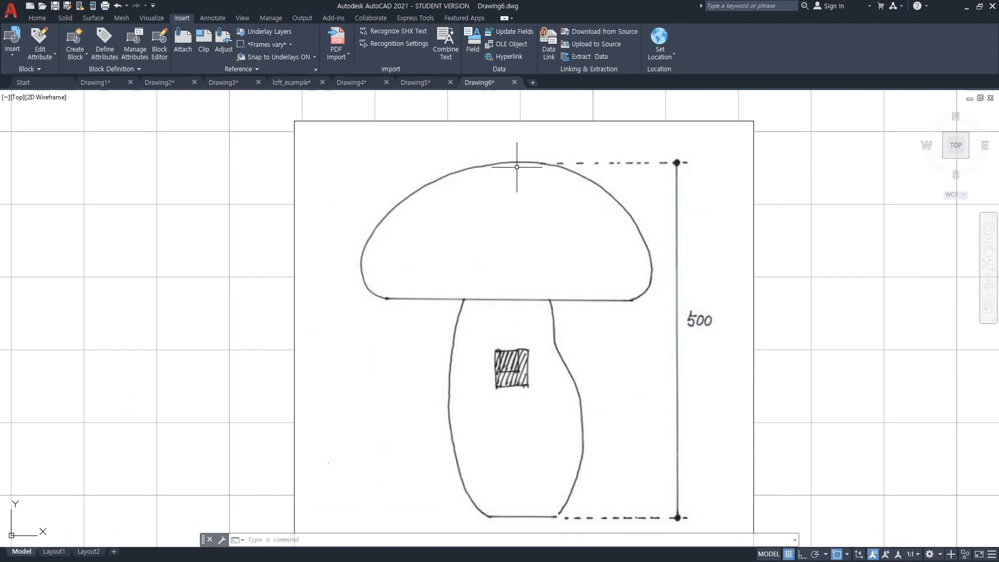
type("pl")
key("Return")
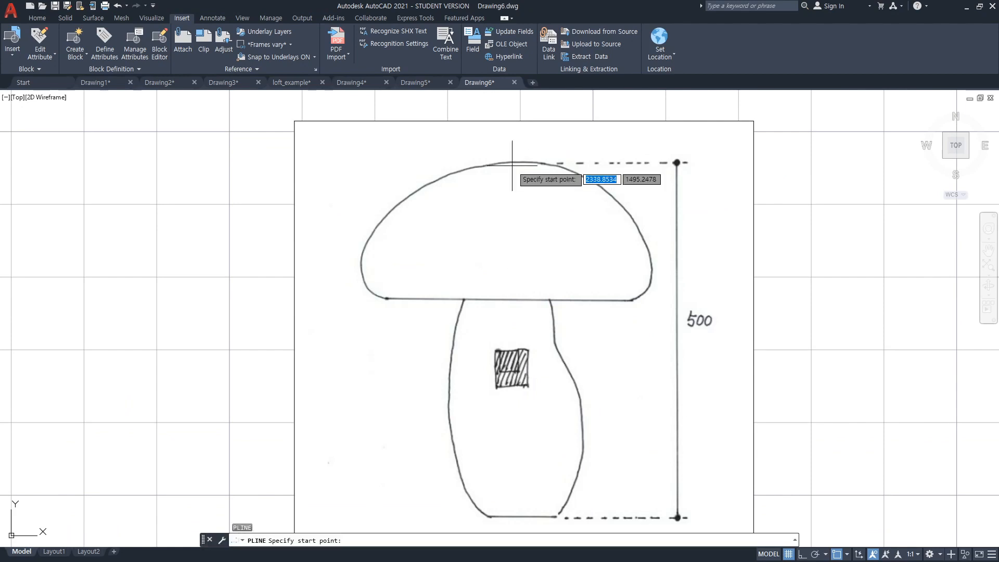
left_click(510, 147)
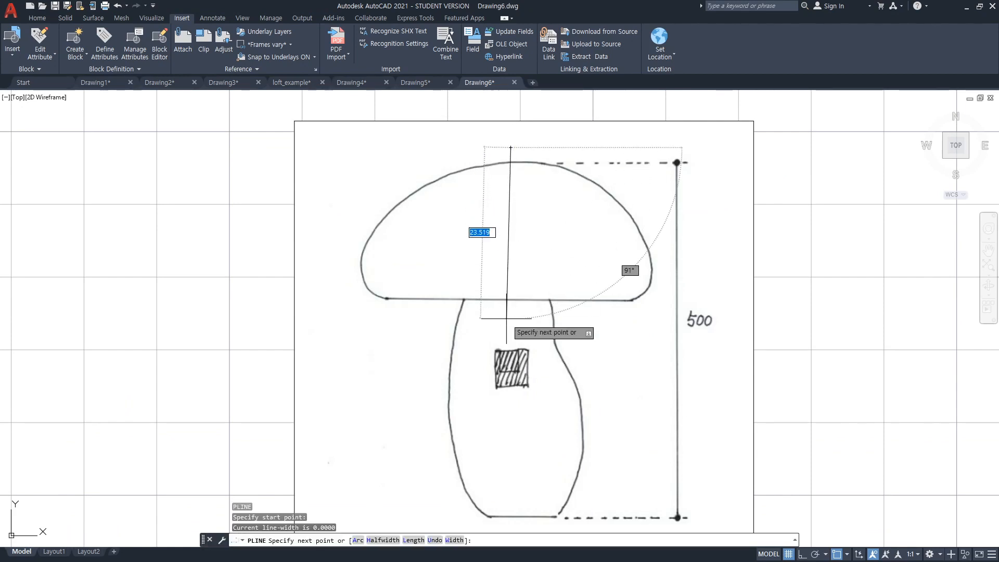
key("F8")
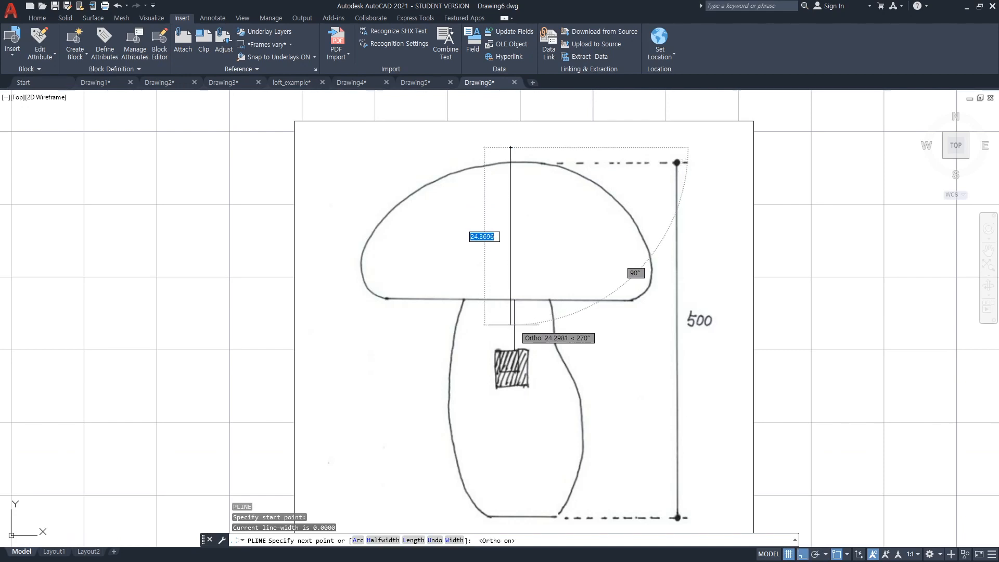
left_click(514, 325)
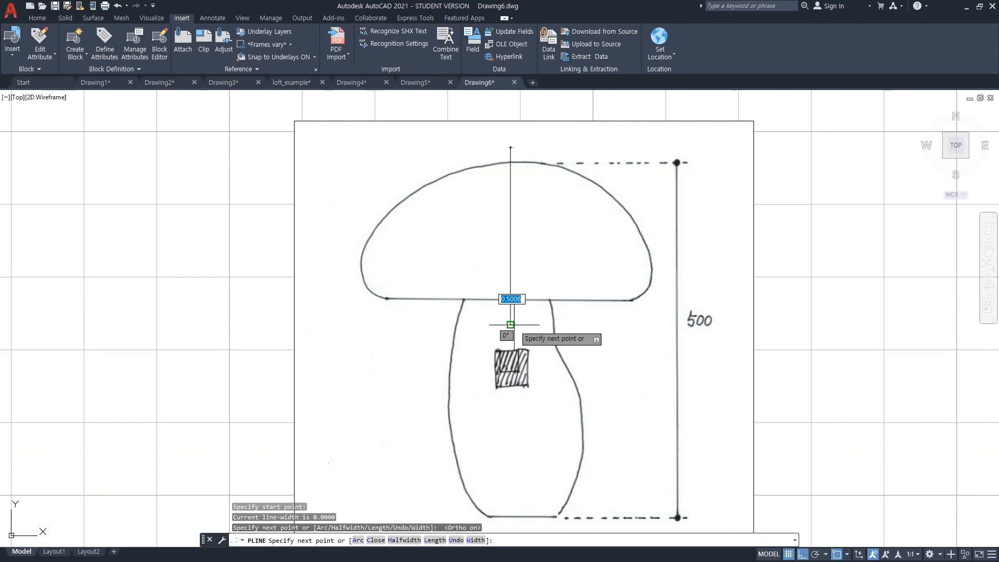
key("Return")
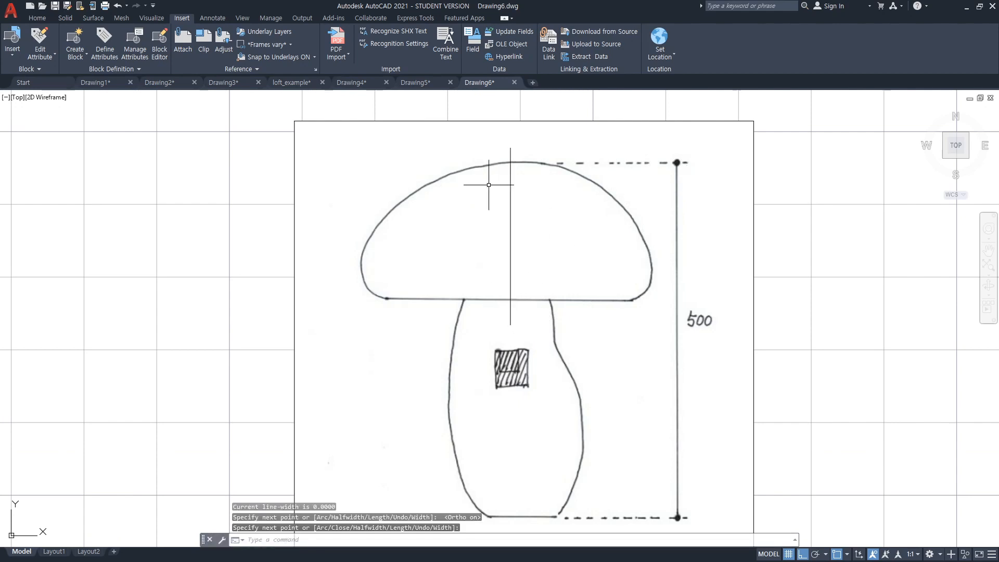
Trace the cap's left curve with polyline segments, starting just right of the axis at the top, with object snap, Ortho and grid off
type("p")
key("Return")
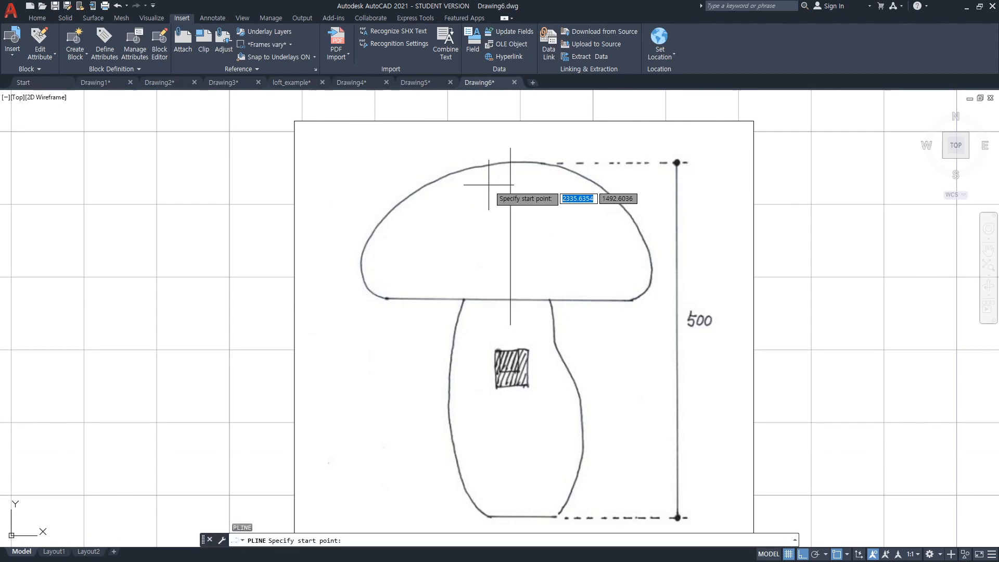
key("F3")
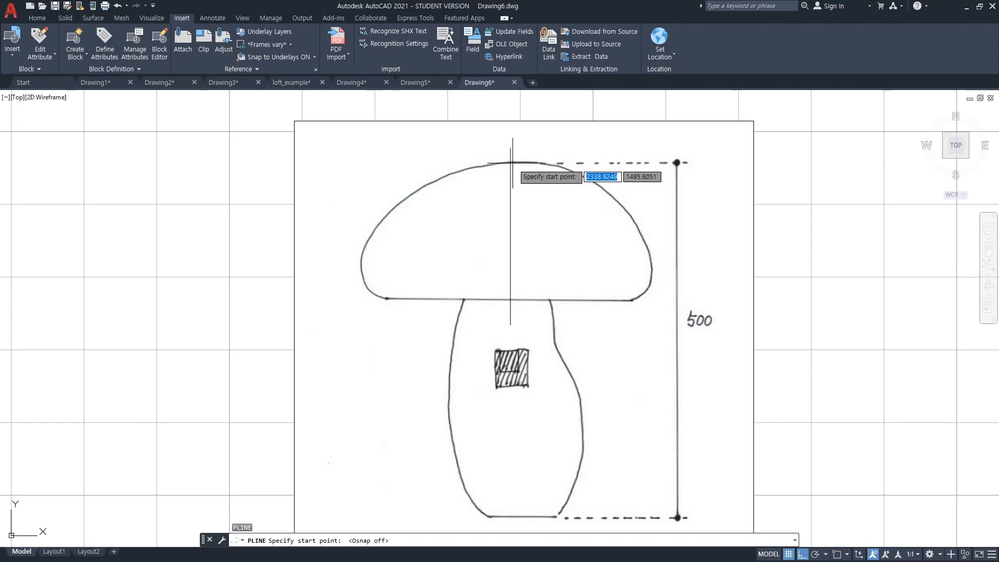
left_click(517, 163)
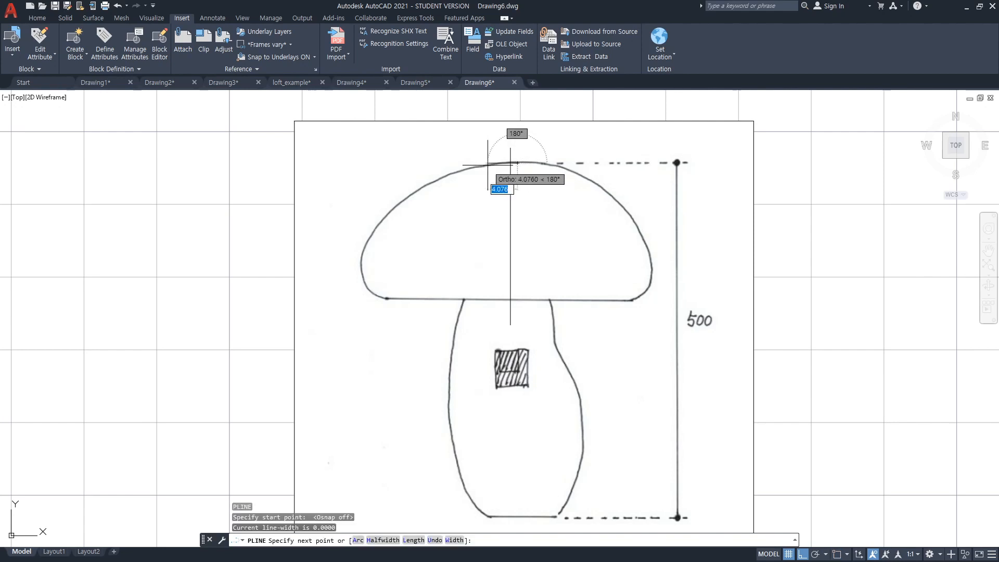
left_click(803, 553)
left_click(789, 554)
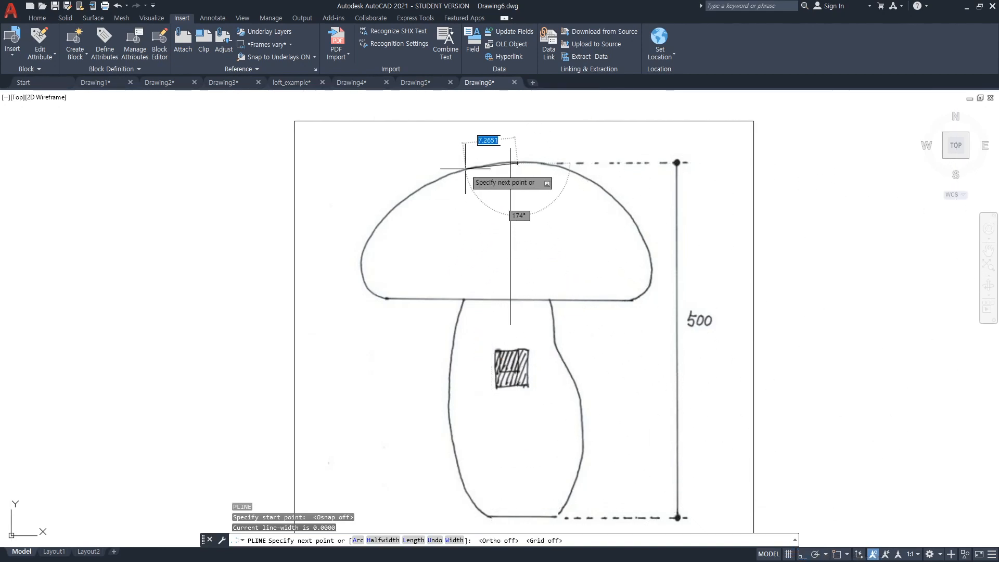
left_click(482, 166)
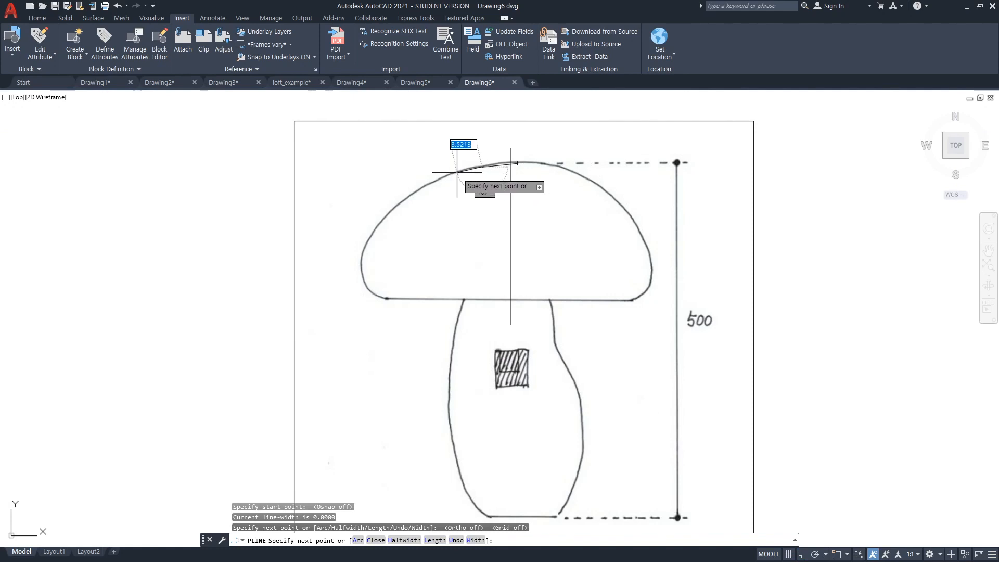
left_click(456, 172)
left_click(433, 180)
left_click(412, 194)
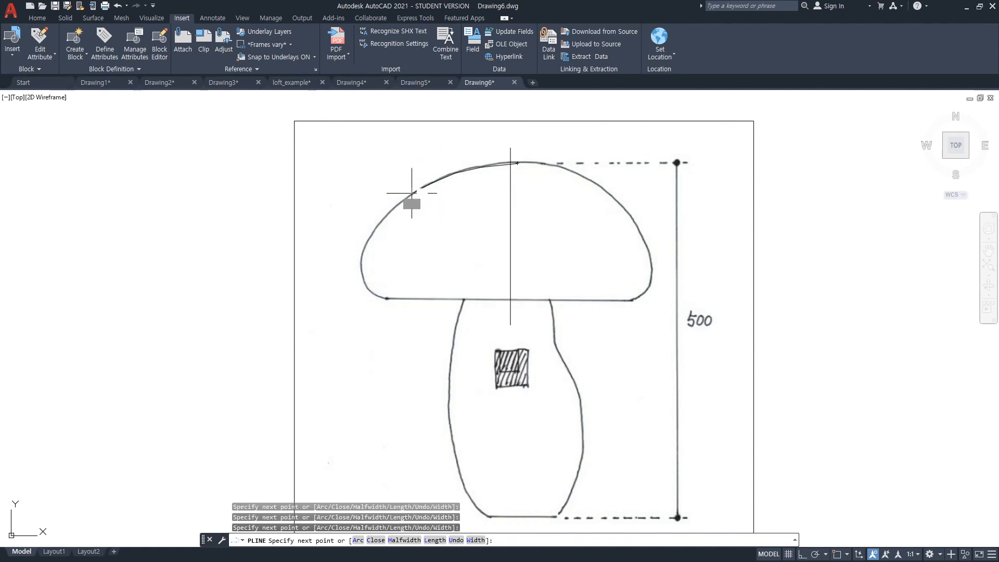
left_click(387, 217)
left_click(371, 237)
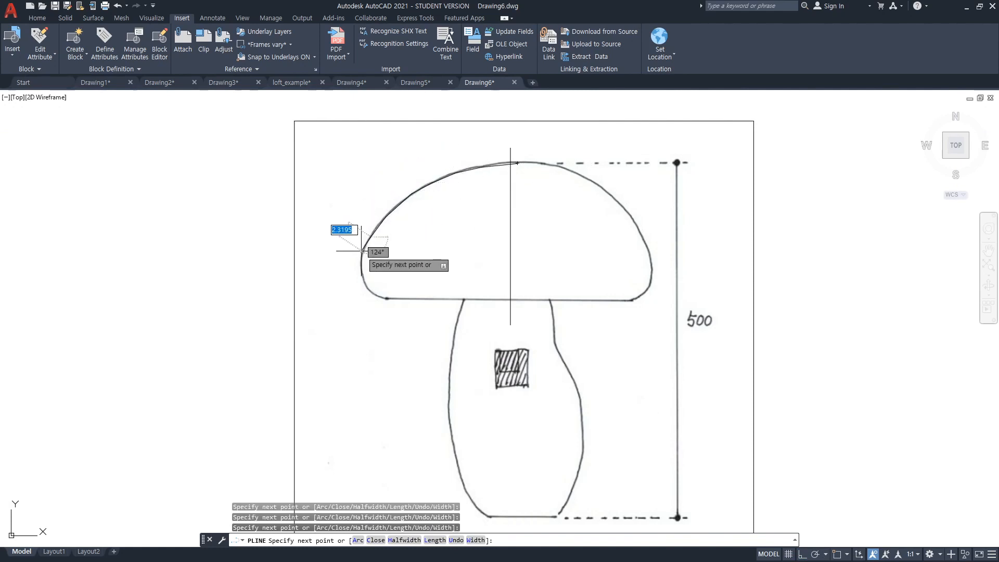
left_click(362, 260)
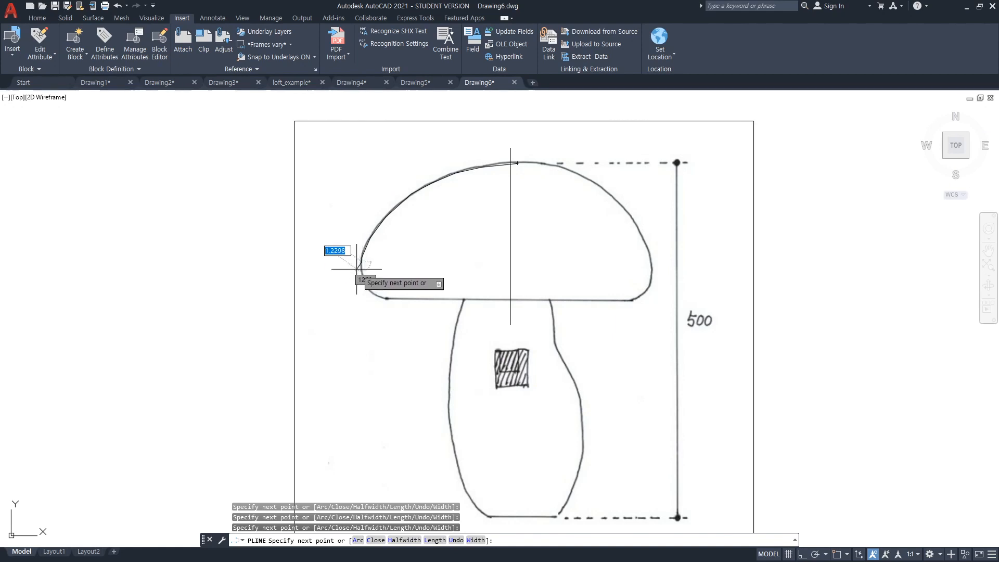
Continue the polyline with an arc around the cap's lower left corner and a straight horizontal base line past the axis
type("a")
key("Return")
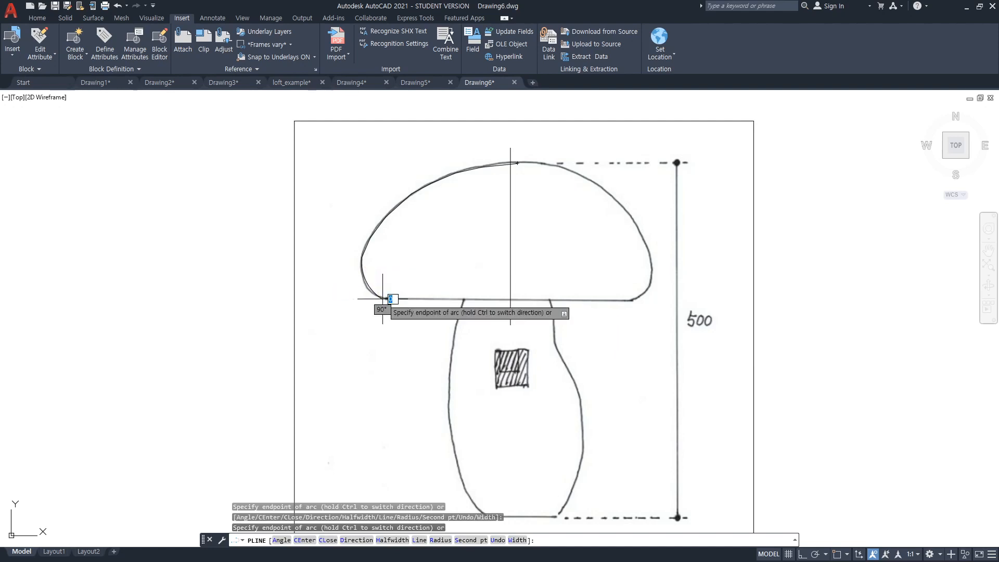
type("l")
key("Return")
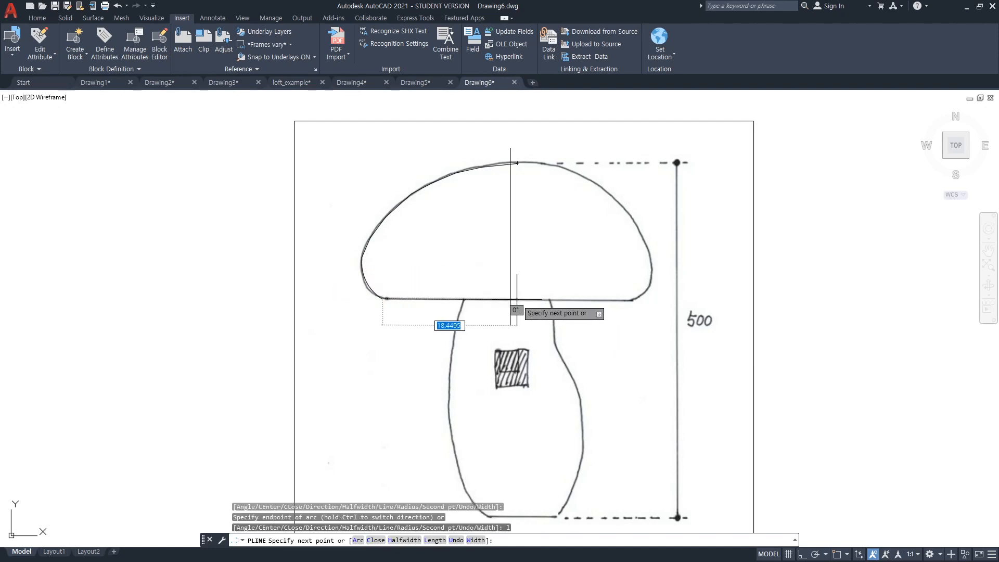
key("F8")
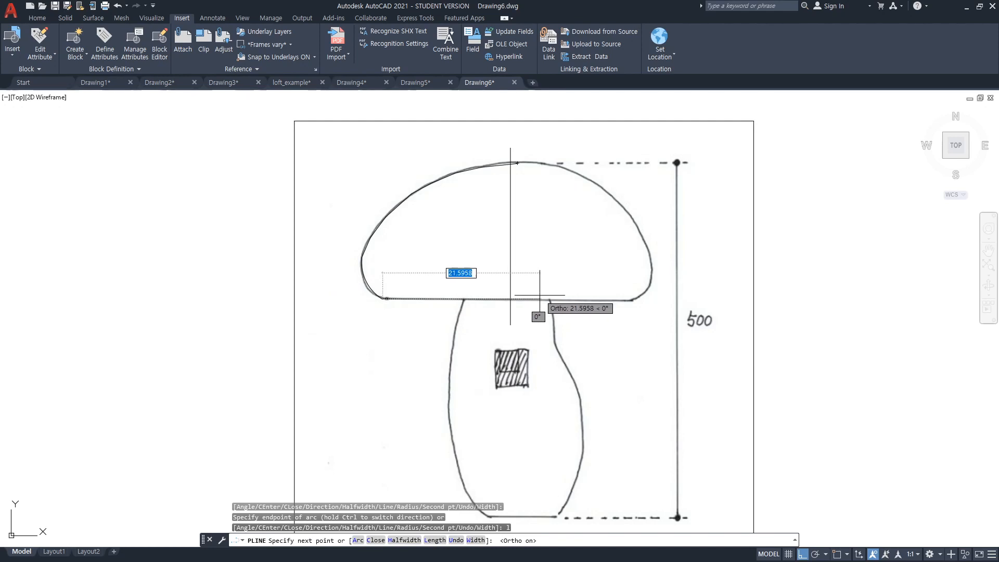
left_click(545, 300)
key("Return")
Trim the ends of the cap outline that extend past the vertical axis at the base and the top
mouse_move(587, 322)
middle_mouse_down()
mouse_move(606, 342)
mouse_move(592, 361)
middle_mouse_up()
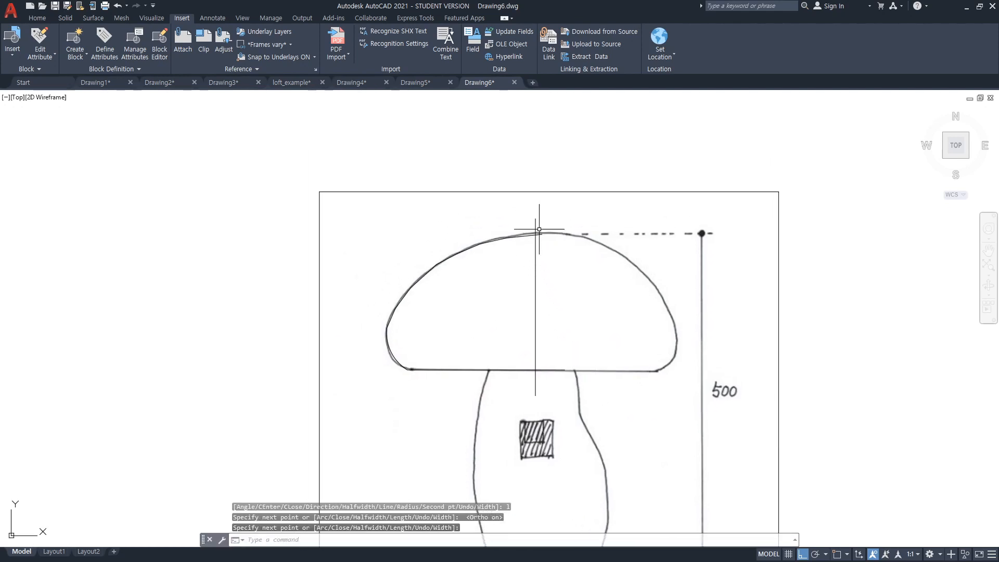
type("tr")
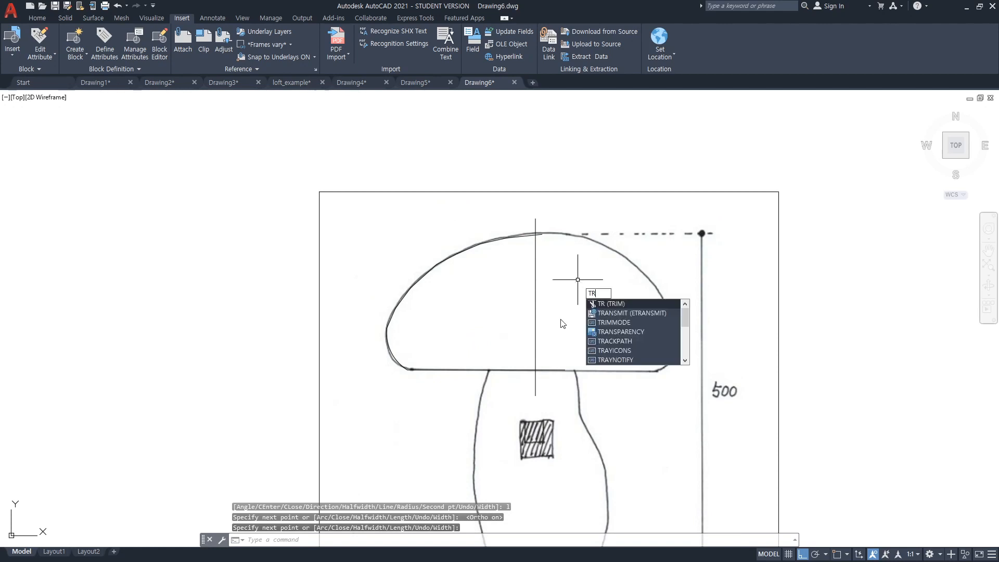
key("Return")
left_click(555, 337)
left_click(561, 396)
left_click(538, 236)
key("Return")
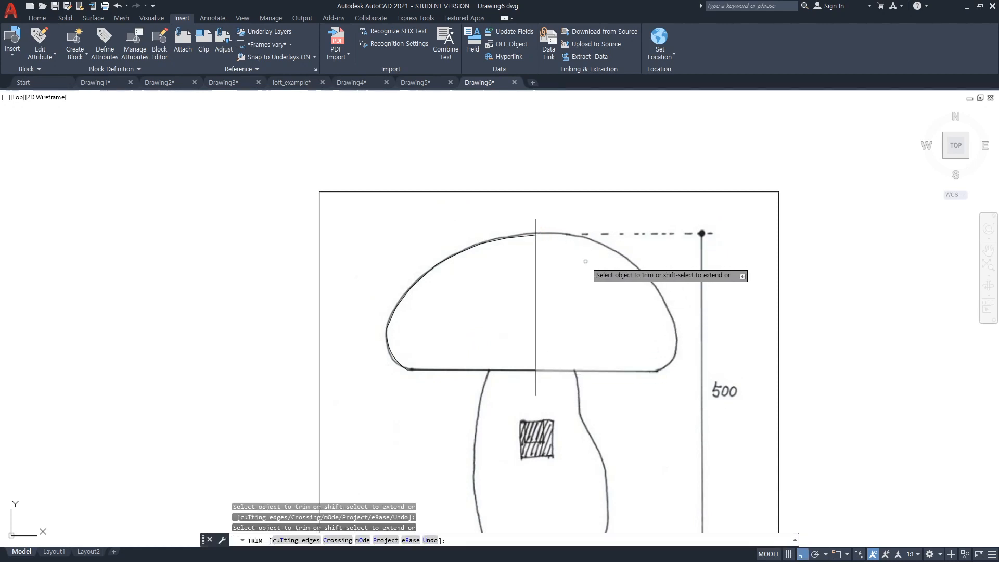
key("Return")
Trim the parts of the vertical axis that stick out above and below the half-cap outline
left_click(543, 214)
left_click(501, 335)
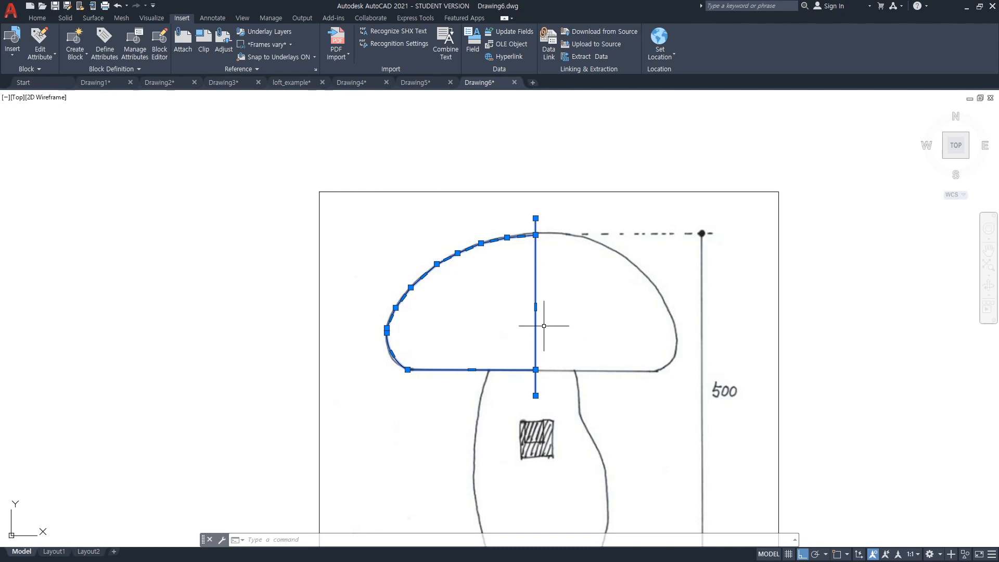
key("Escape")
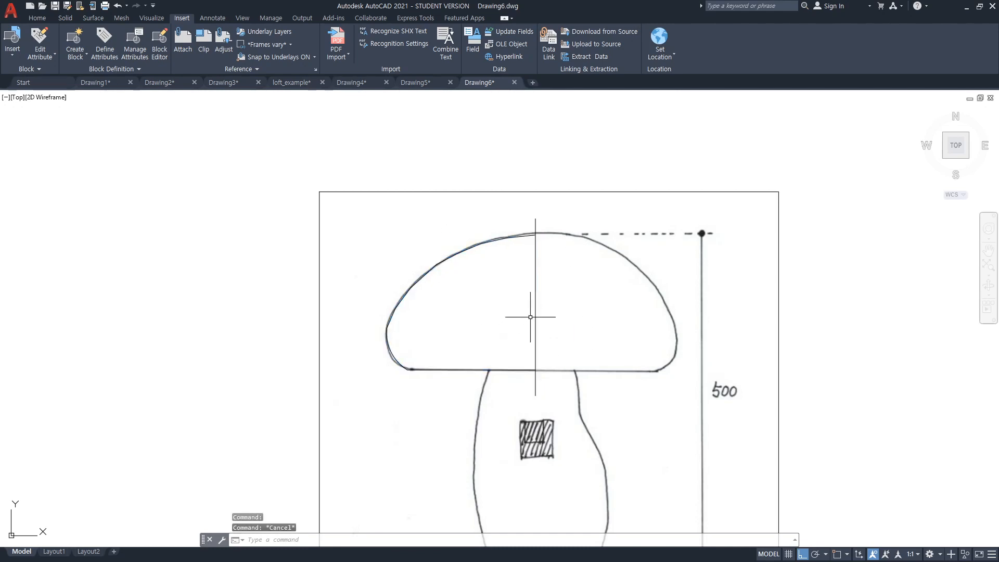
type("tr")
key("Return")
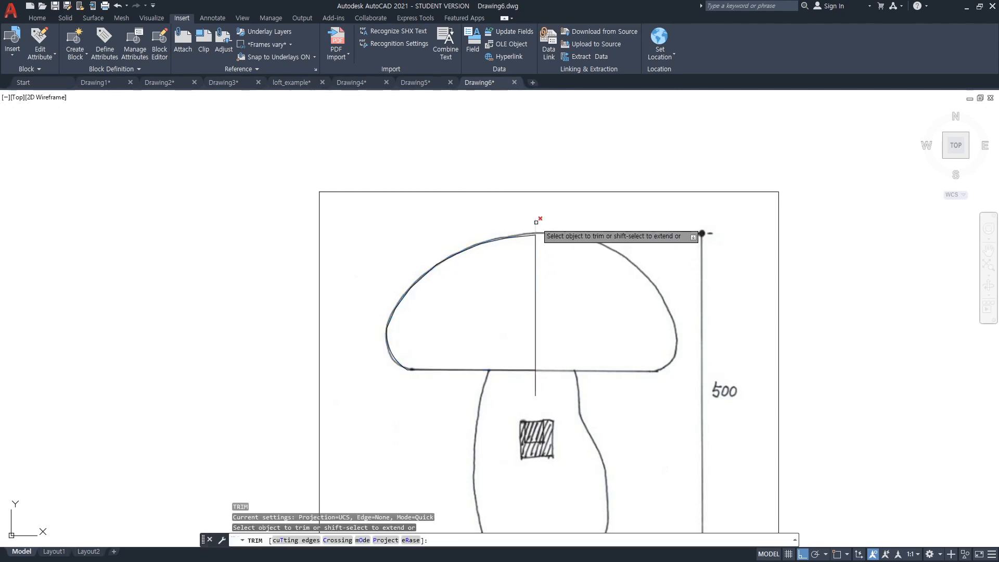
left_click(535, 391)
key("Return")
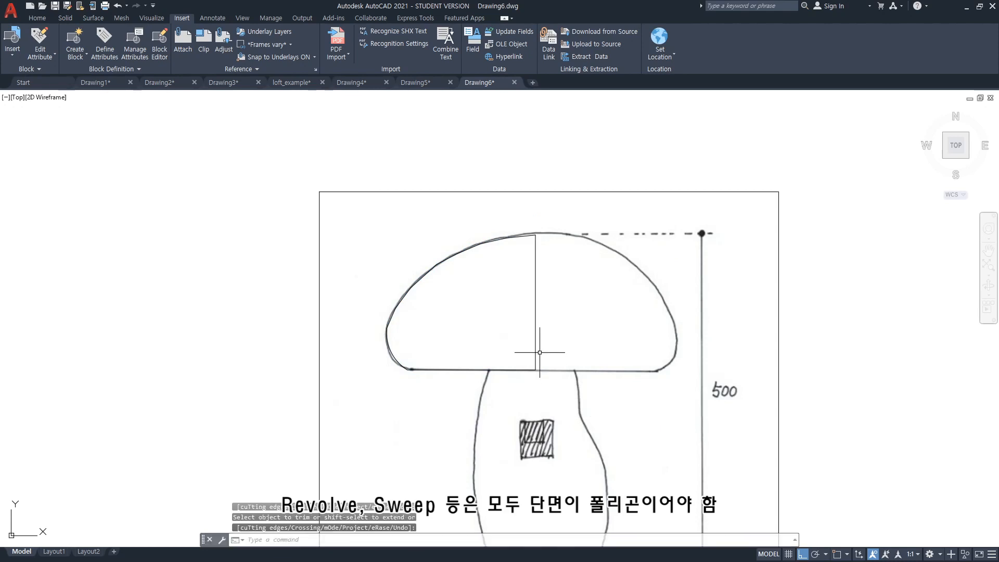
Join the vertical axis and the half-cap outline into one polyline using Pedit with the Multiple and Join options, keeping the default fuzz distance
left_click(536, 349)
left_click(525, 371)
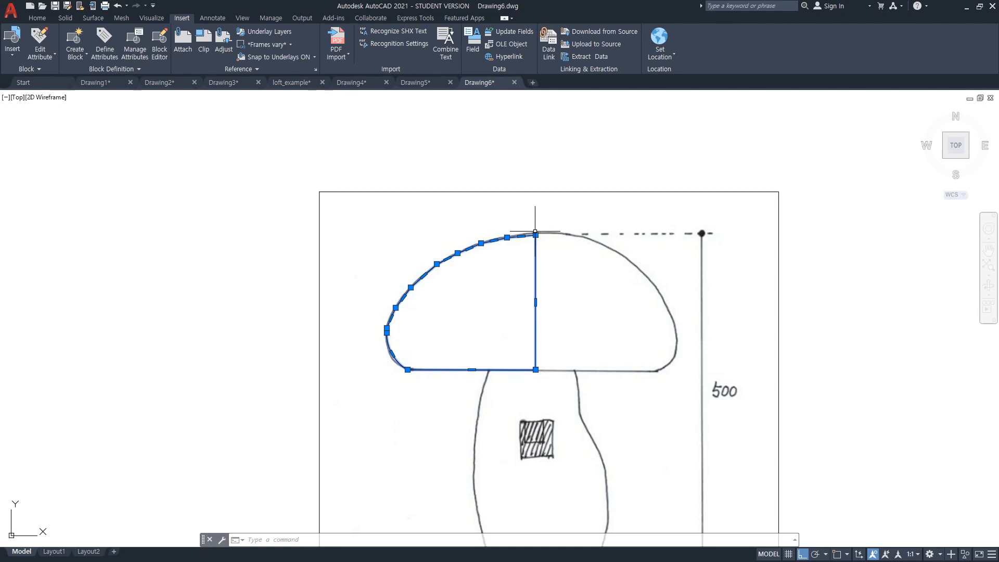
key("Escape")
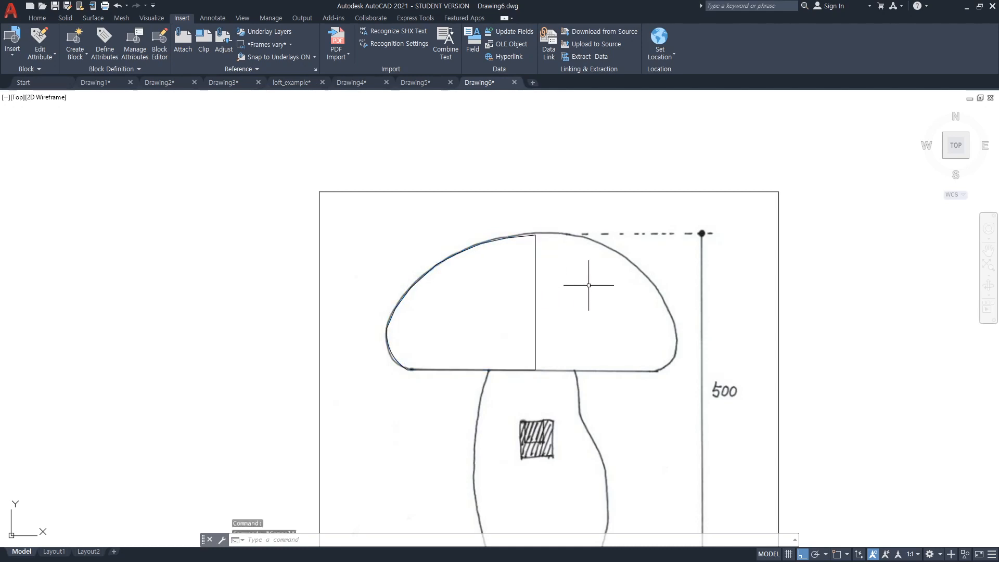
key("Return")
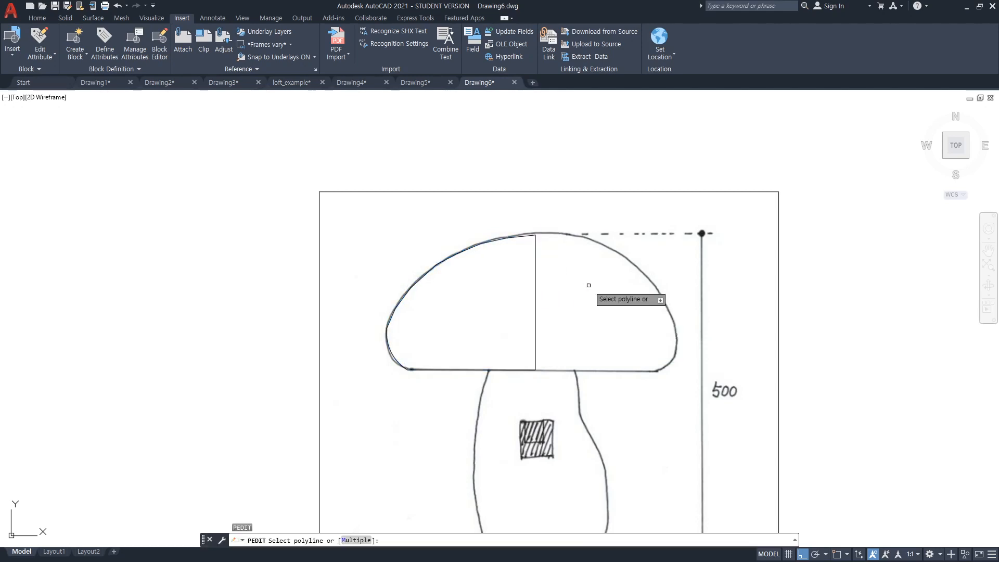
type("m")
key("Return")
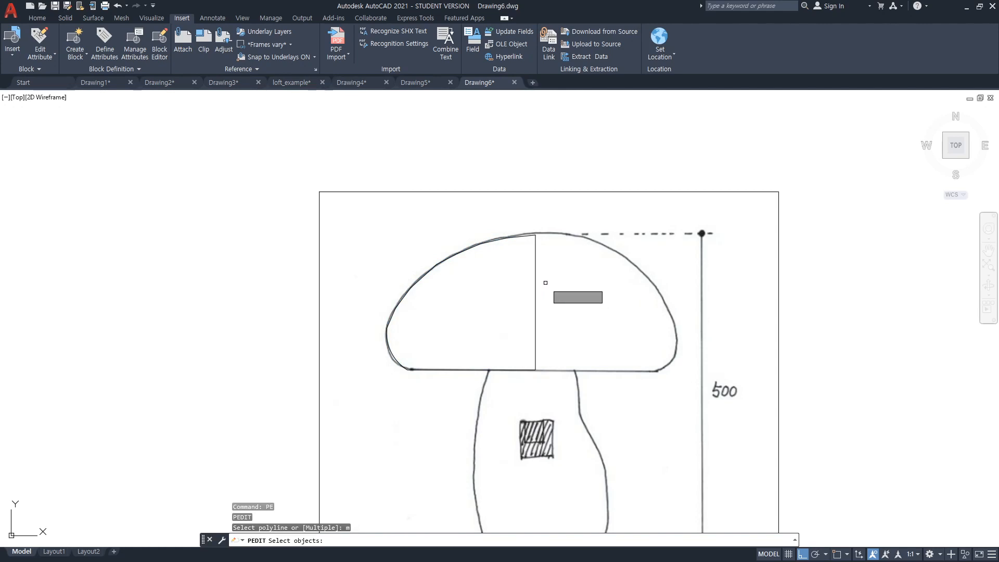
left_click(535, 285)
left_click(510, 239)
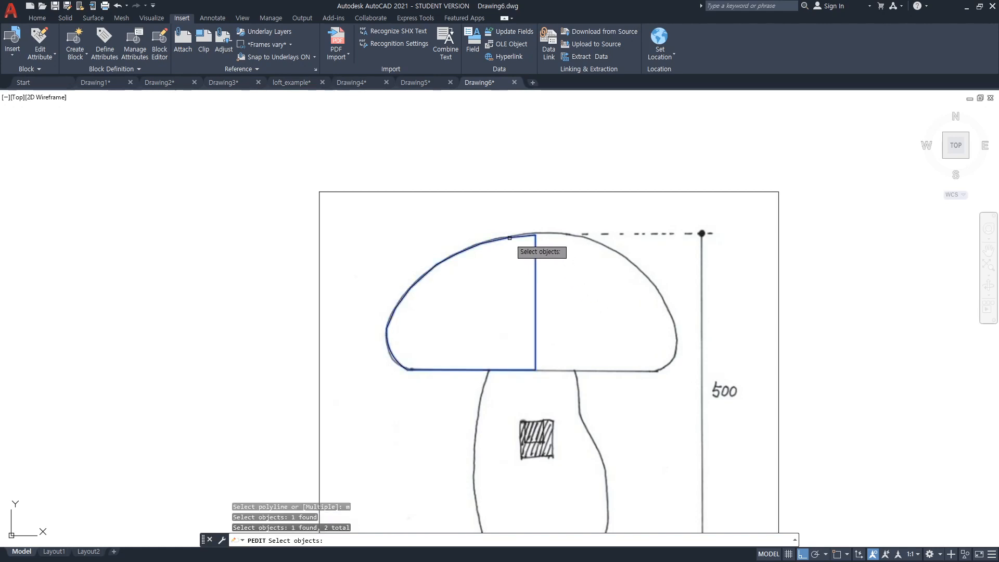
key("Return")
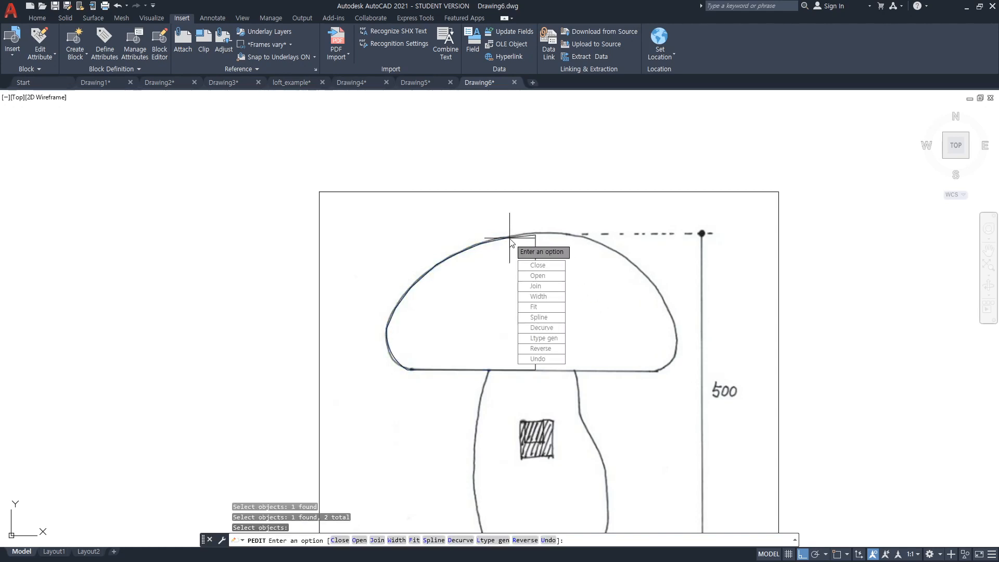
key("Return")
key("Return")
key("Return")
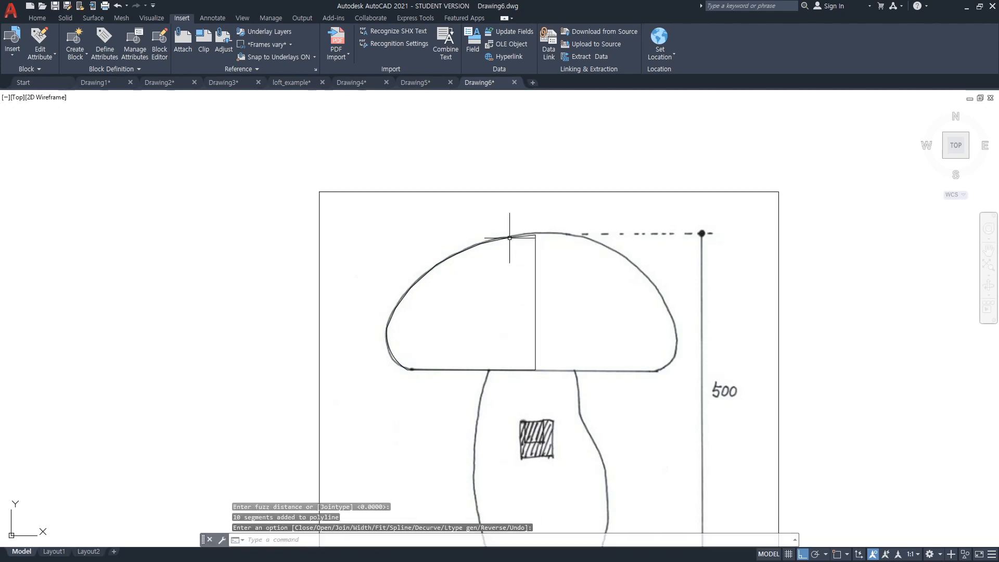
left_click(535, 276)
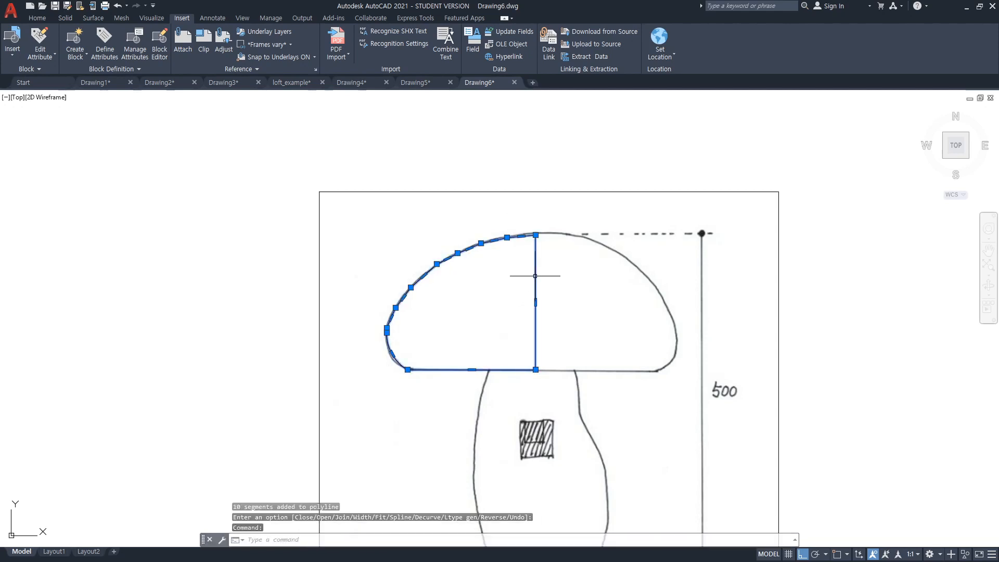
key("Escape")
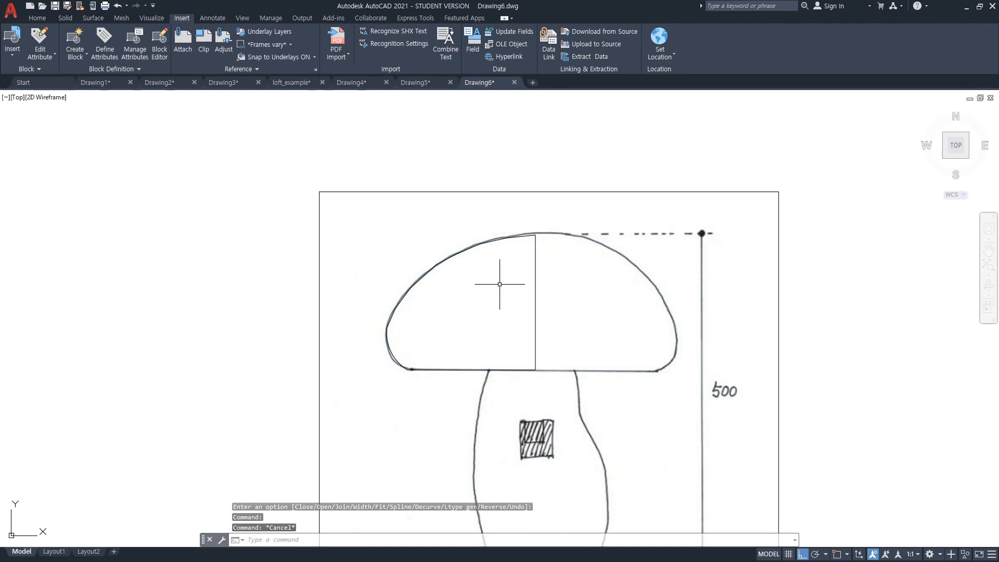
Revolve the closed half-cap profile a full 360 degrees about its vertical edge, snapping both axis endpoints, and check the solid in 3D
type("revolve")
key("Return")
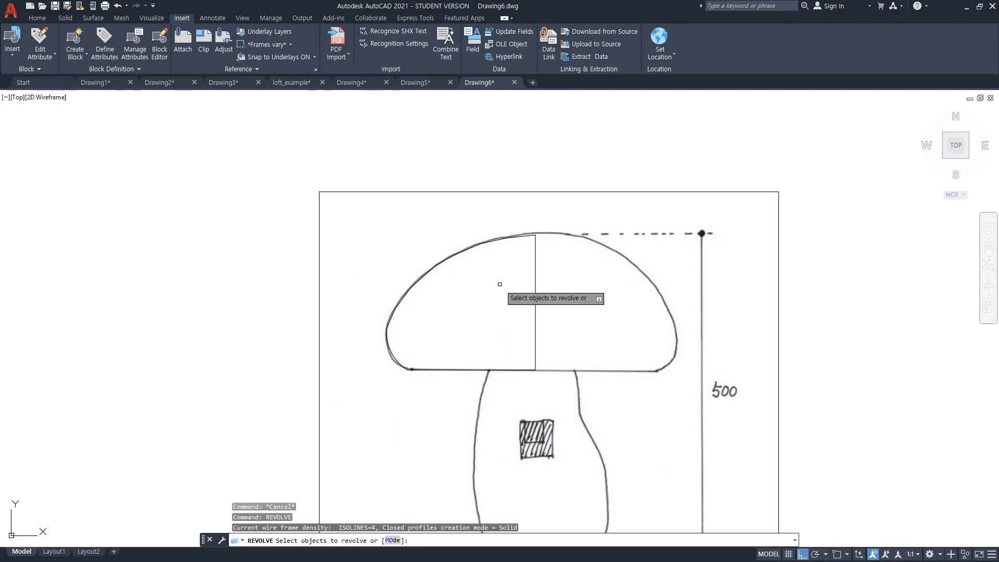
left_click(475, 246)
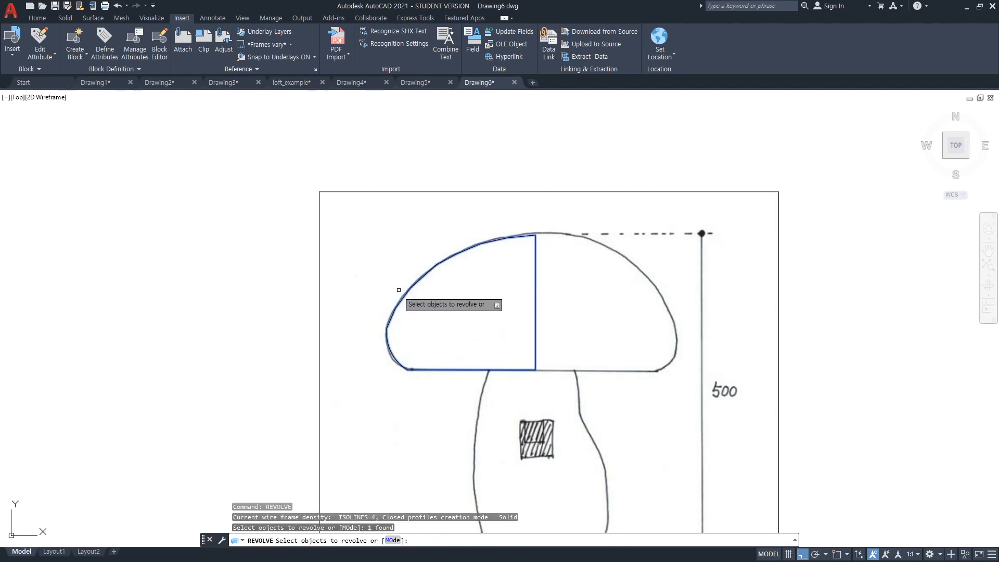
key("Return")
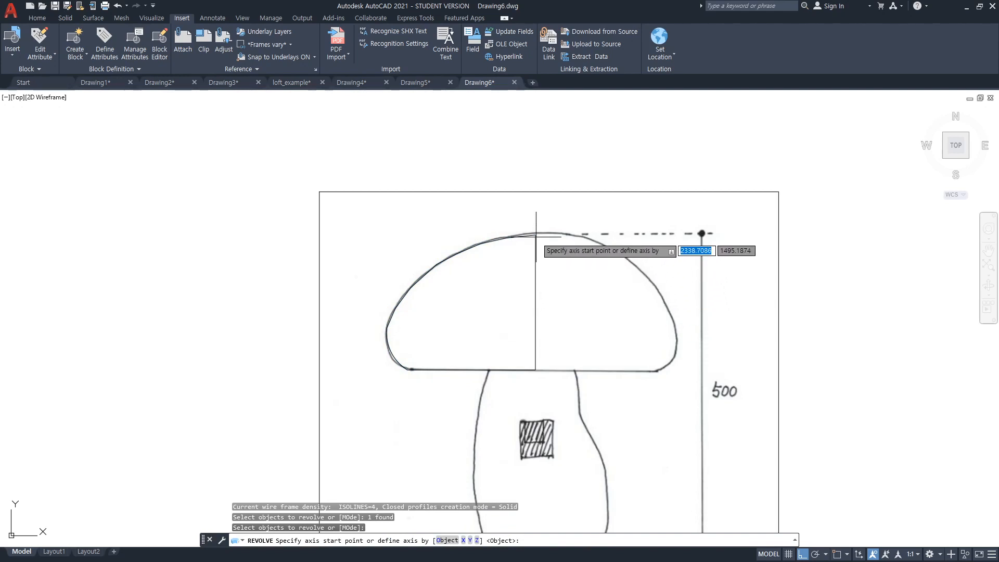
key("F3")
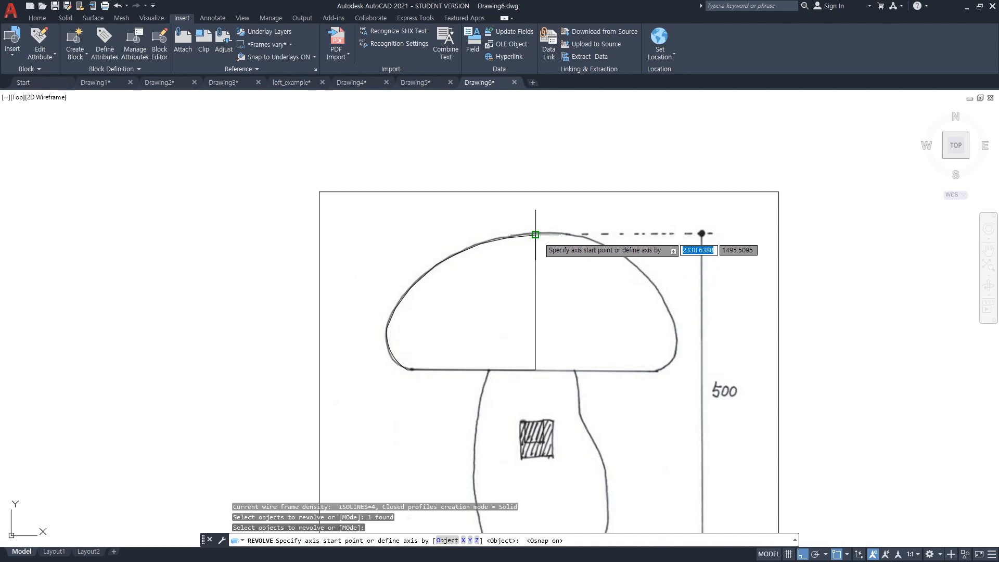
left_click(536, 235)
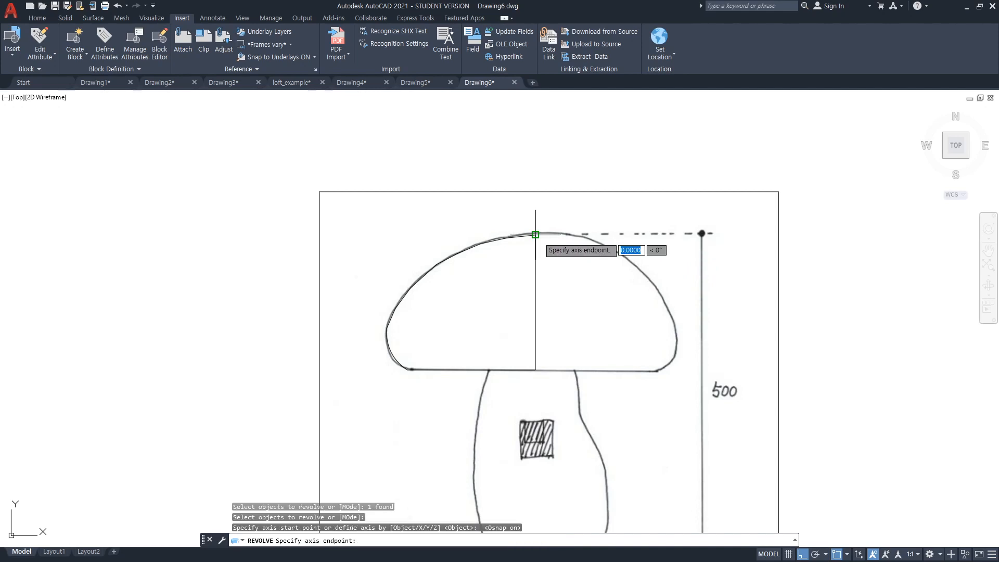
left_click(535, 369)
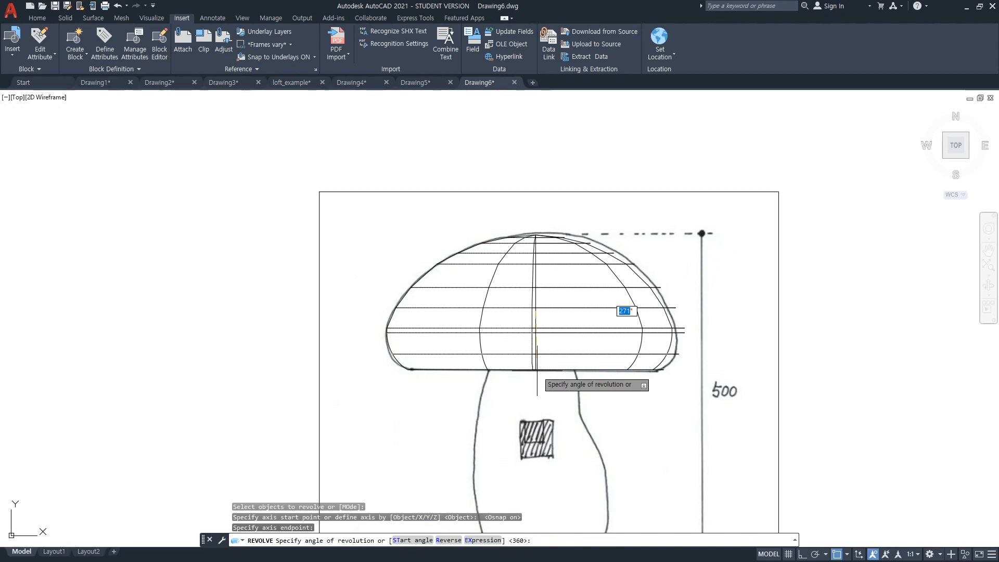
key("Return")
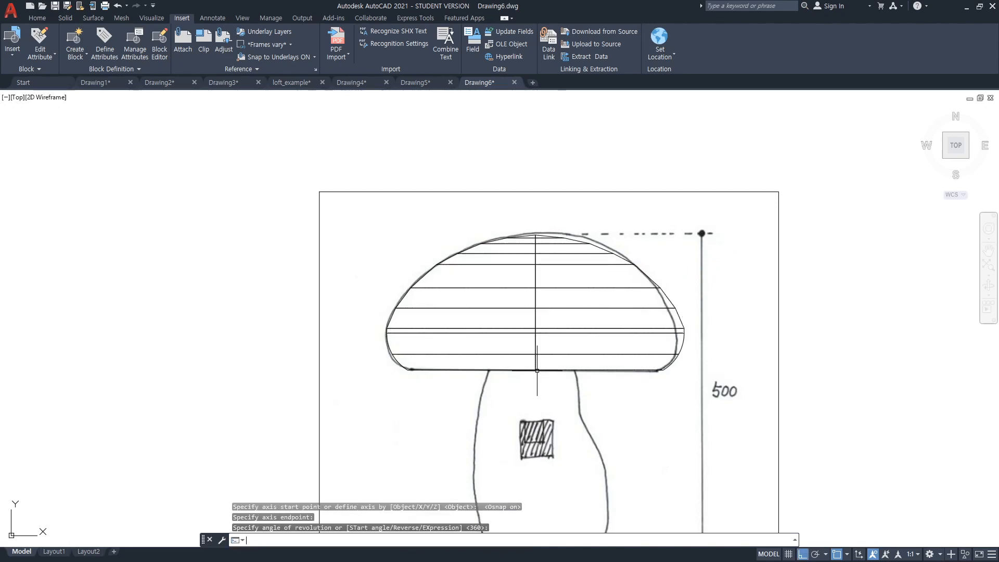
mouse_move(658, 397)
middle_mouse_down("shift")
mouse_move(602, 241)
mouse_move(649, 218)
mouse_move(682, 232)
mouse_move(612, 387)
mouse_move(641, 331)
middle_mouse_up("shift")
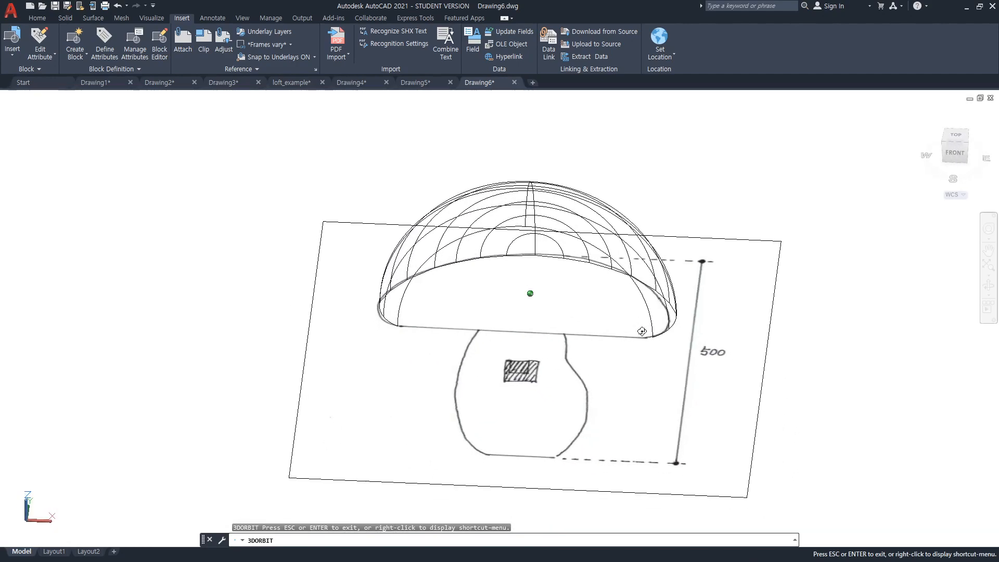
middle_click_drag(641, 331, 640, 404, "shift")
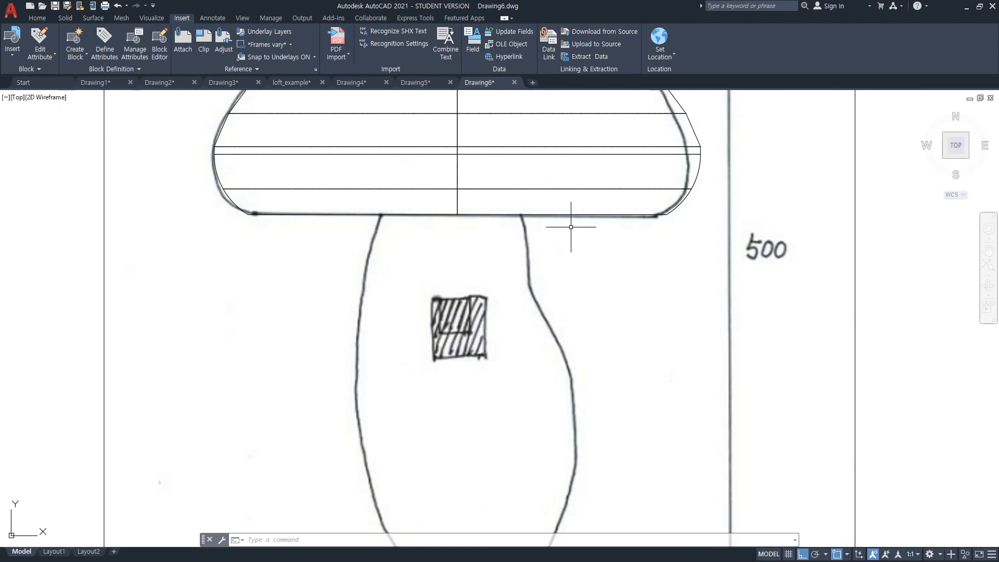
Draw a horizontal polyline across the lower stem just above its base, spanning from one traced edge to the other
scroll(570, 227, "down", 2)
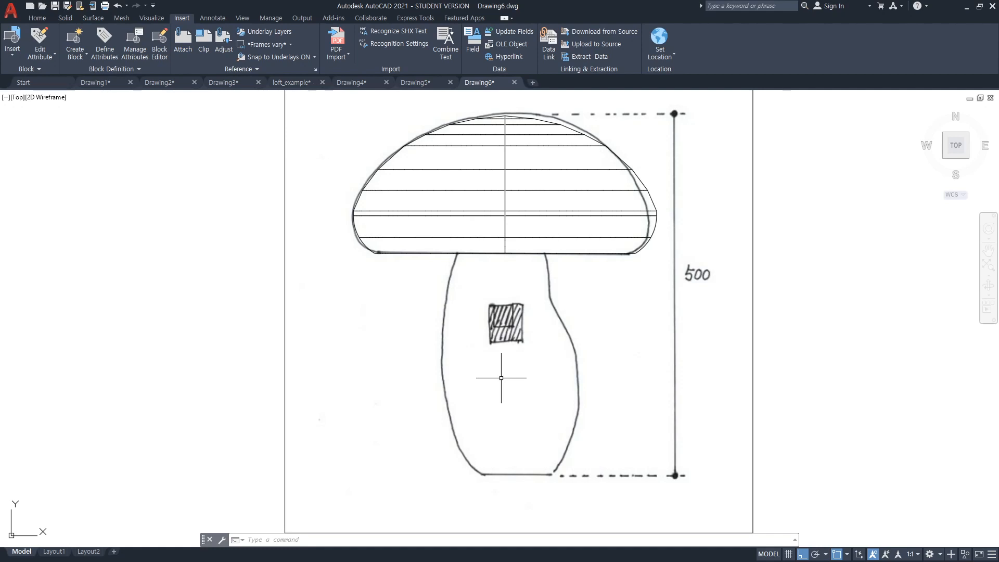
scroll(442, 438, "down", 2)
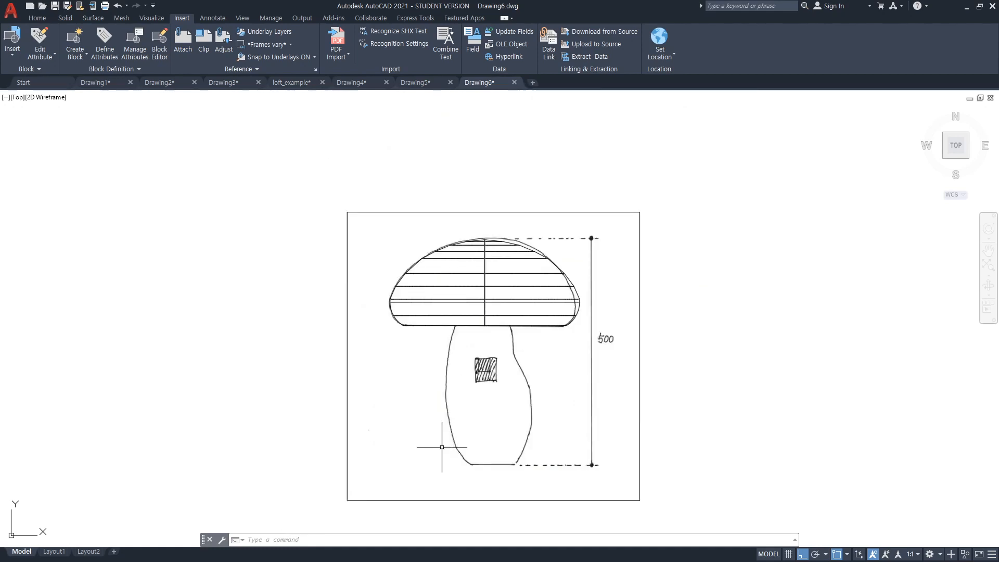
scroll(448, 469, "up", 4)
type("pl")
key("Return")
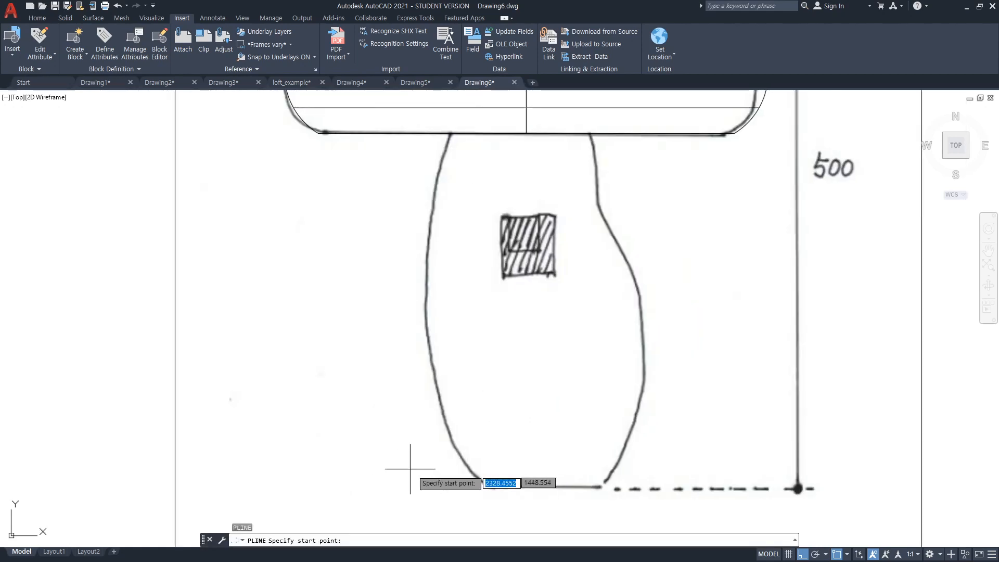
scroll(437, 475, "down", 1)
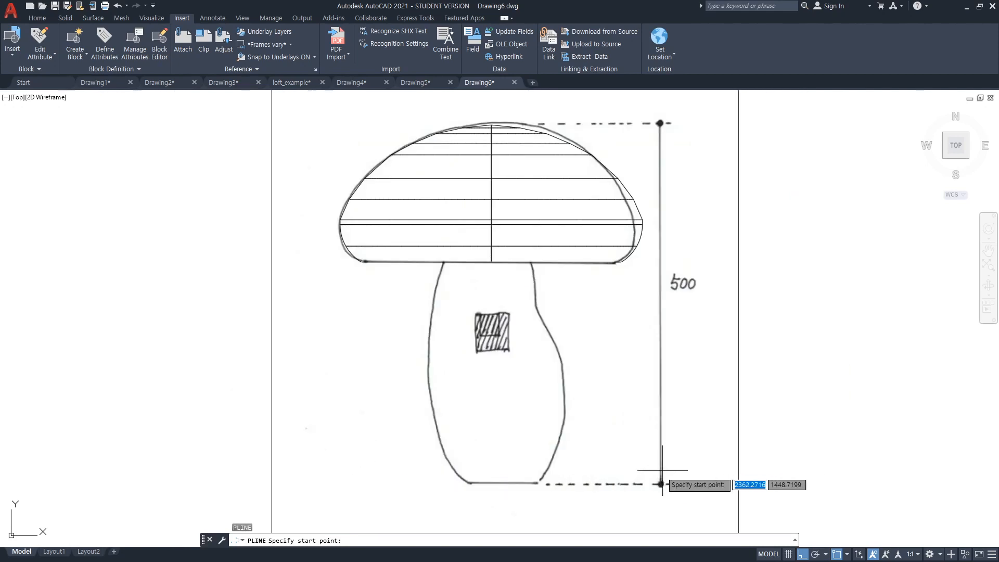
key("F8")
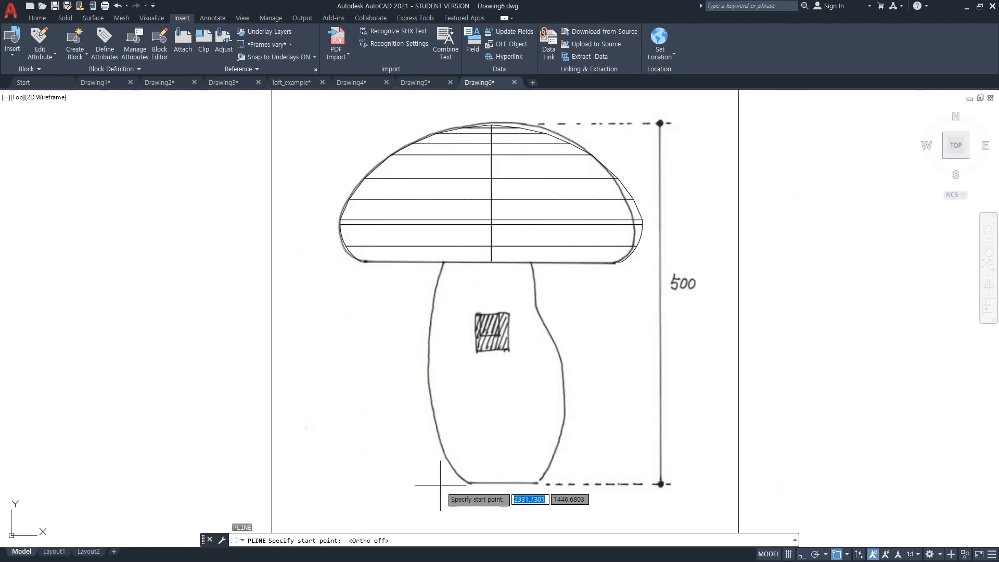
left_click(444, 456)
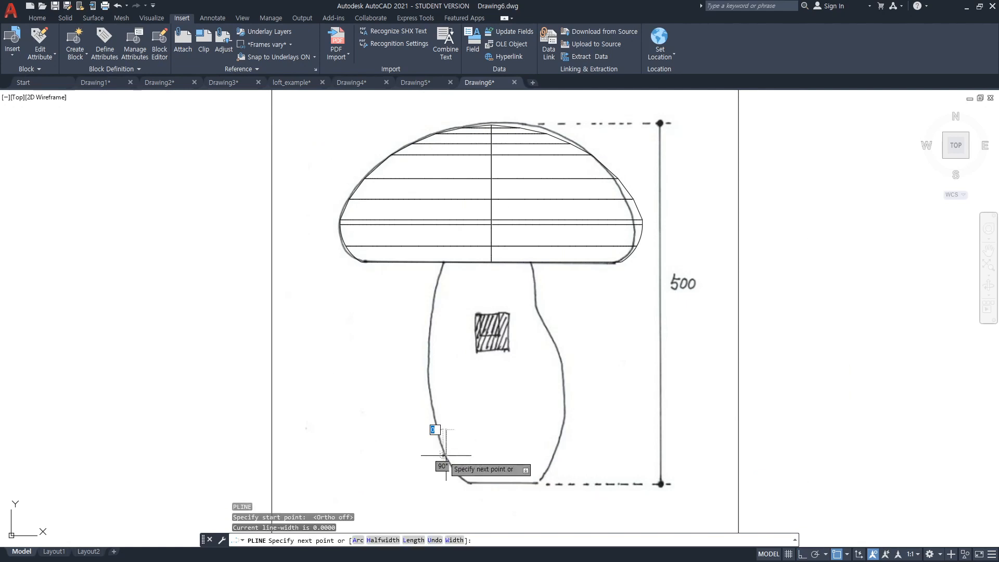
left_click(553, 454)
key("Return")
Draw two more horizontal polylines across the stem's widest lower part, spaced evenly above the first section line
key("Return")
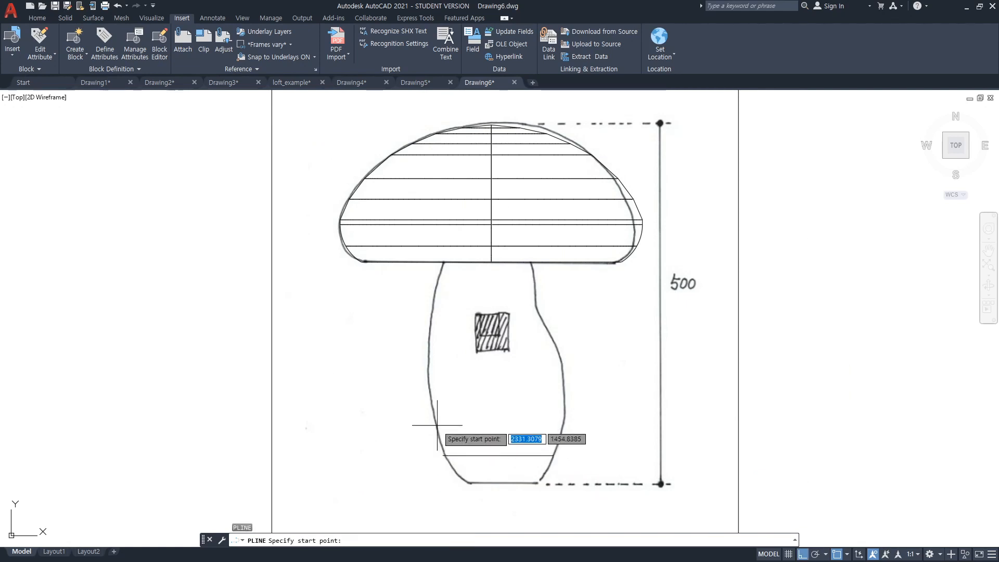
left_click(437, 425)
left_click(563, 425)
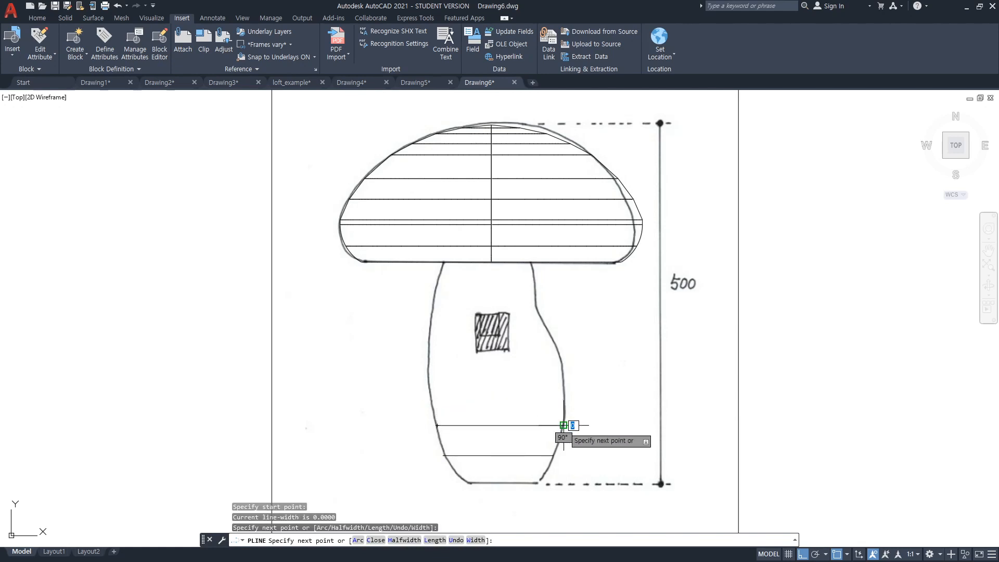
key("Return")
key("Return")
left_click(430, 396)
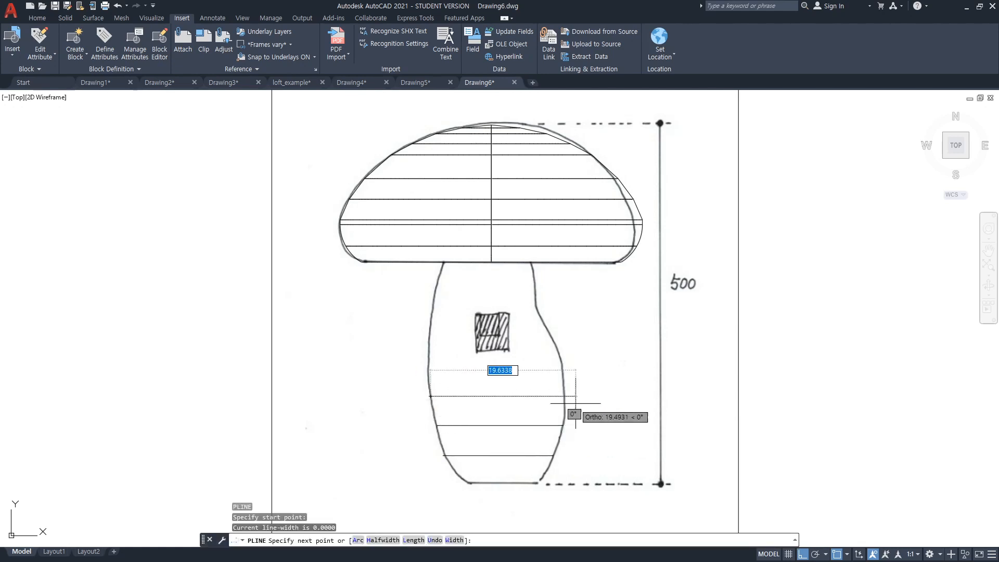
left_click(564, 398)
key("Return")
Draw two horizontal section polylines across the stem, one about 18 long just below the window and one through the window's lower part
key("Return")
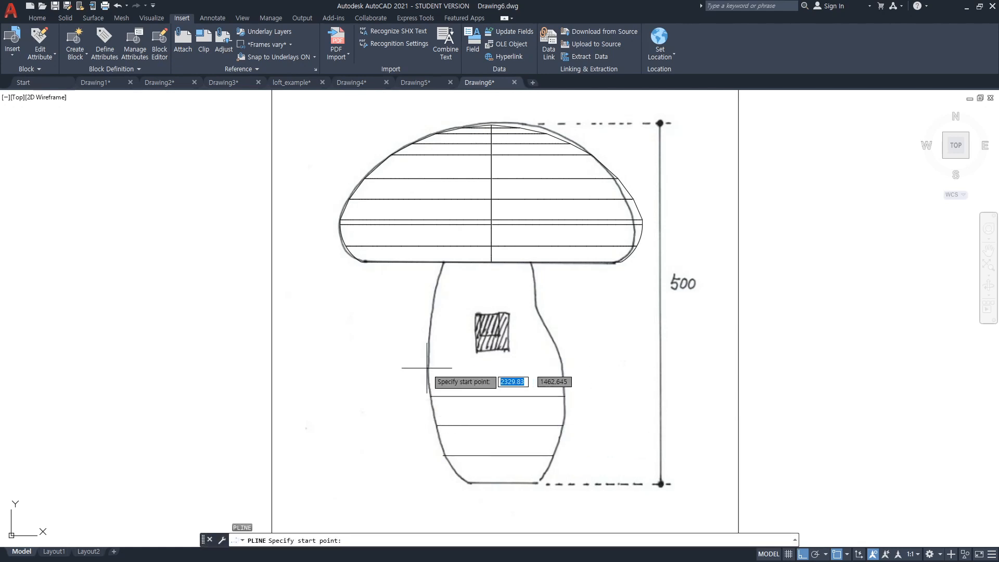
left_click(426, 368)
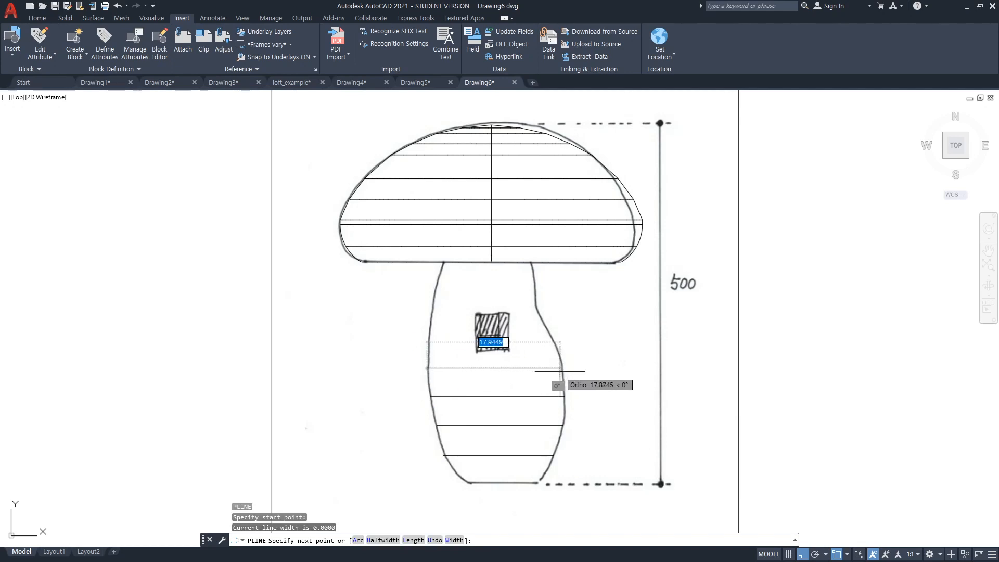
left_click(562, 368)
key("Return")
key("Return")
left_click(429, 343)
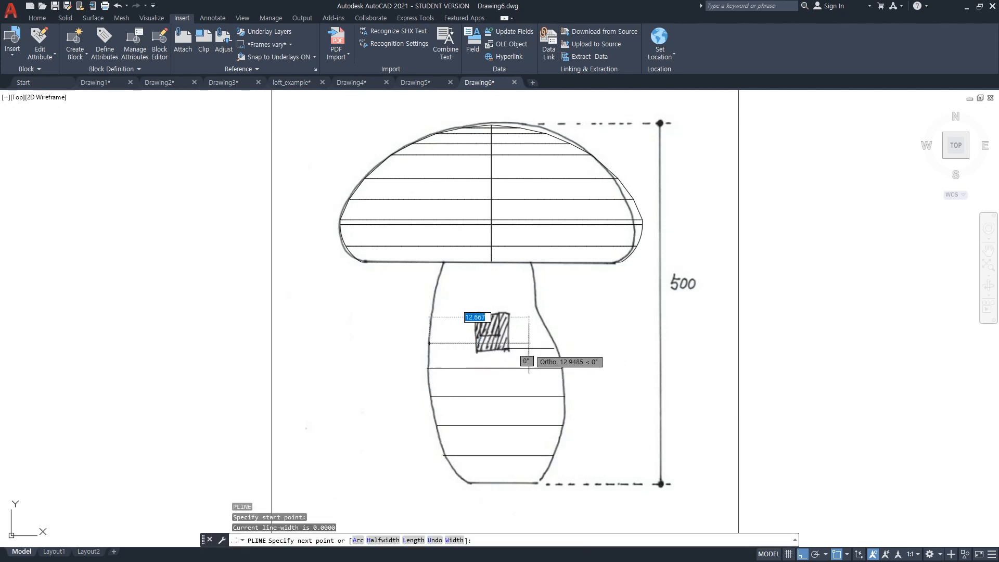
left_click(554, 343)
key("Return")
Draw two horizontal section polylines across the stem, one at the window's upper edge and one slightly above the window
key("Return")
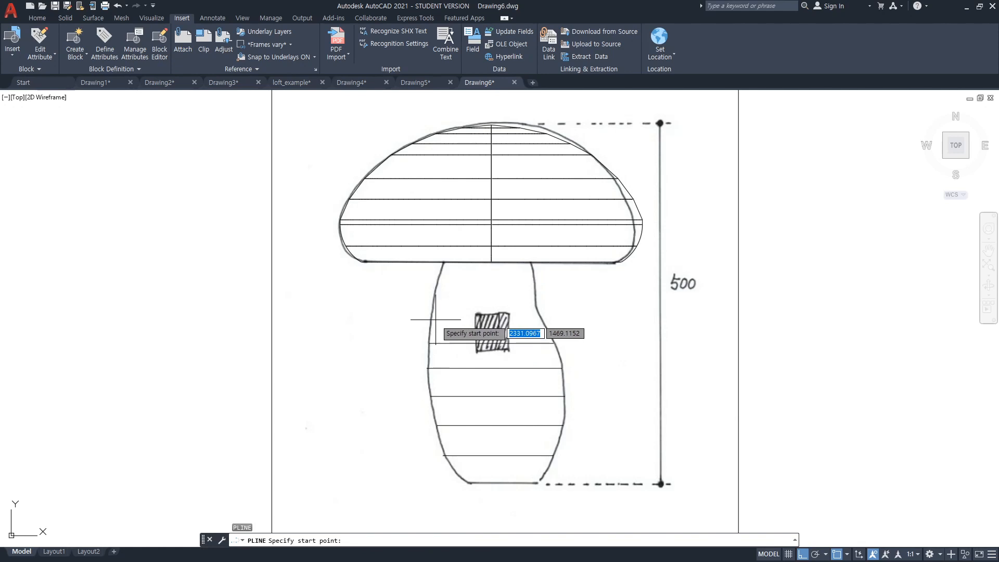
left_click(429, 318)
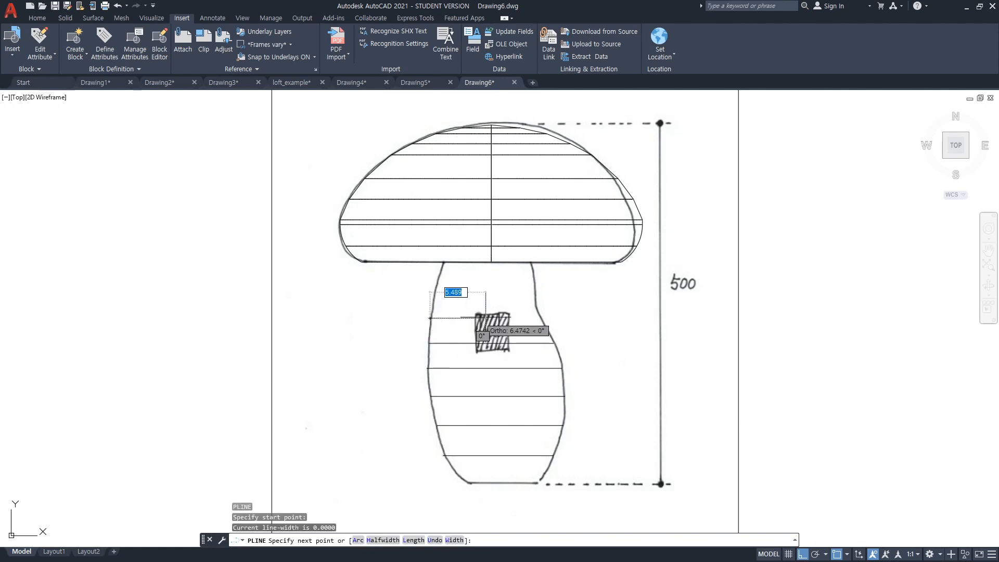
left_click(552, 318)
key("Return")
key("Return")
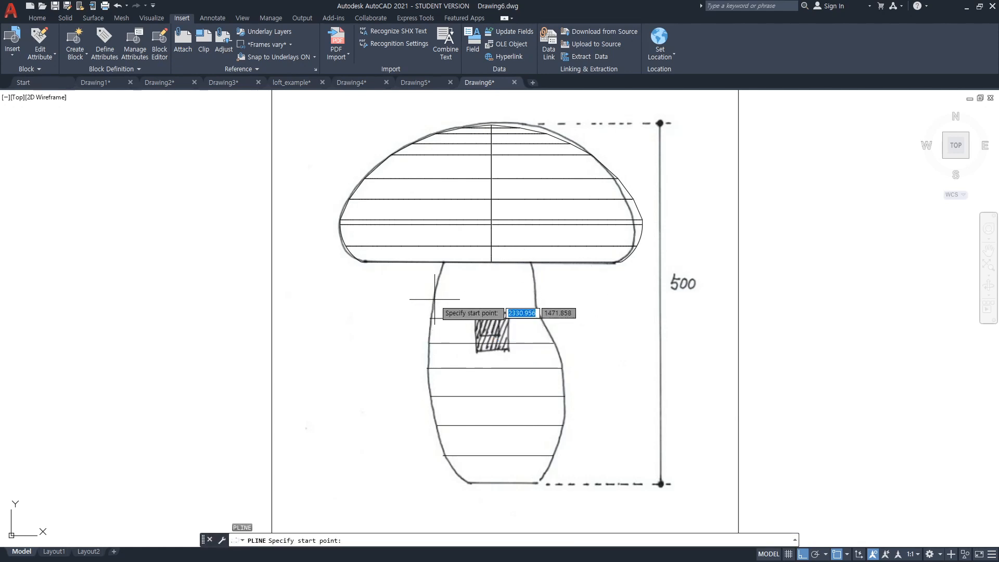
left_click(435, 300)
left_click(536, 298)
key("Return")
Draw two horizontal section polylines across the stem's neck, the upper one about 12 long just beneath the cap
key("Return")
left_click(437, 282)
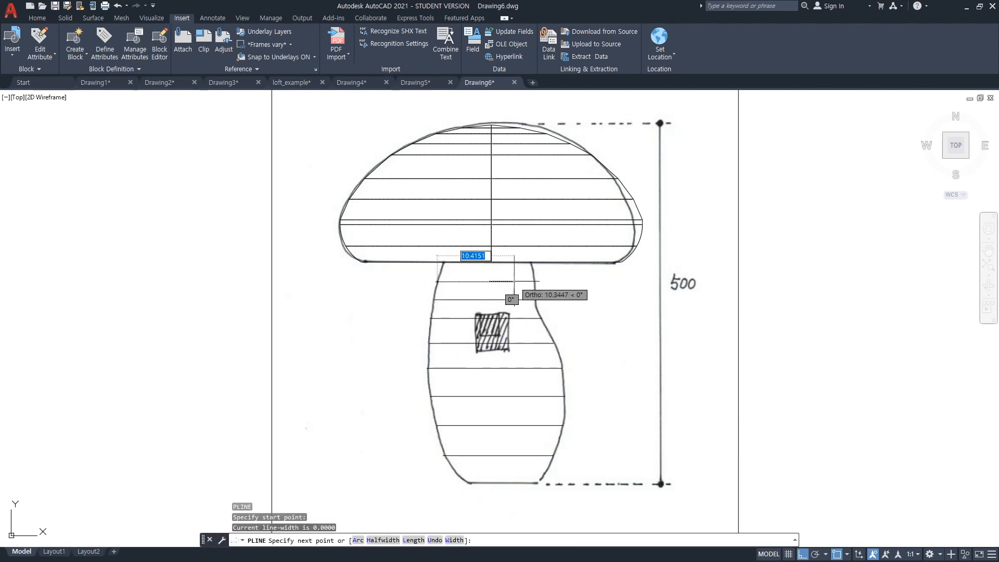
left_click(535, 281)
key("Return")
key("Return")
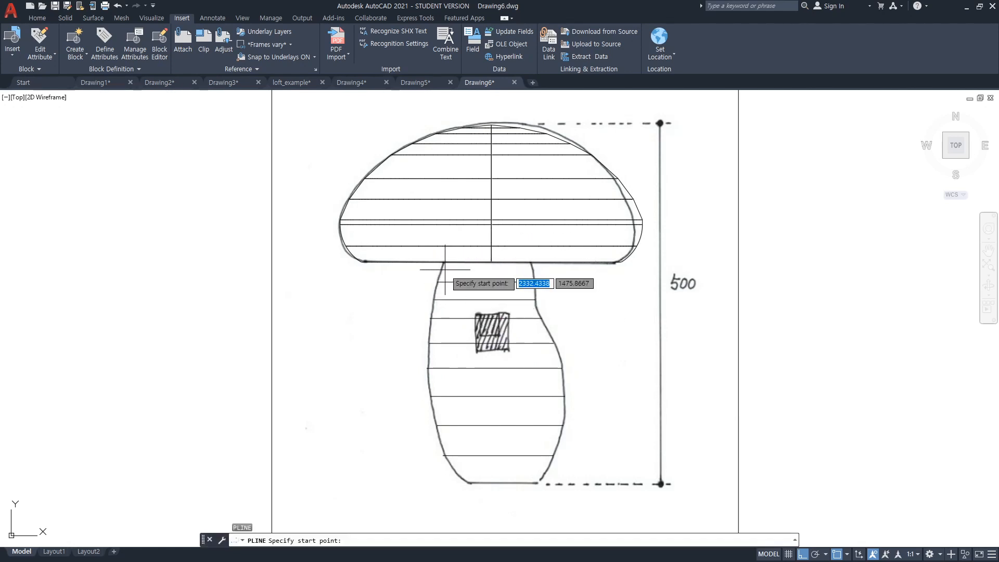
left_click(443, 271)
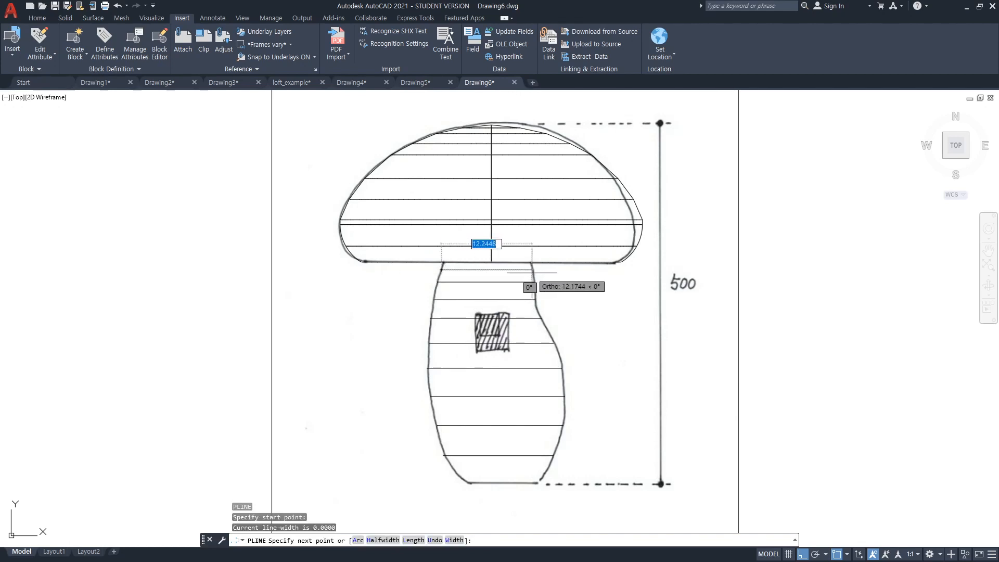
left_click(533, 270)
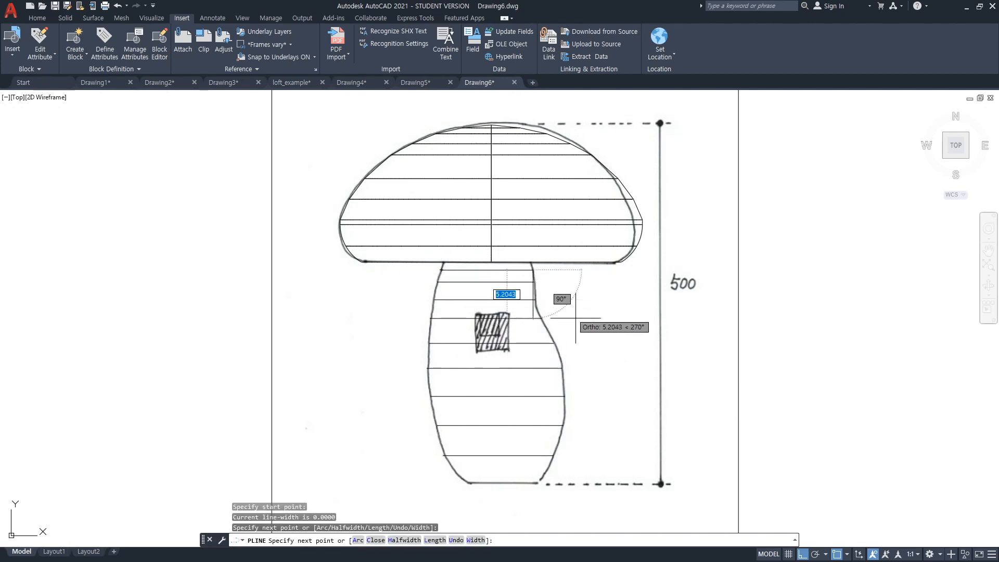
key("Return")
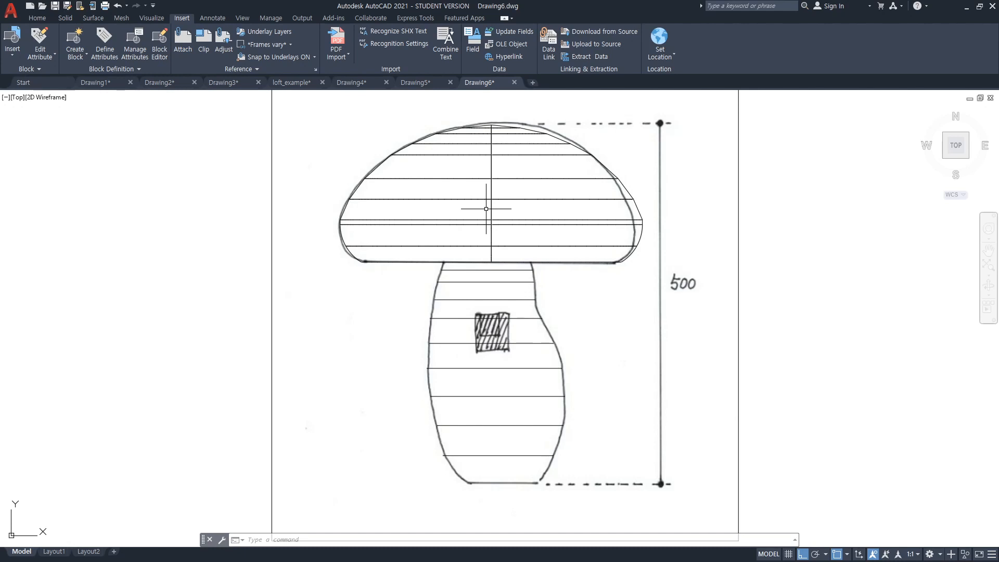
Draw a short horizontal polyline just inside the cap above its base, slightly narrower than the stem's neck
type("pl")
key("Return")
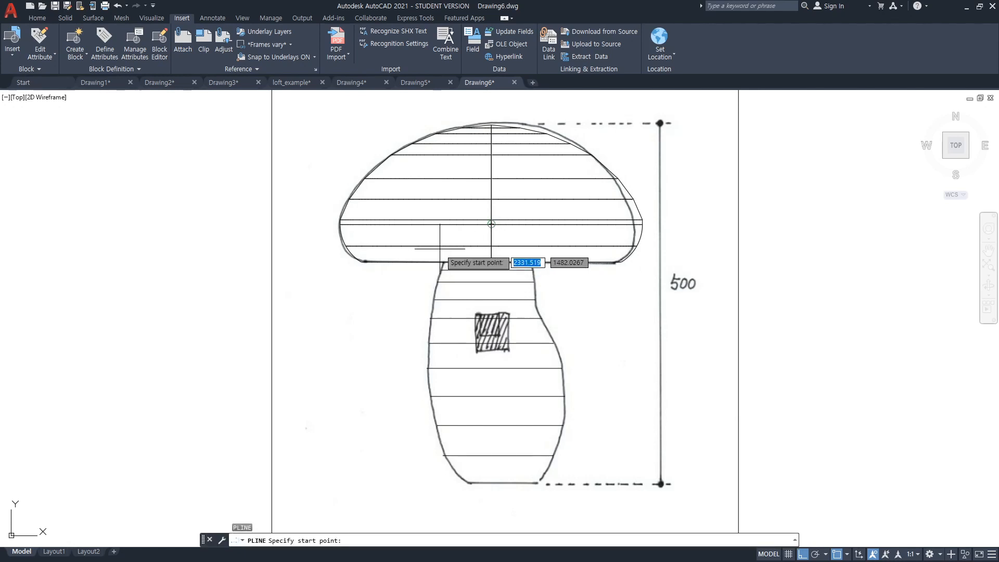
left_click(445, 254)
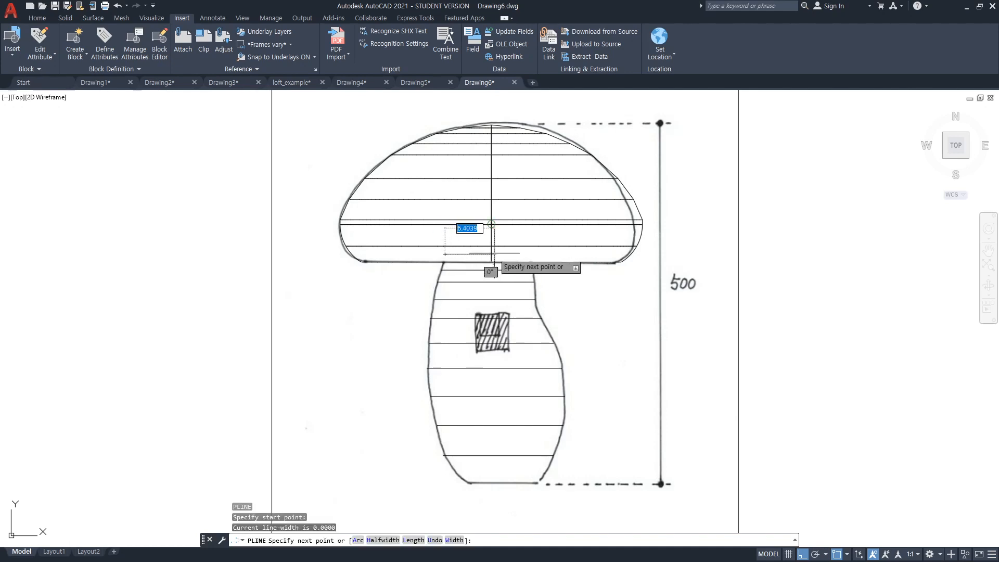
left_click(528, 254)
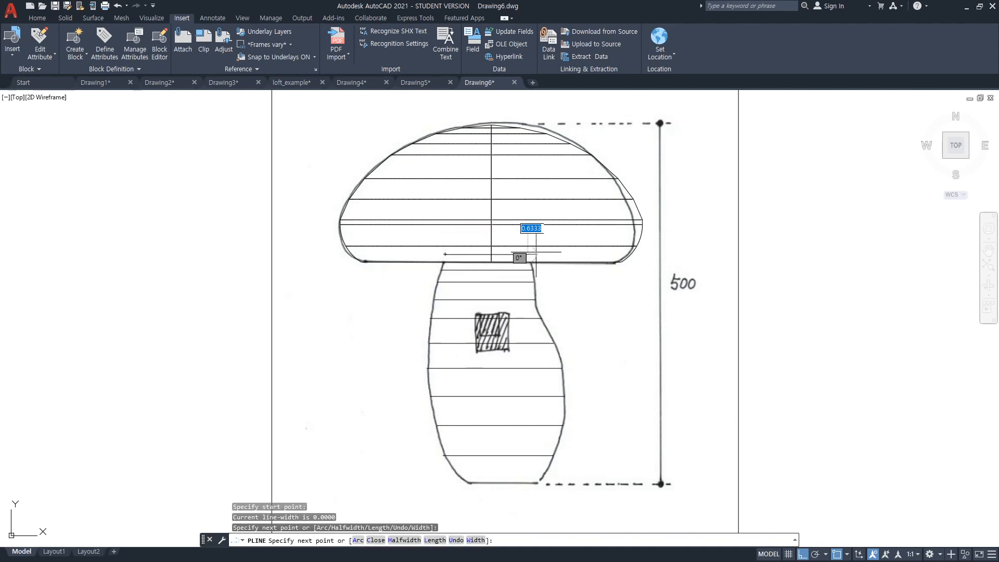
key("Return")
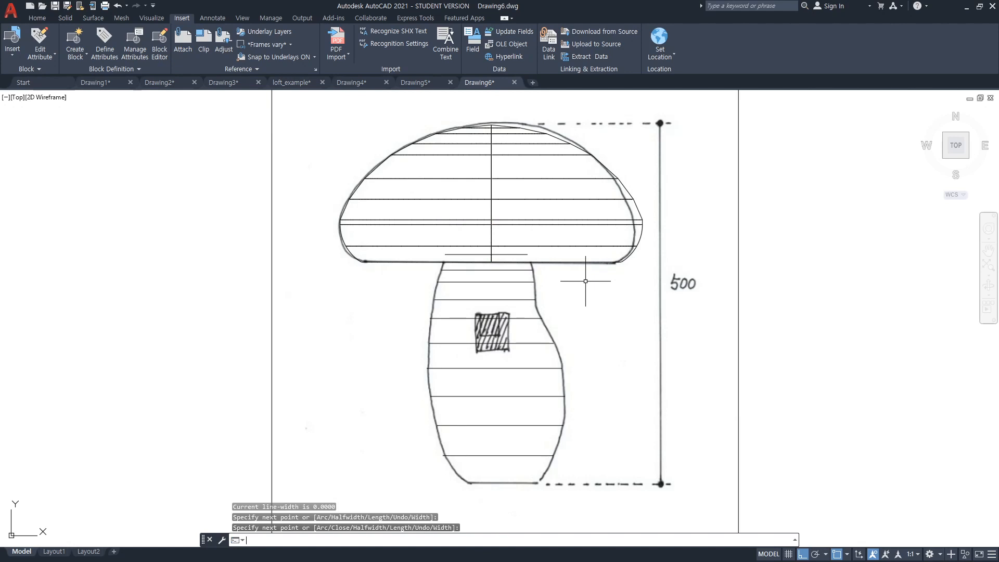
Draw a horizontal section polyline along the stem's base line, spanning the full width of the base
left_click(511, 491)
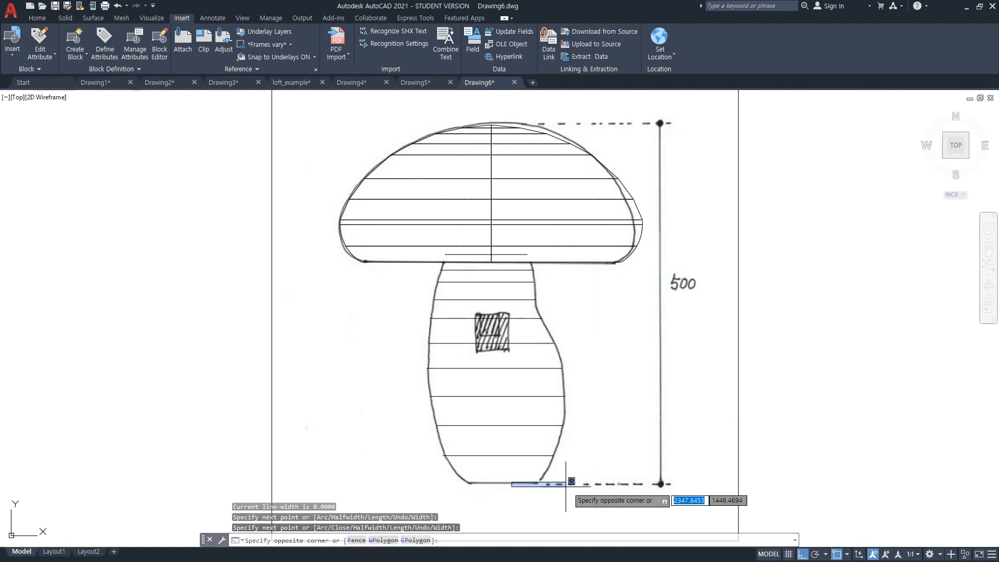
key("Escape")
type("pl")
key("Return")
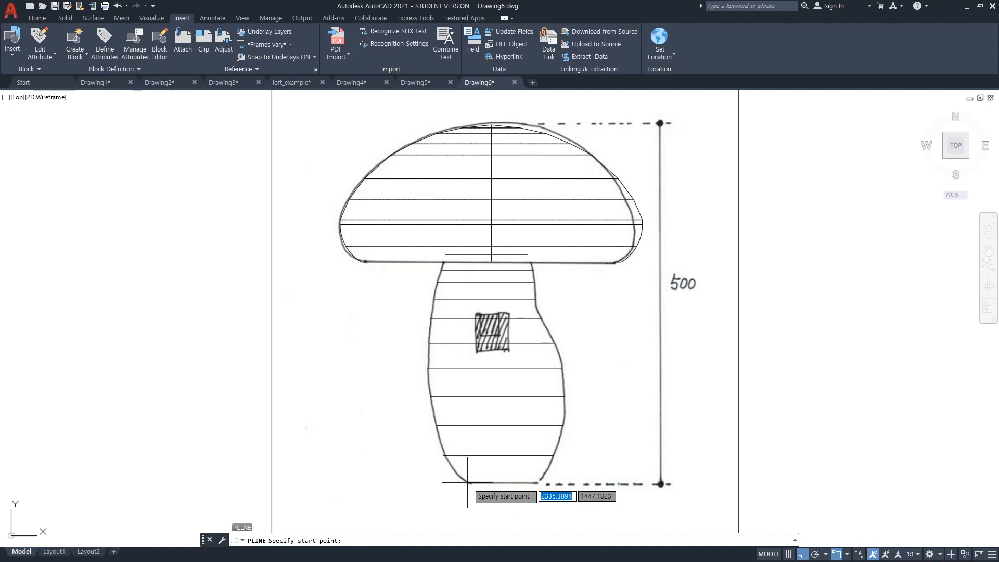
left_click(467, 482)
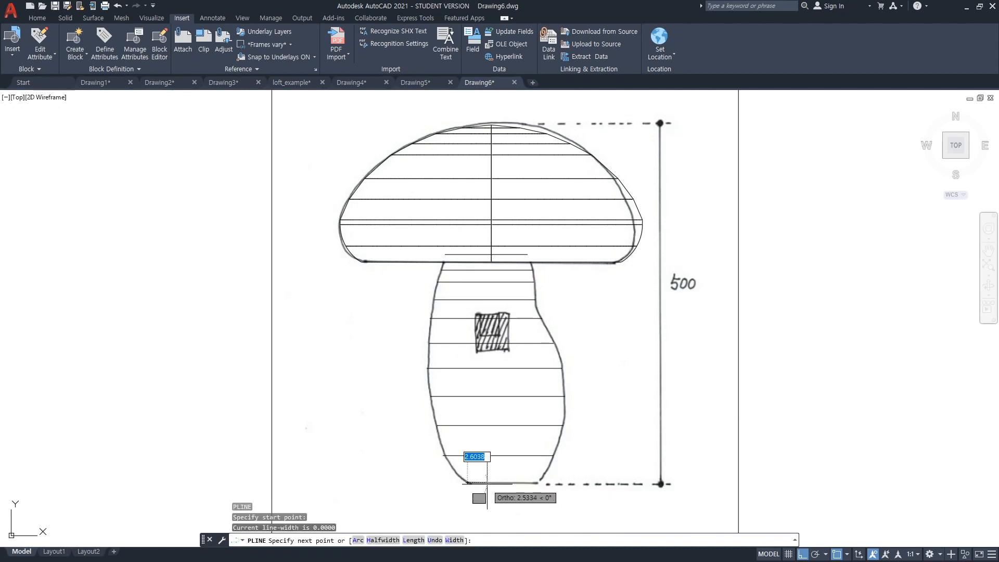
left_click(537, 482)
key("Return")
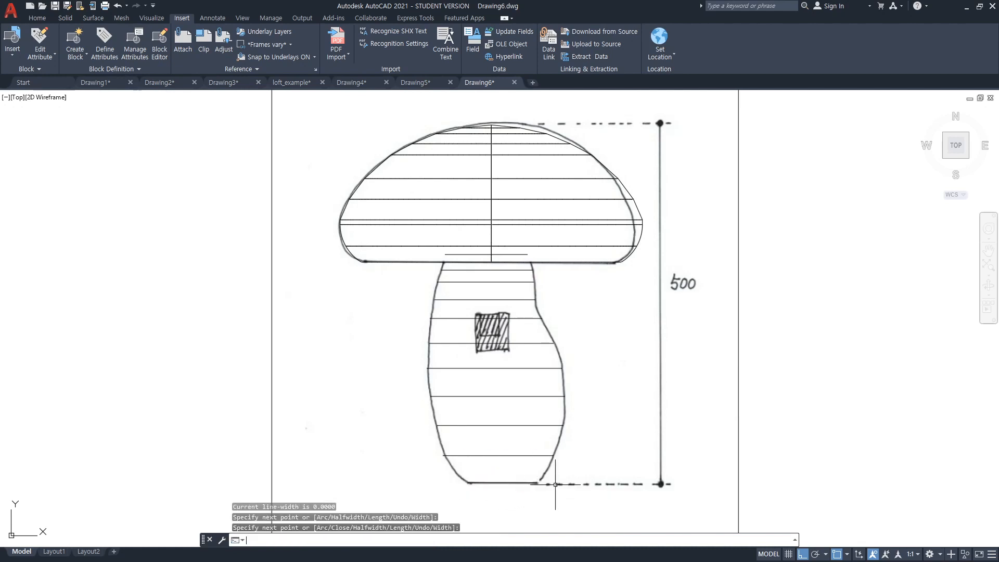
Delete the mushroom reference image
left_click(518, 482)
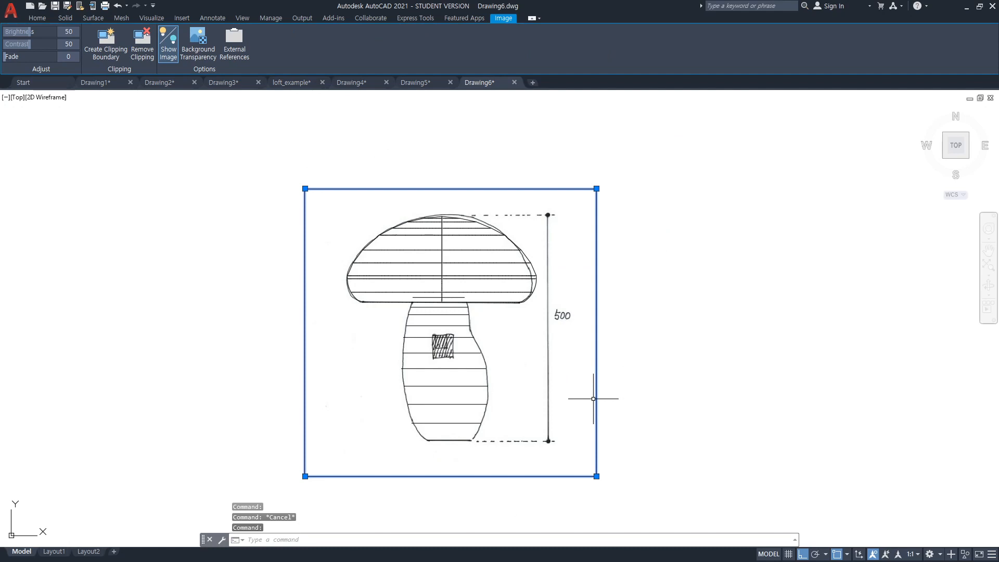
key("Delete")
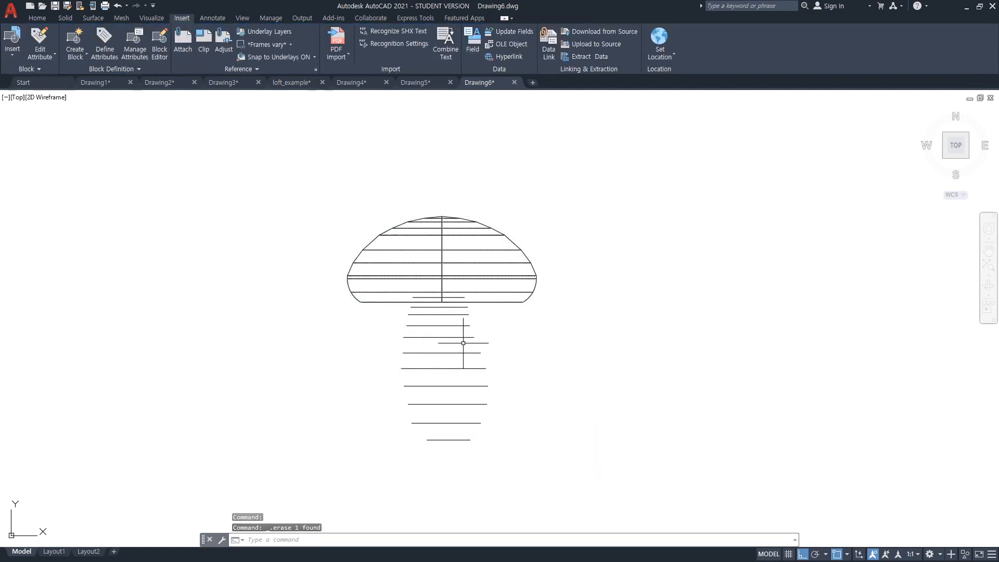
Rotate the cap and all stem section lines 90 degrees in 3D about the stem's base line
type("orbit")
key("Return")
left_click_drag(462, 341, 498, 402)
key("Escape")
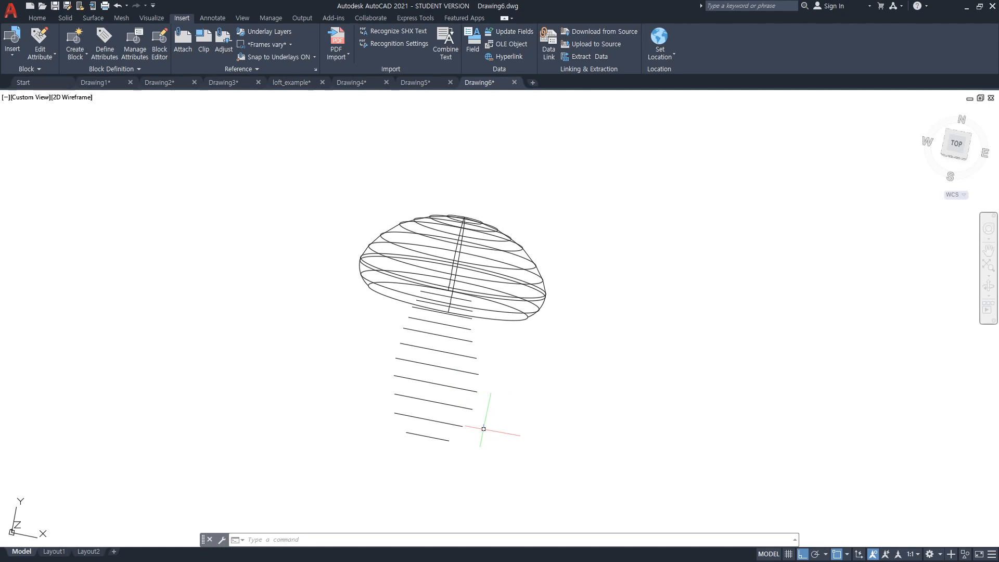
key("Escape")
type("rotate3D")
key("Return")
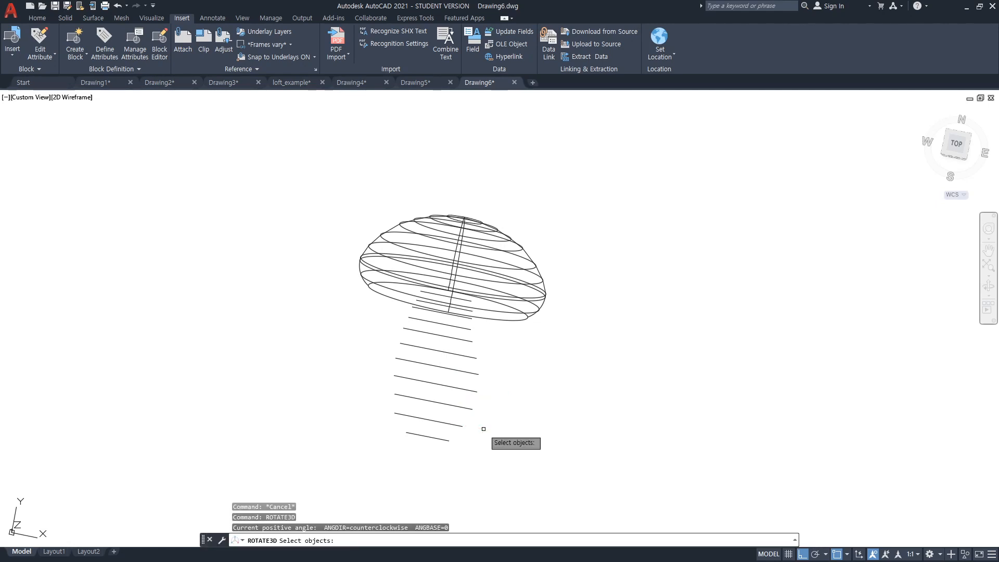
left_click(234, 159)
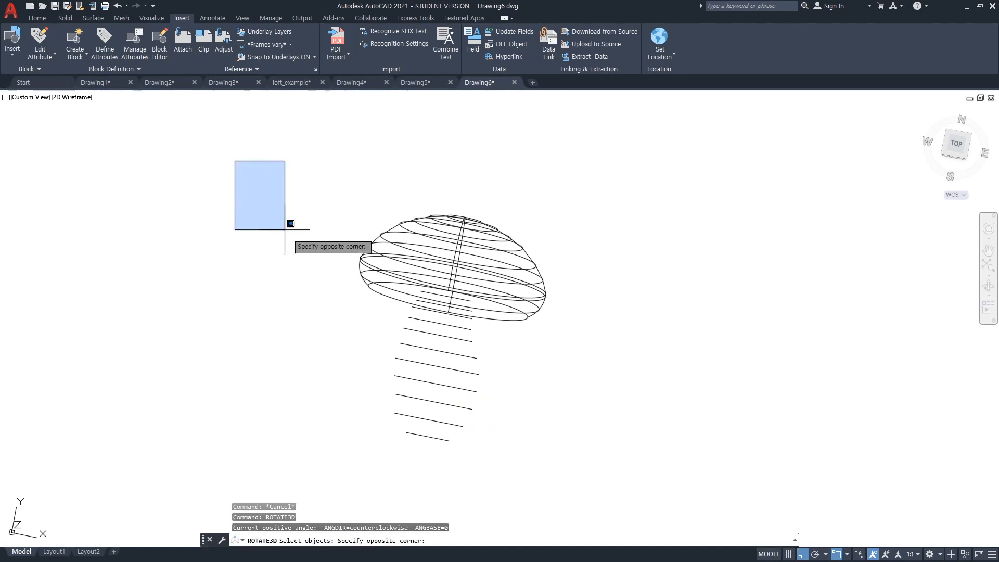
left_click(661, 486)
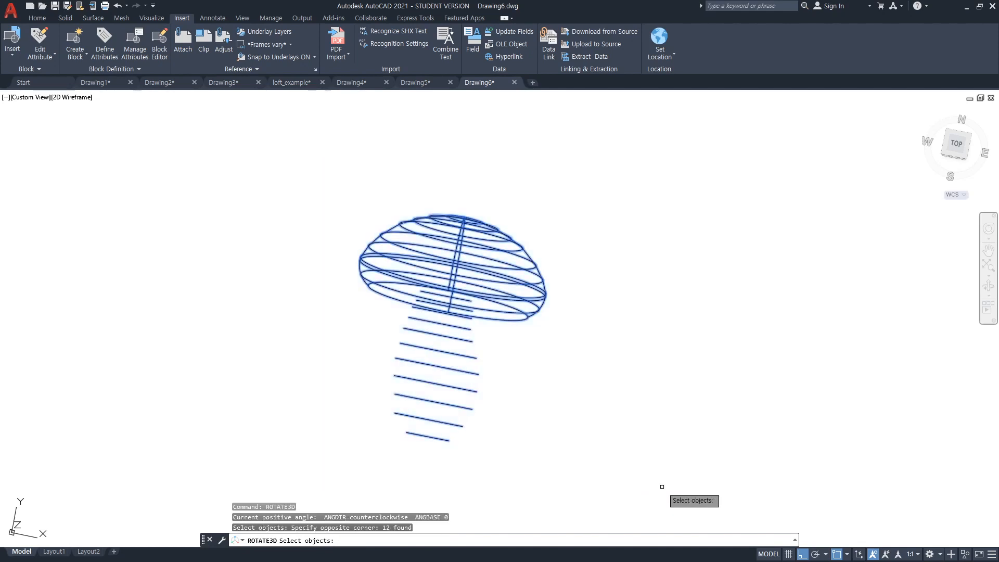
key("Return")
type("2p\\")
key("Return")
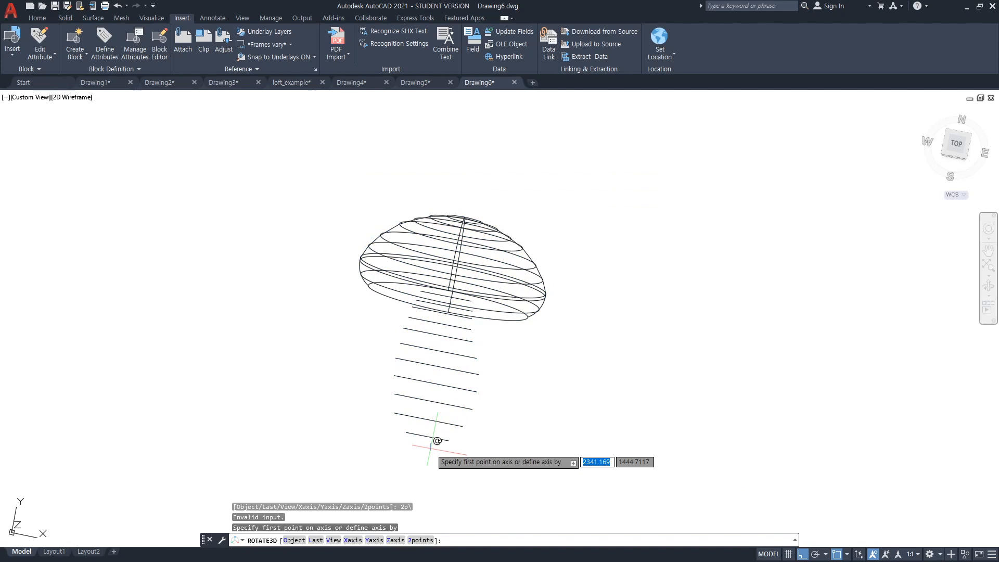
left_click(406, 431)
left_click(450, 440)
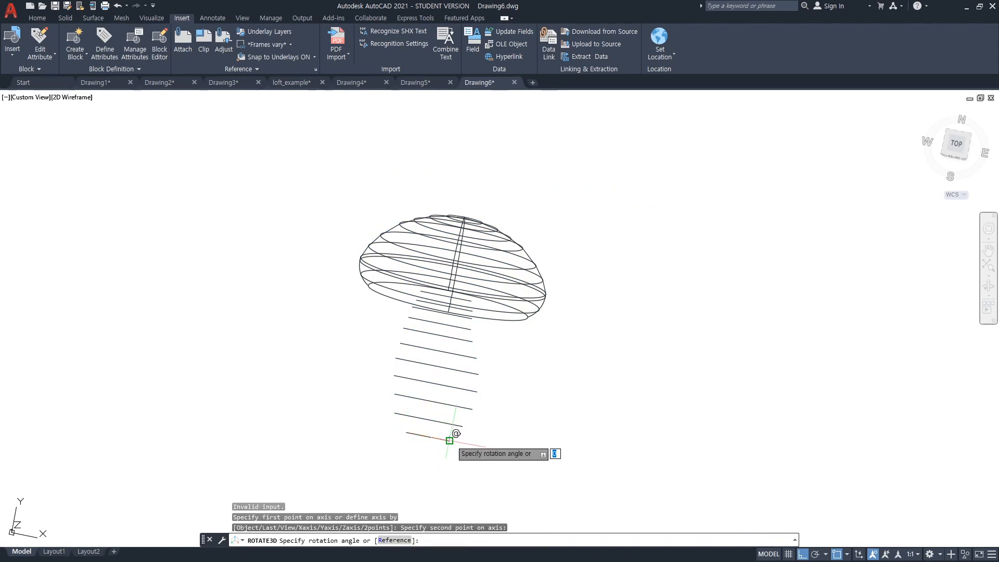
type("90")
key("Return")
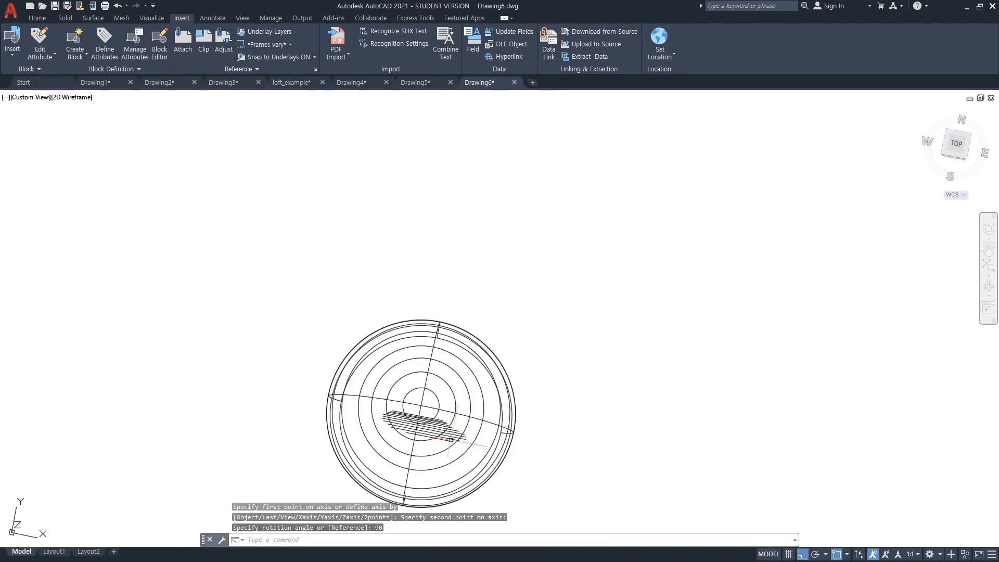
Inspect the upright cap and the stem's section lines in a near-front 3D view
scroll(597, 422, "down", 3)
middle_click_drag(563, 457, 561, 357)
type("orbit")
key("Return")
left_click_drag(560, 363, 530, 298)
scroll(528, 307, "up", 4)
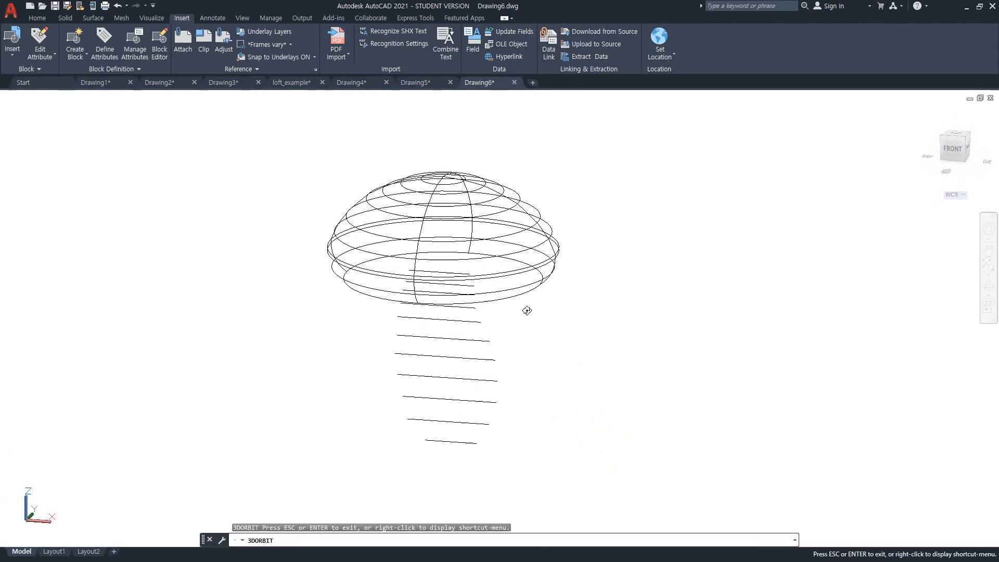
scroll(527, 316, "down", 1)
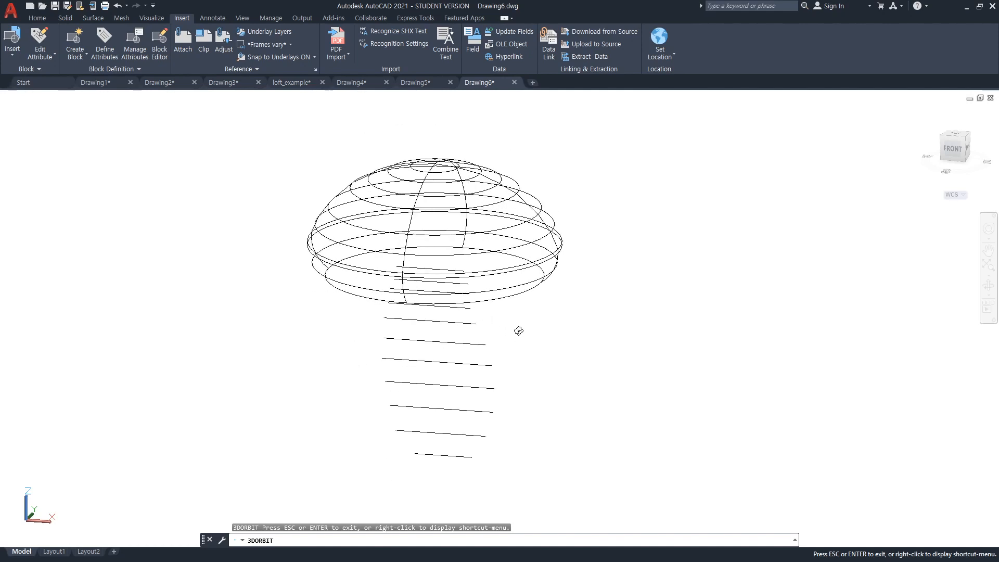
key("Escape")
left_click(476, 343)
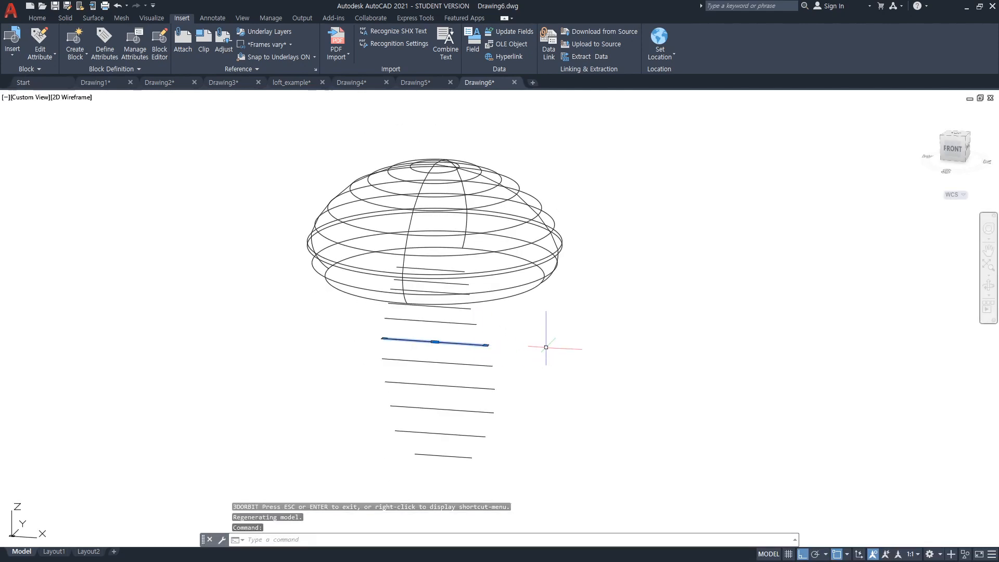
key("Escape")
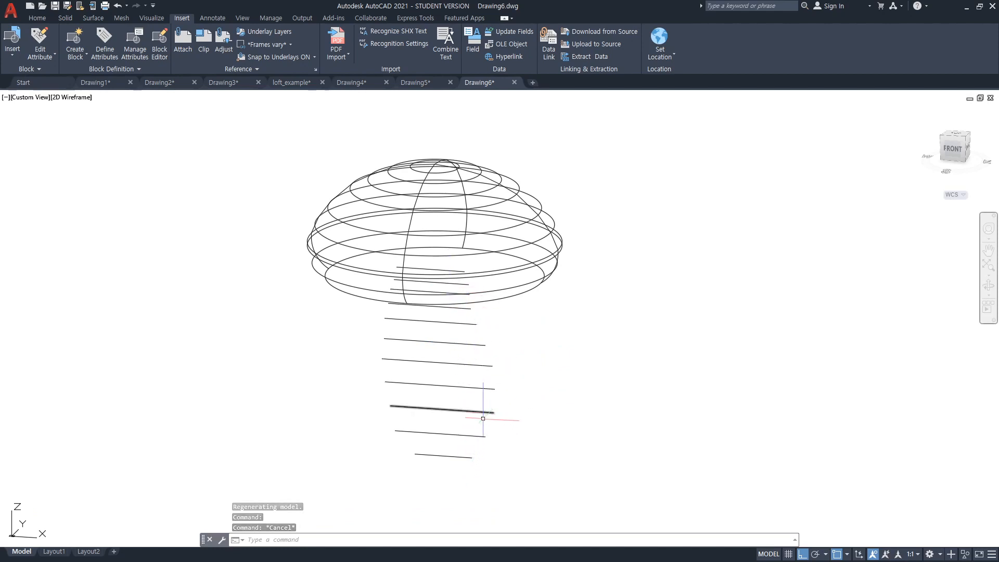
scroll(478, 414, "up", 2)
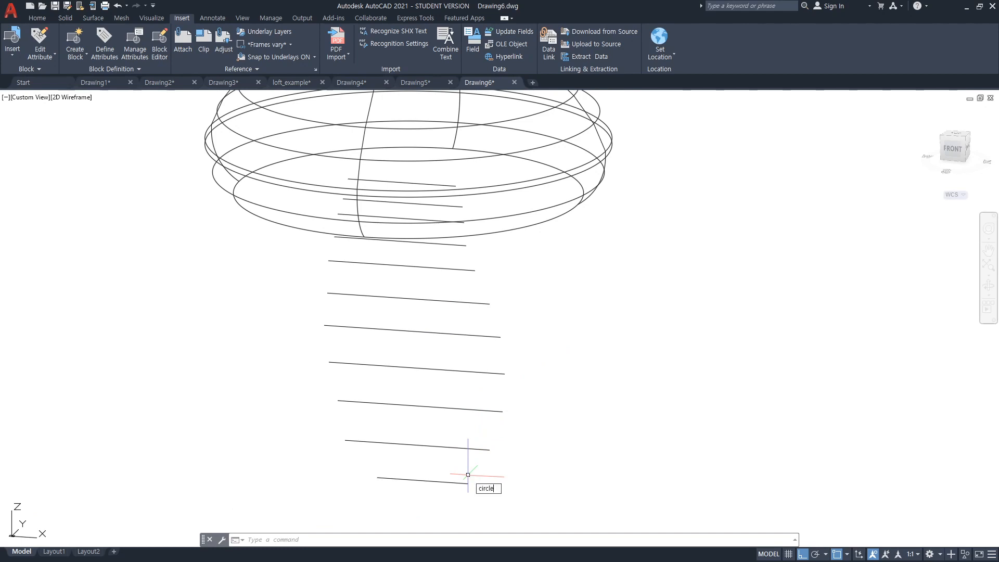
key("Return")
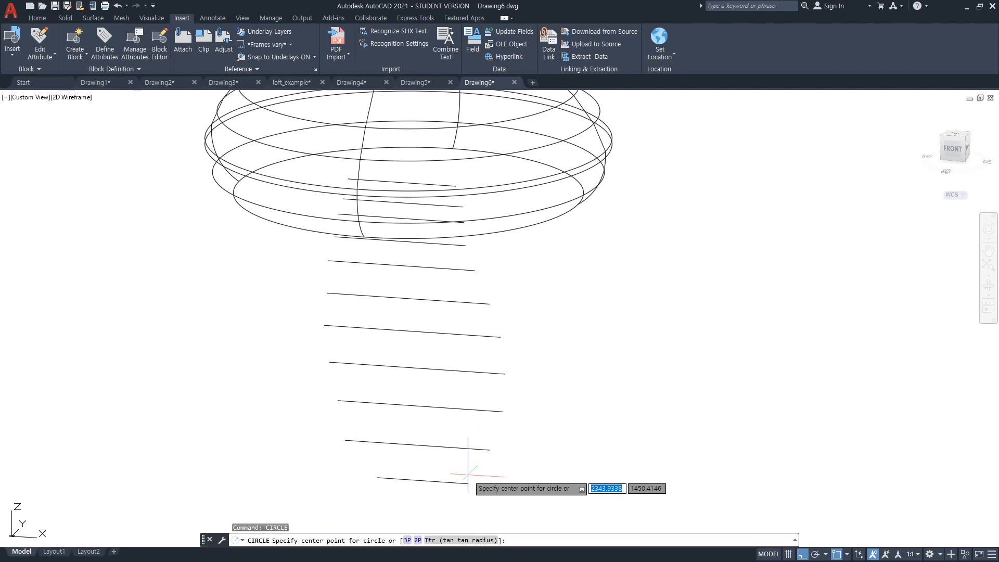
left_click(377, 477)
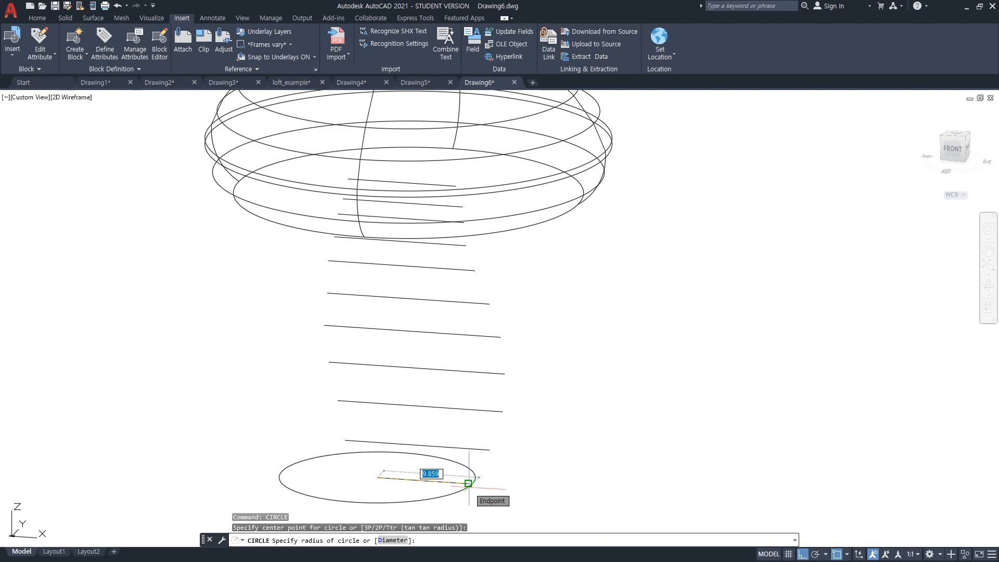
key("Escape")
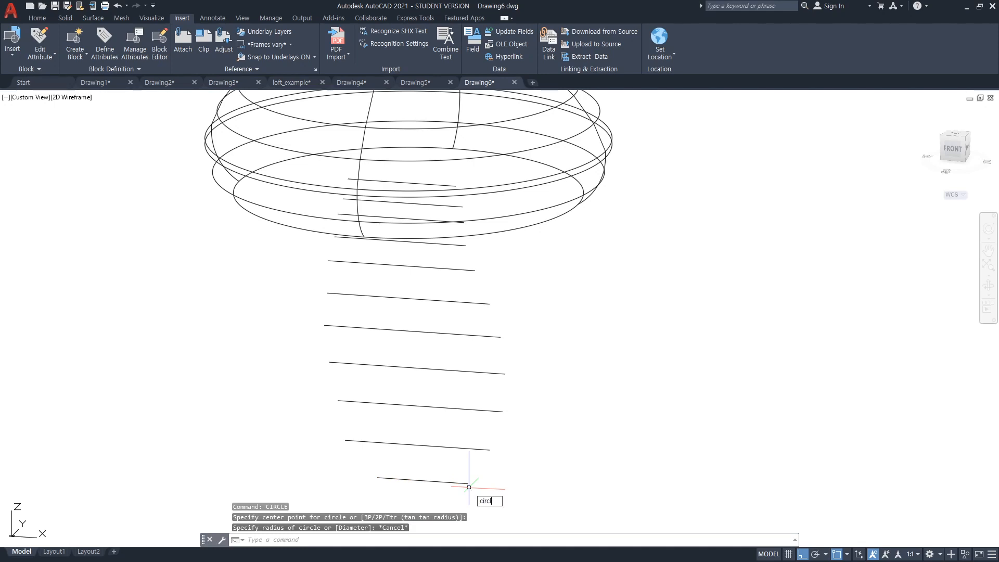
Draw a two-point (2P) circle using the ends of the stem's base line as its diameter
key("Return")
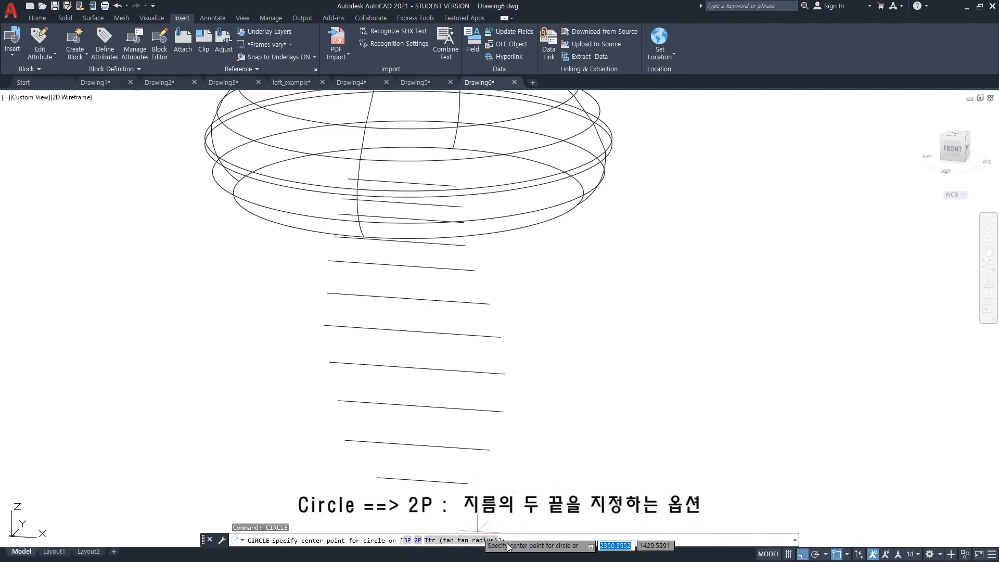
left_click(418, 541)
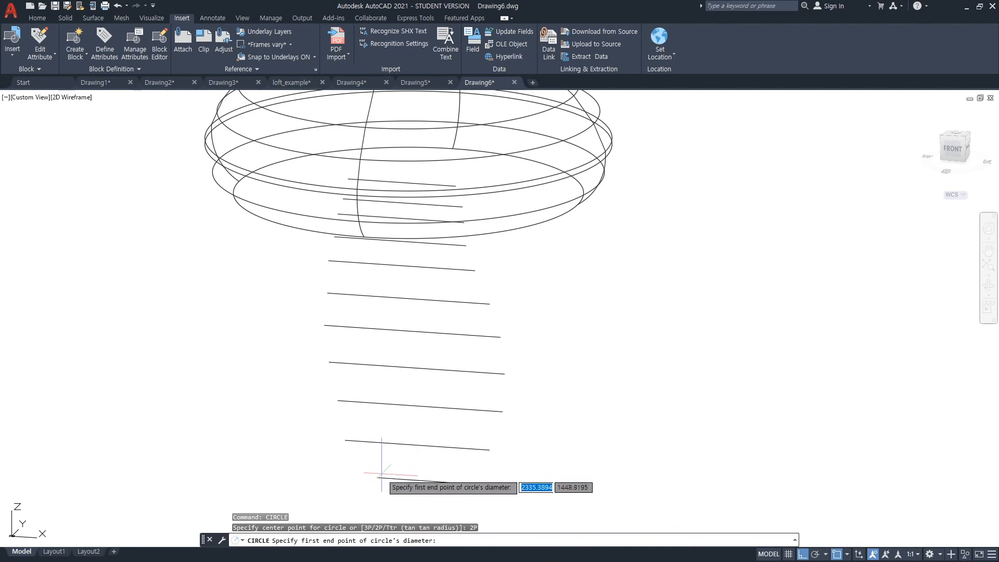
left_click(378, 477)
left_click(468, 483)
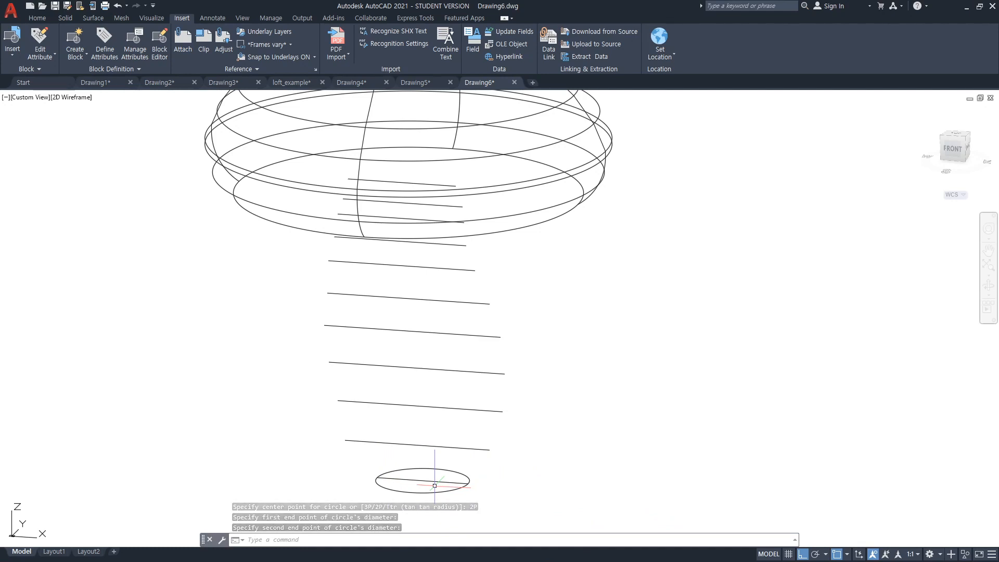
Draw a 2P circle between the endpoints of the second section line up from the stem's base
type("ci")
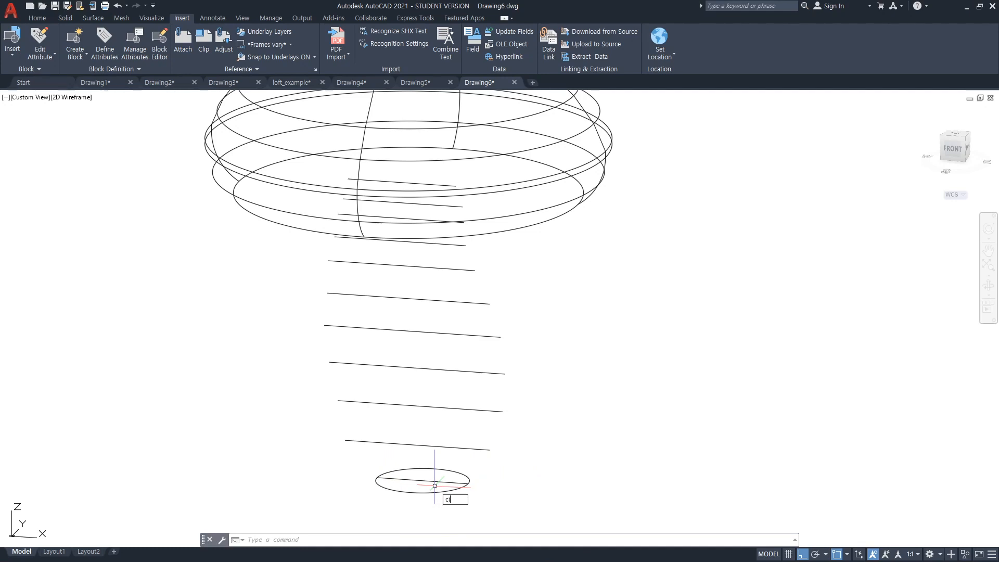
key("Return")
type("2p")
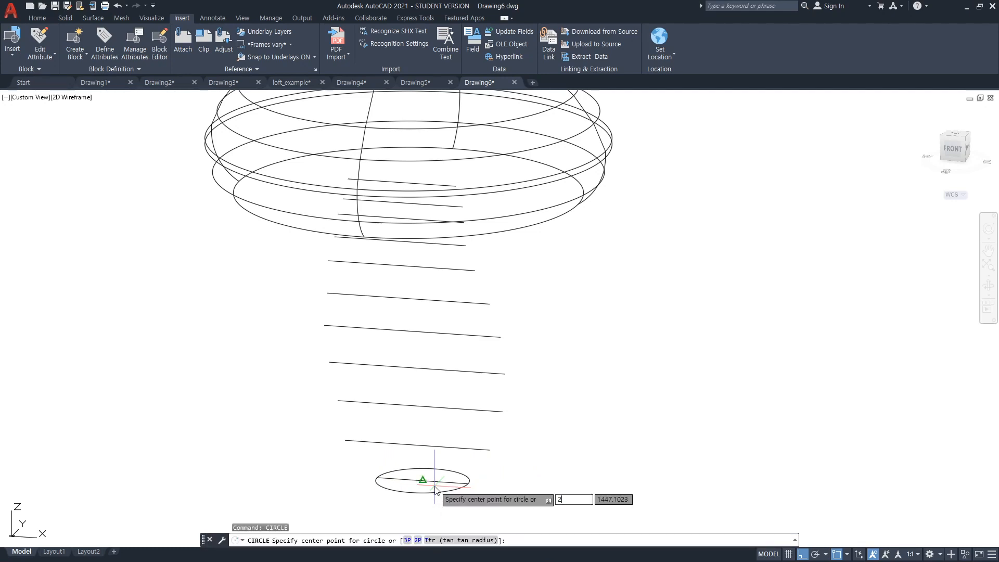
key("Return")
left_click(345, 440)
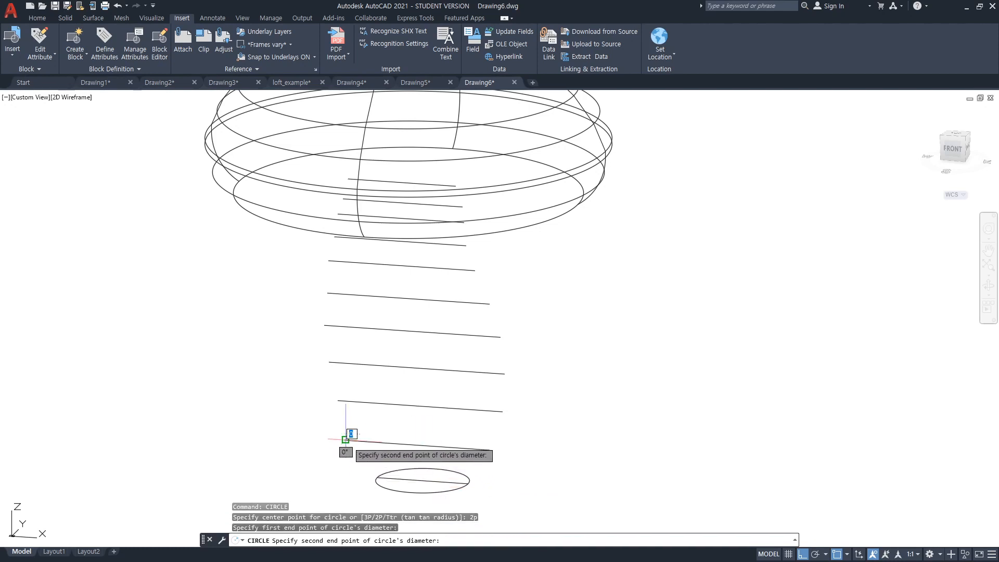
left_click(489, 449)
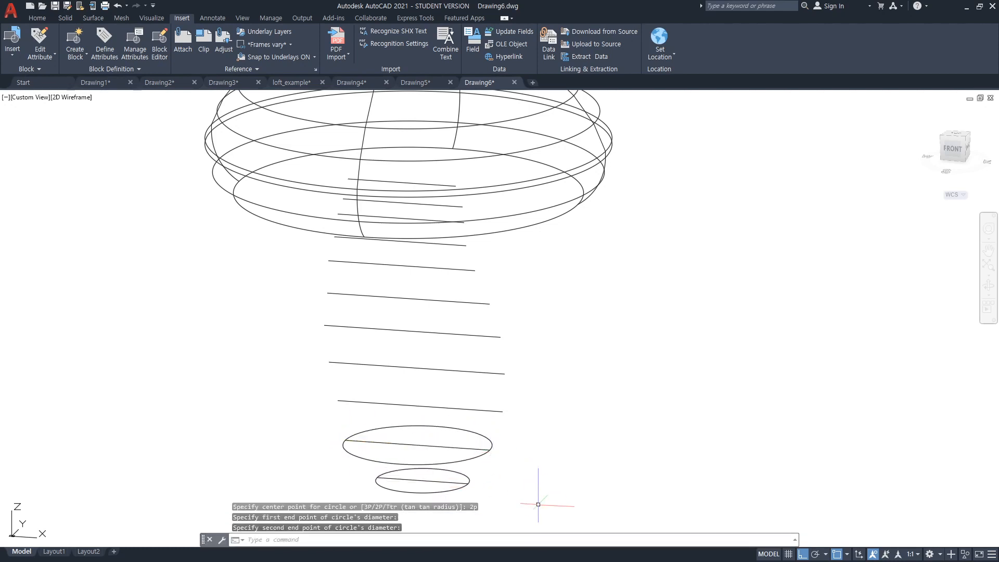
Try drawing 2P circles across the third and fourth section lines from the stem's base
key("Return")
type("2p")
key("Return")
left_click(338, 401)
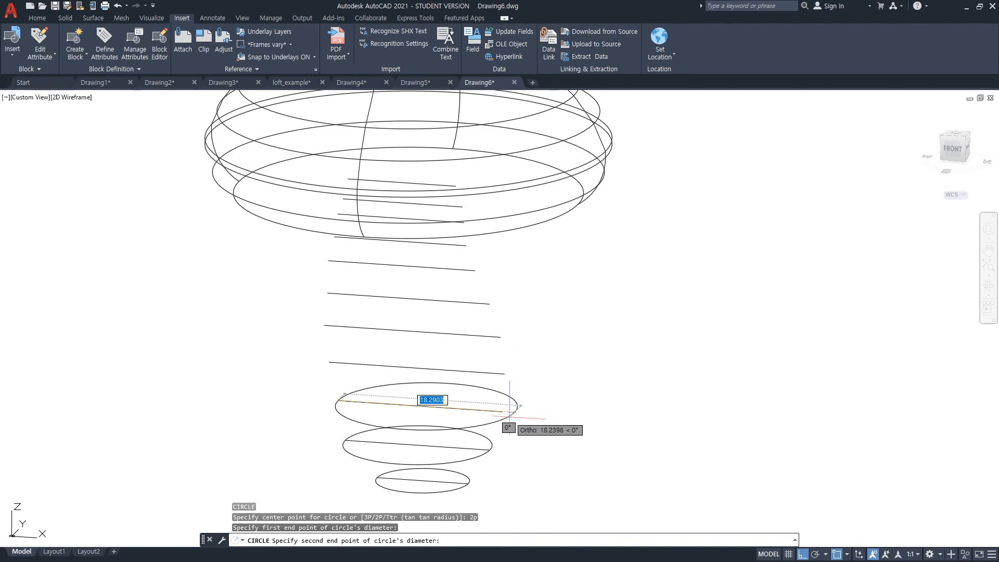
left_click(501, 410)
key("Return")
type("2p")
key("Return")
left_click(329, 363)
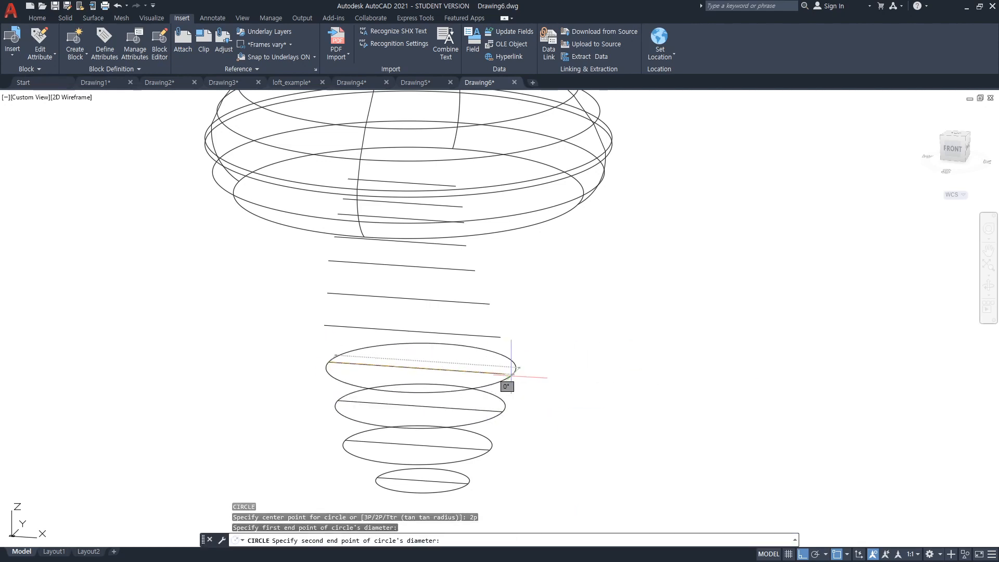
left_click(508, 374)
Undo the last two circles
type("u")
key("Return")
type("u")
key("Return")
key("Return")
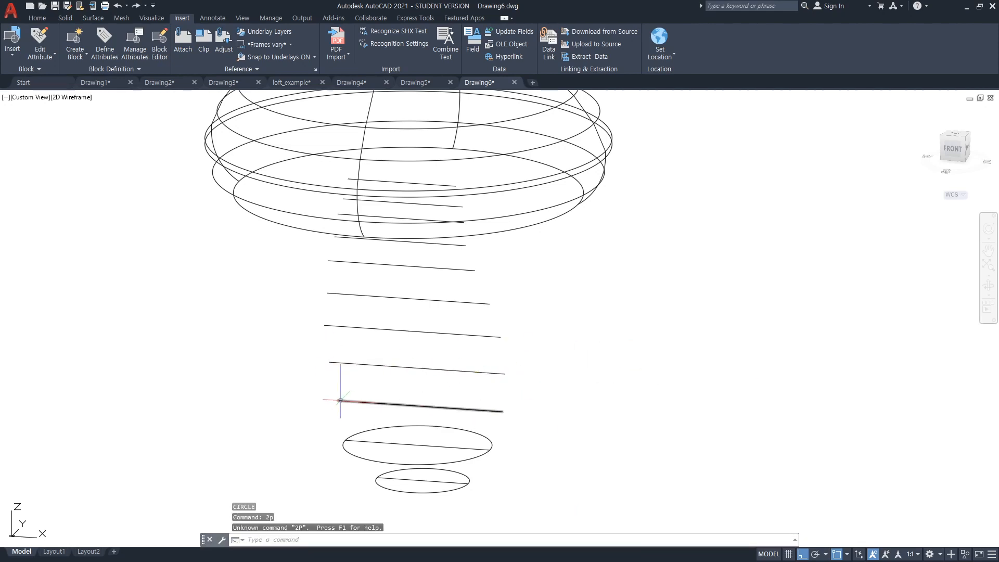
key("Escape")
Draw a 2P circle between the endpoints of the third section line from the stem's base
type("ci")
key("Return")
type("2p")
key("Return")
left_click(338, 400)
left_click(504, 411)
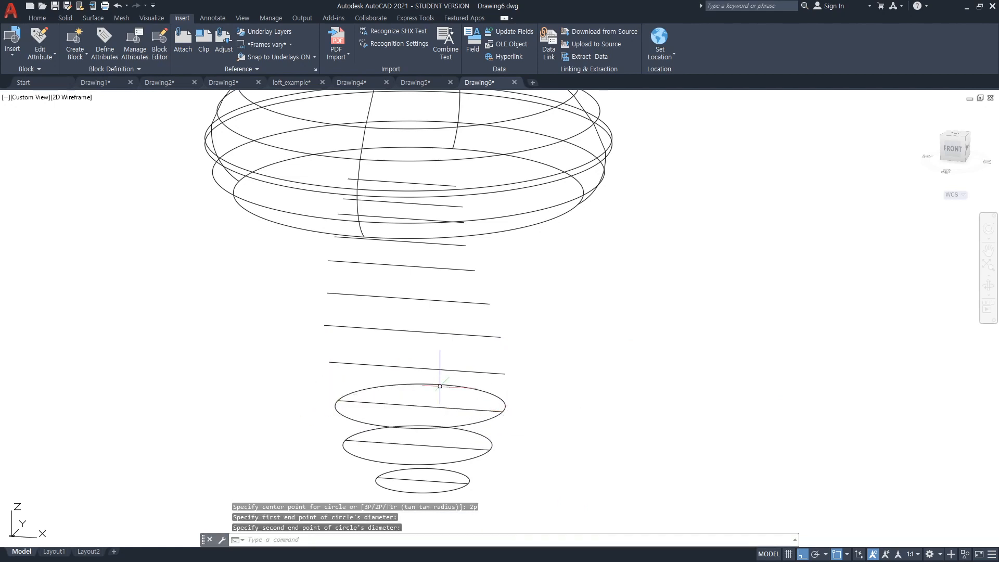
Draw 2P circles with the fourth and fifth section lines from the stem's base as their diameters
key("Return")
type("2p")
key("Return")
left_click(329, 362)
left_click(511, 373)
key("Return")
type("2p")
key("Return")
left_click(326, 325)
left_click(501, 336)
Draw 2P circles with the sixth and seventh section lines from the stem's base as their diameters
key("Return")
type("2p")
key("Return")
left_click(329, 261)
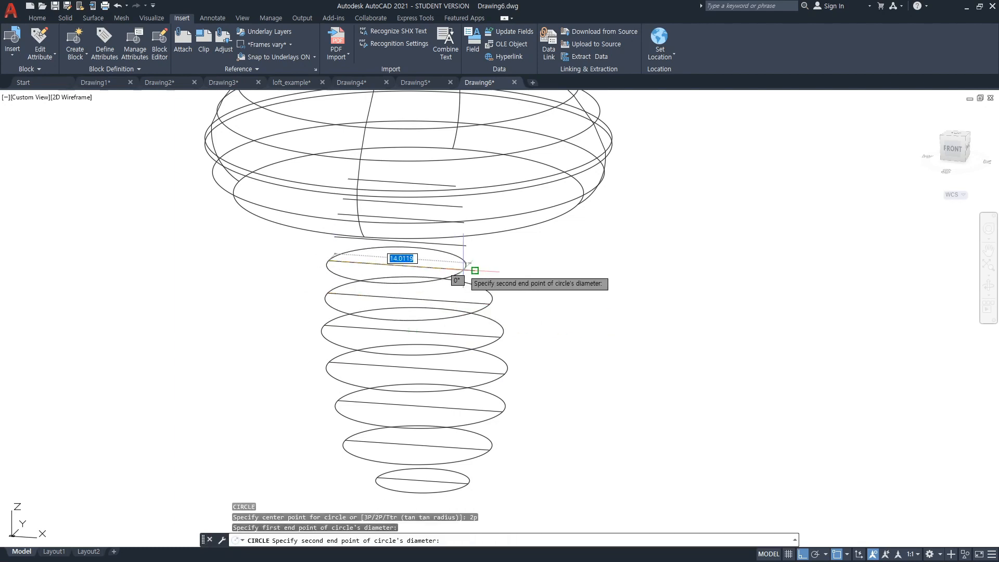
left_click(474, 270)
Draw a 2P circle between the endpoints of the eighth section line from the stem's base
scroll(425, 258, "up", 5)
middle_click_drag(397, 239, 440, 314)
key("Return")
type("2p")
key("Return")
left_click(101, 249)
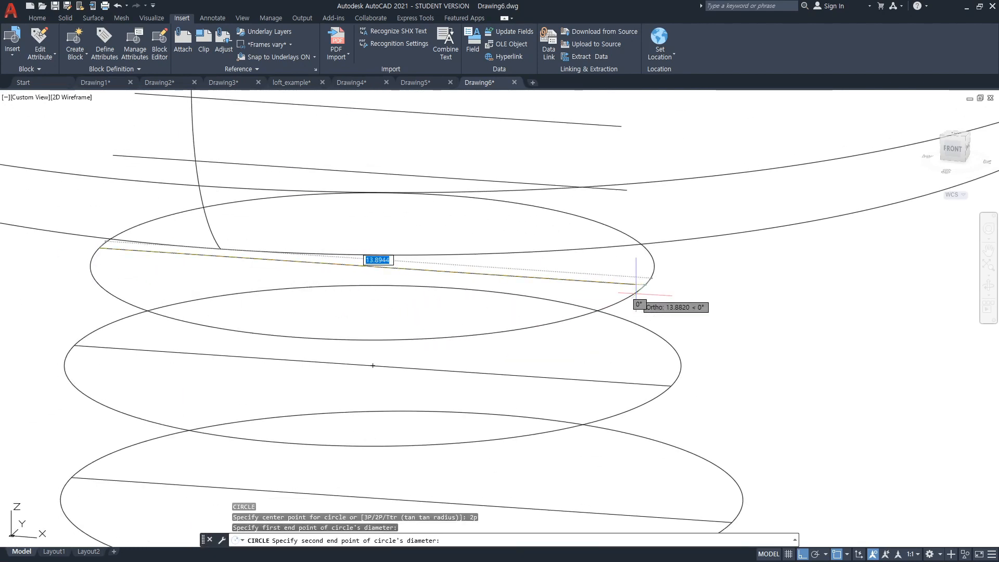
left_click(635, 286)
Draw a 2P circle between the endpoints of the ninth section line from the stem's base
middle_click_drag(579, 253, 613, 359)
key("Return")
type("2p")
key("Return")
left_click(148, 260)
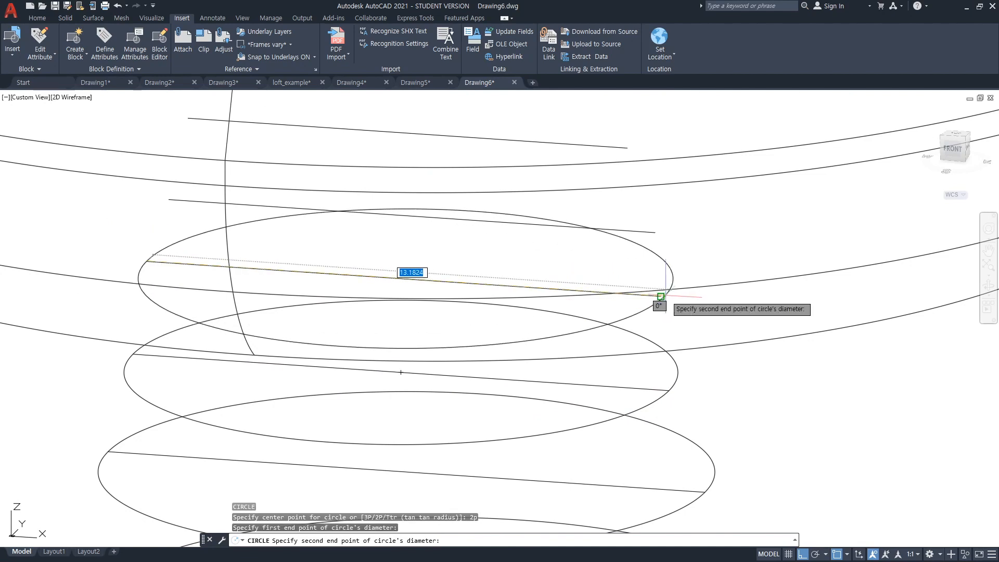
left_click(659, 306)
Draw a 2P circle with the tenth section line from the stem's base as its diameter
middle_click_drag(596, 279, 627, 367)
key("Return")
type("2p")
key("Return")
key("Return")
type("2p")
key("Return")
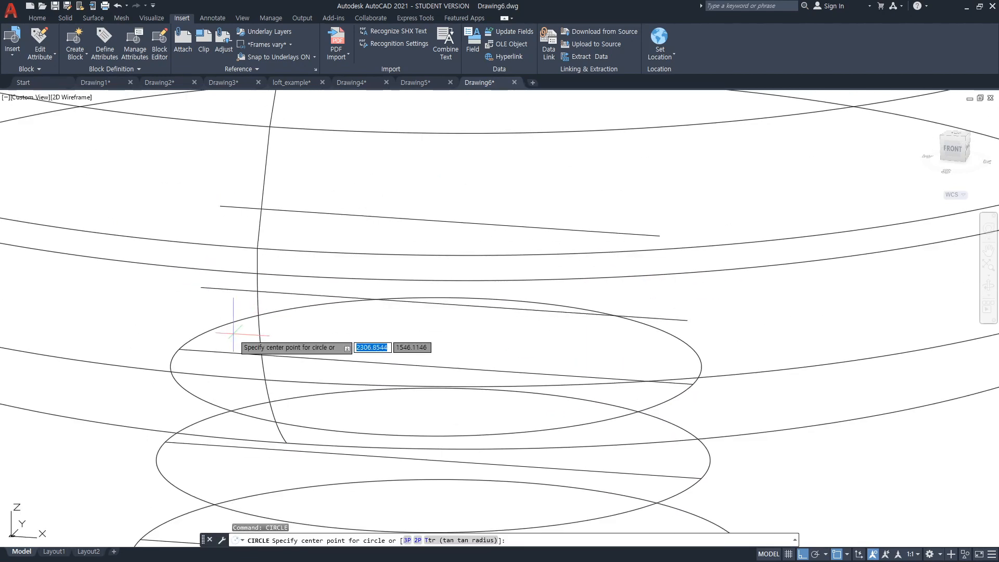
left_click(201, 287)
left_click(687, 319)
Draw a 2P circle between the endpoints of the stem's topmost section line
key("Return")
type("2p")
key("Return")
left_click(221, 206)
left_click(603, 245)
scroll(520, 333, "down", 6)
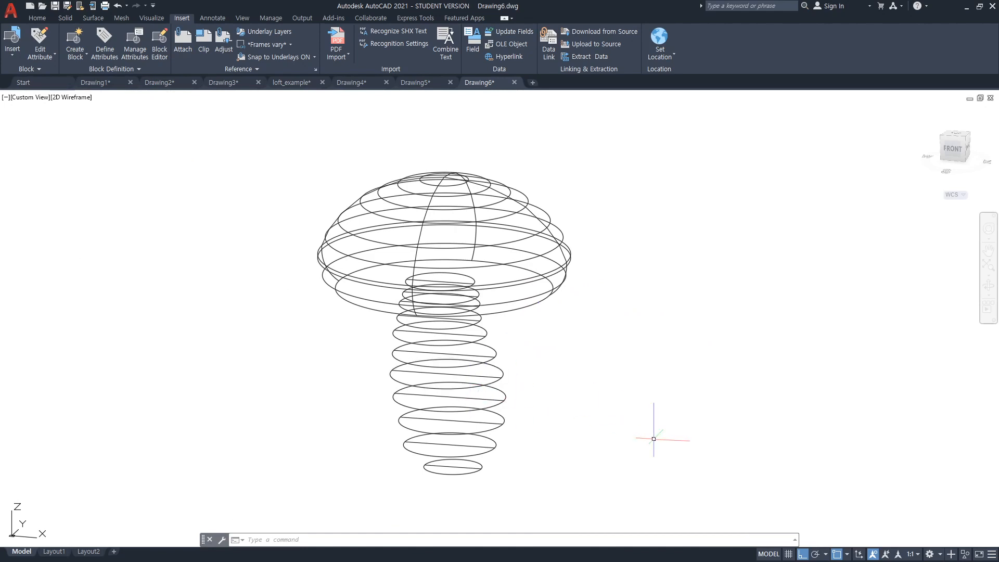
Loft the stem through its eleven circles in order from the base to the top, using the Cross sections only option
key("Escape")
type("orbit")
key("Return")
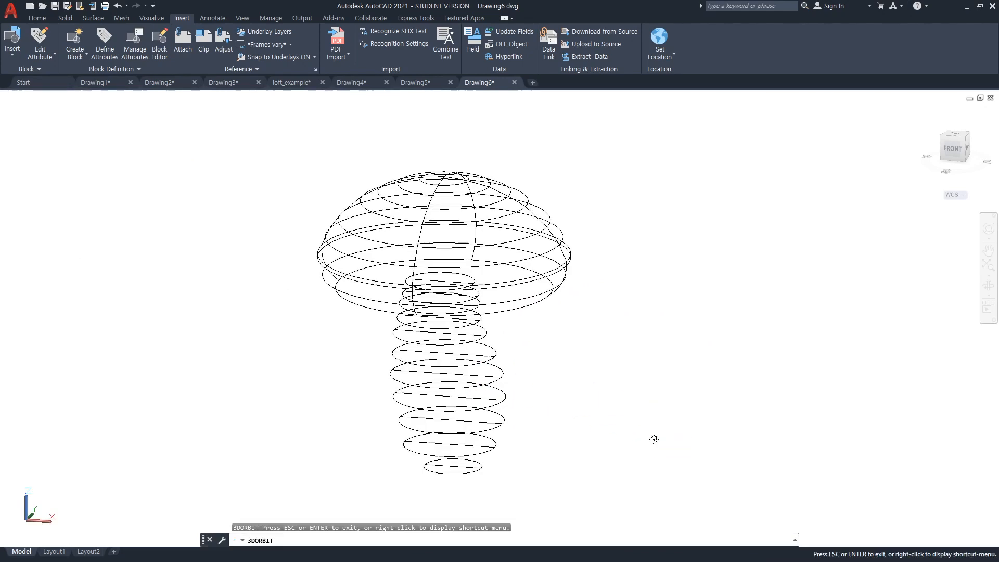
left_click_drag(733, 402, 590, 317)
left_click_drag(591, 317, 614, 330)
type("lof")
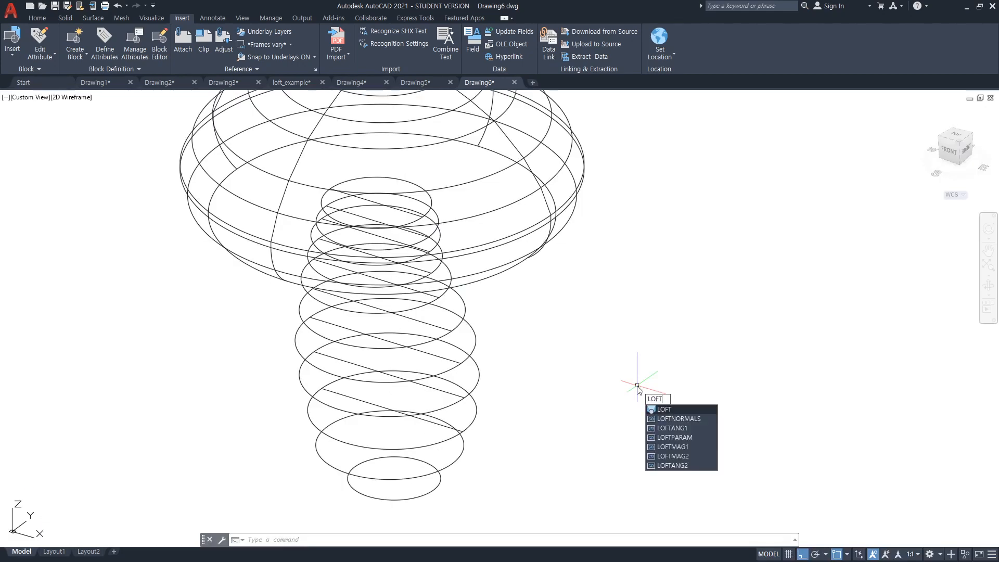
key("Return")
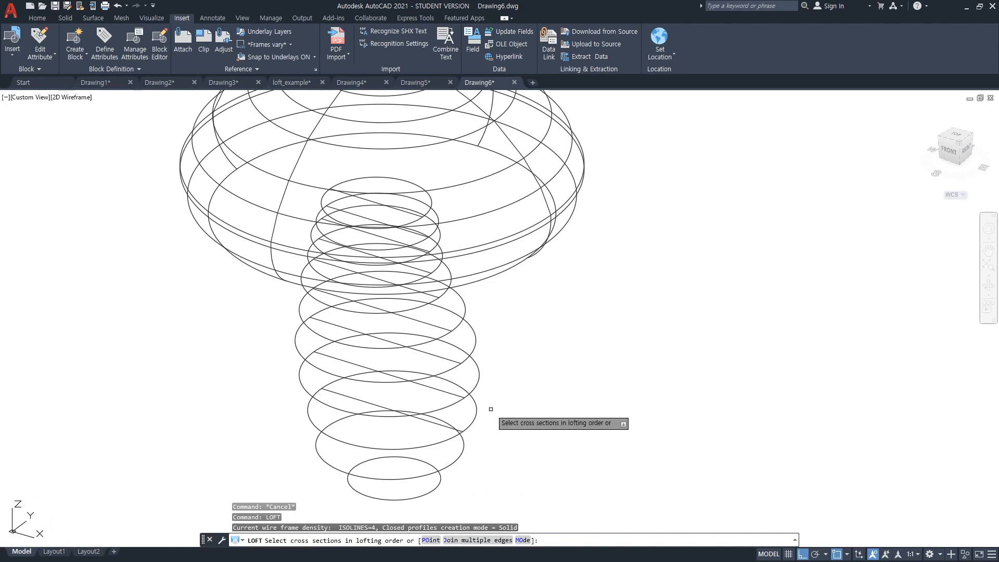
left_click(440, 479)
left_click(451, 462)
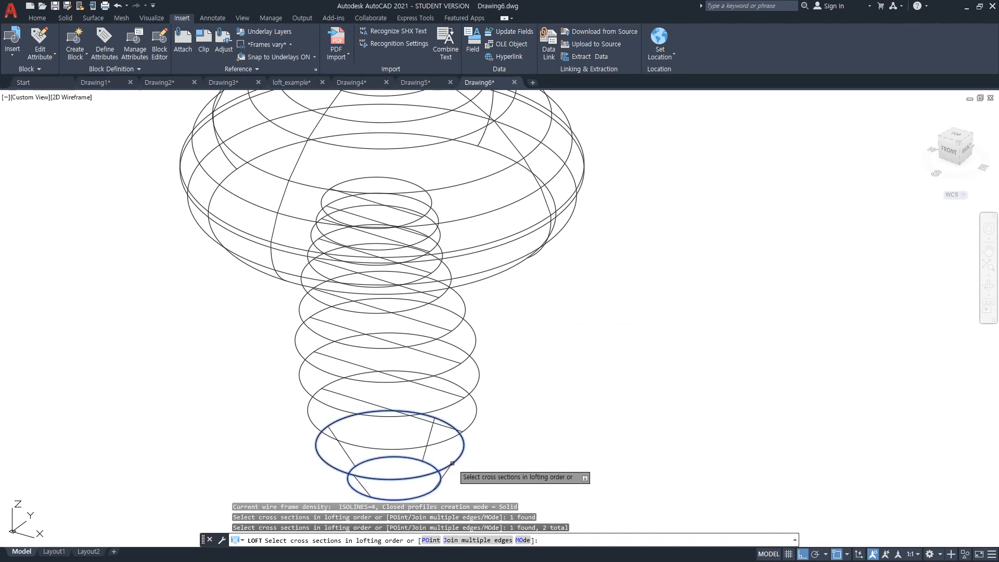
left_click(474, 418)
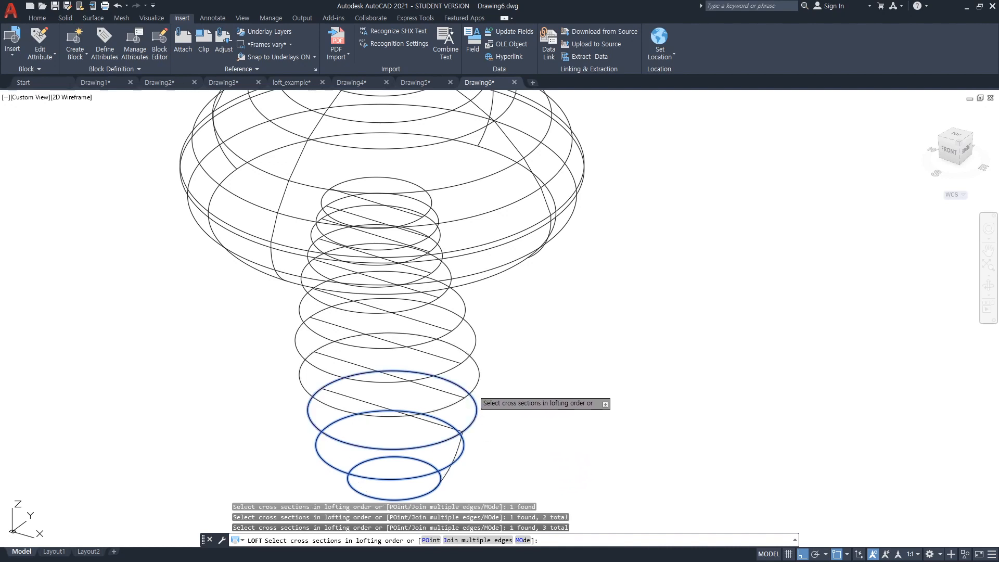
left_click(468, 399)
left_click(474, 343)
left_click(466, 311)
left_click(451, 273)
left_click(442, 253)
left_click(440, 238)
left_click(439, 217)
left_click(431, 204)
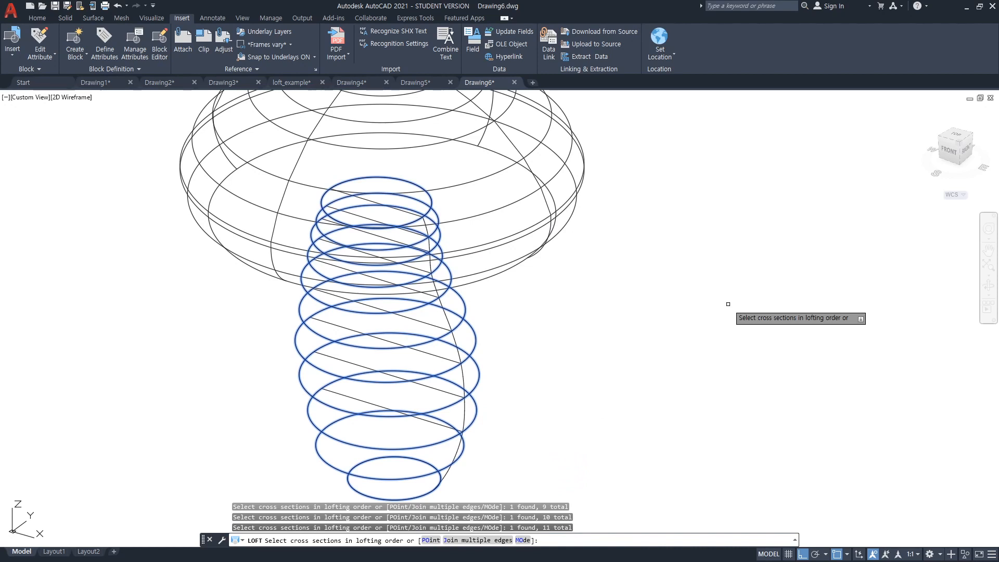
key("Return")
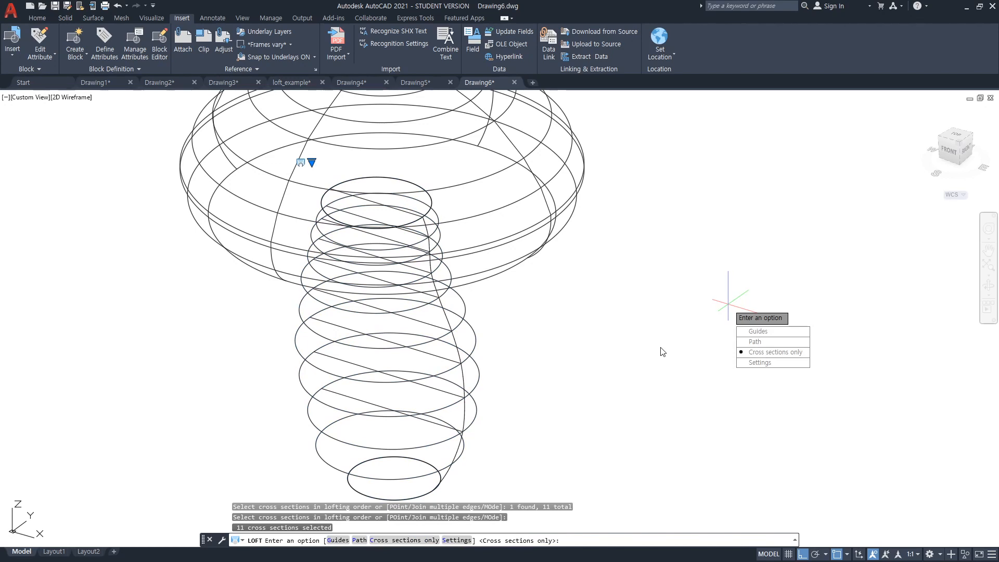
key("Return")
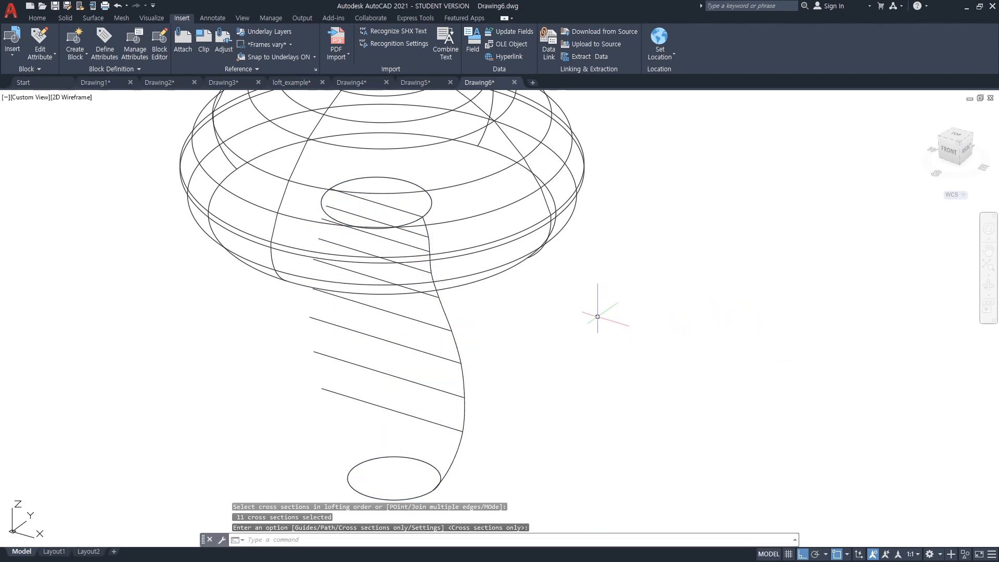
Switch the viewport's visual style to Realistic to shade the whole mushroom
scroll(590, 316, "down", 2)
scroll(582, 320, "up", 3)
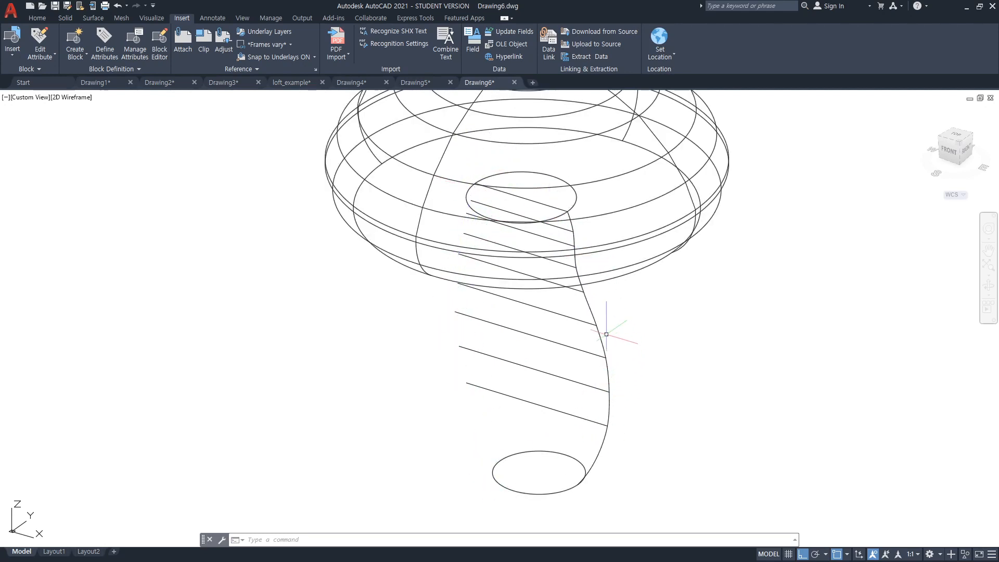
scroll(606, 334, "down", 5)
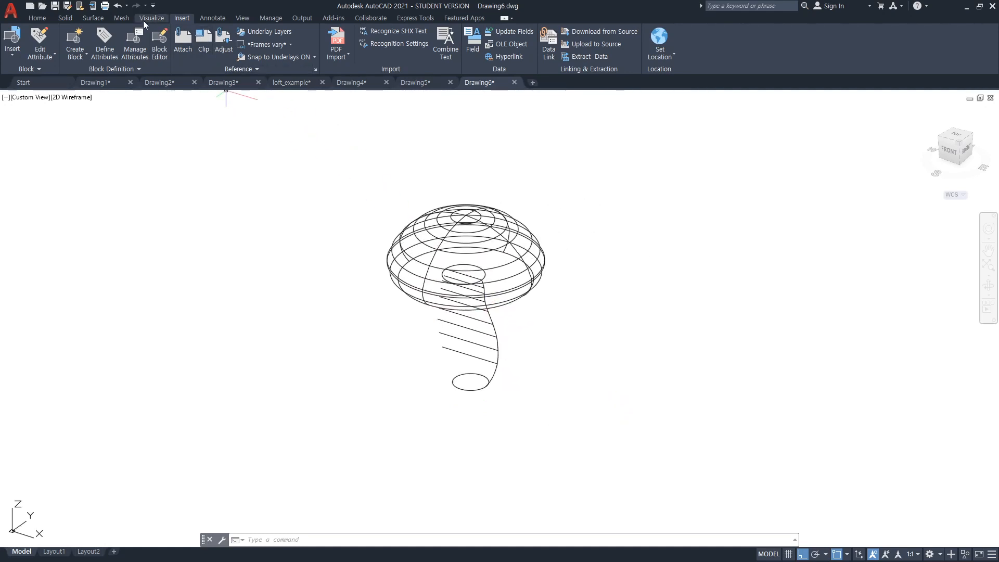
left_click(141, 20)
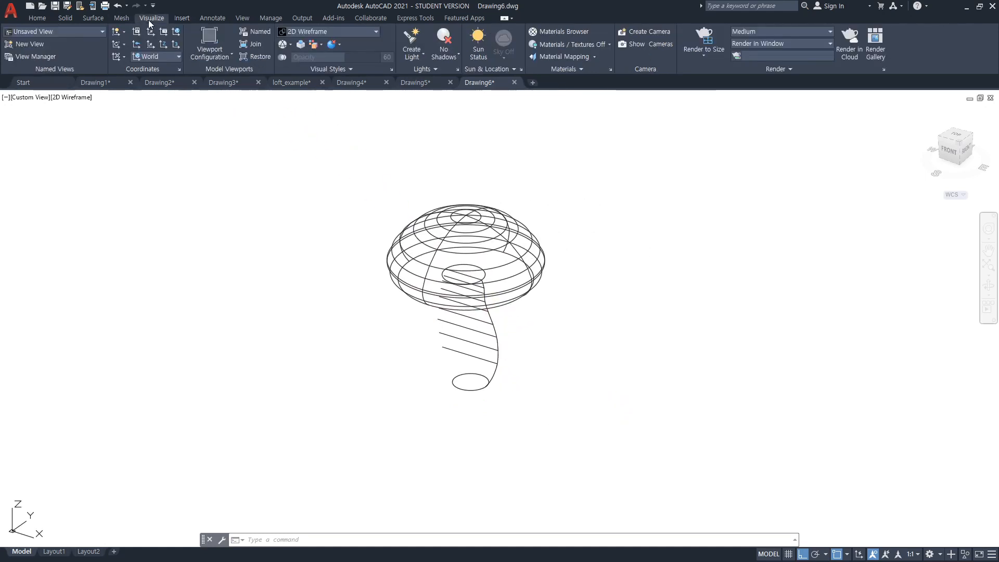
left_click(353, 34)
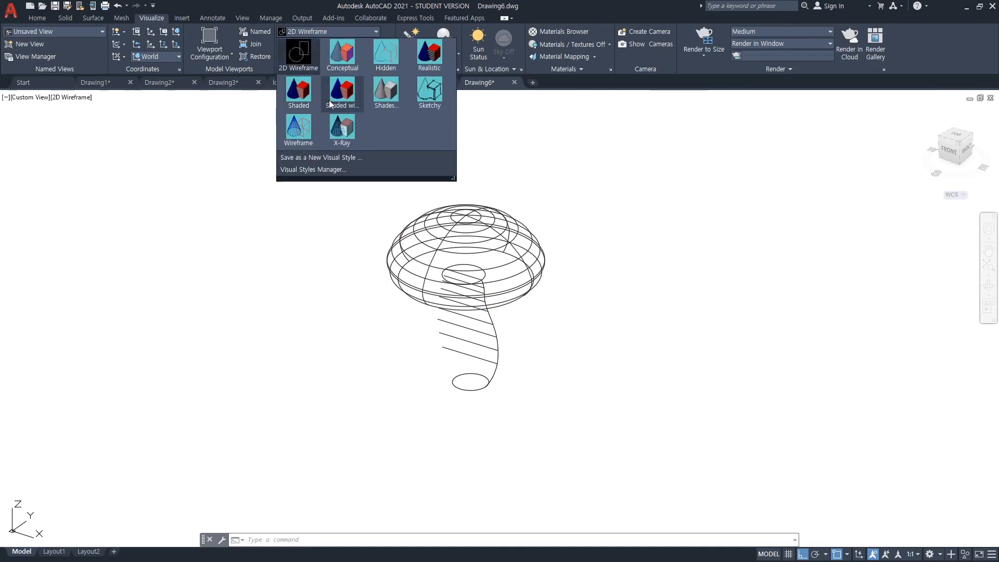
left_click(428, 61)
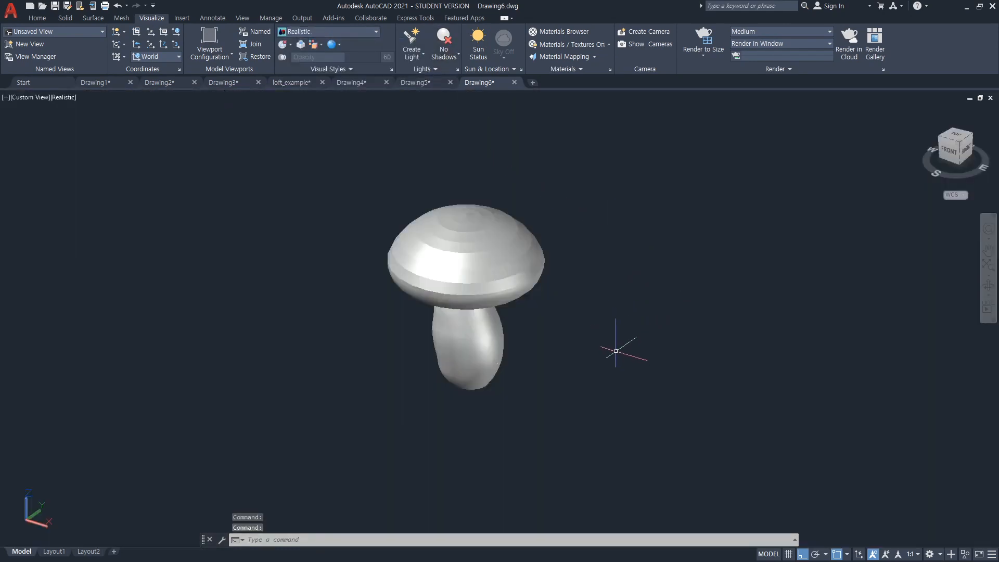
Union the lofted stem and the revolved cap into one solid
mouse_move(617, 350)
middle_mouse_down("shift")
mouse_move(560, 314)
mouse_move(622, 314)
mouse_move(435, 353)
mouse_move(607, 349)
mouse_move(624, 370)
mouse_move(610, 360)
middle_mouse_up("shift")
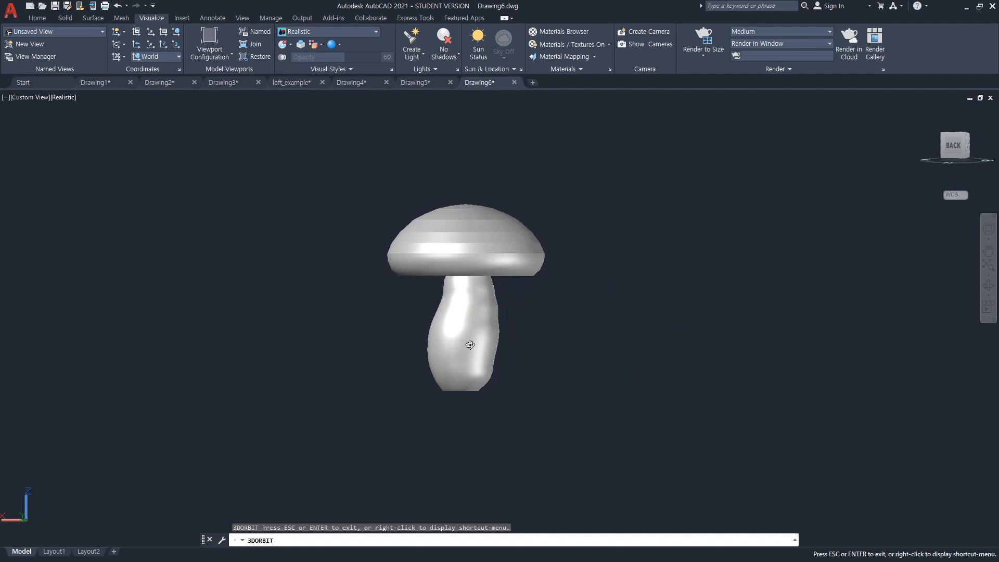
left_click_drag(423, 351, 728, 389)
key("Escape")
key("Escape")
type("union")
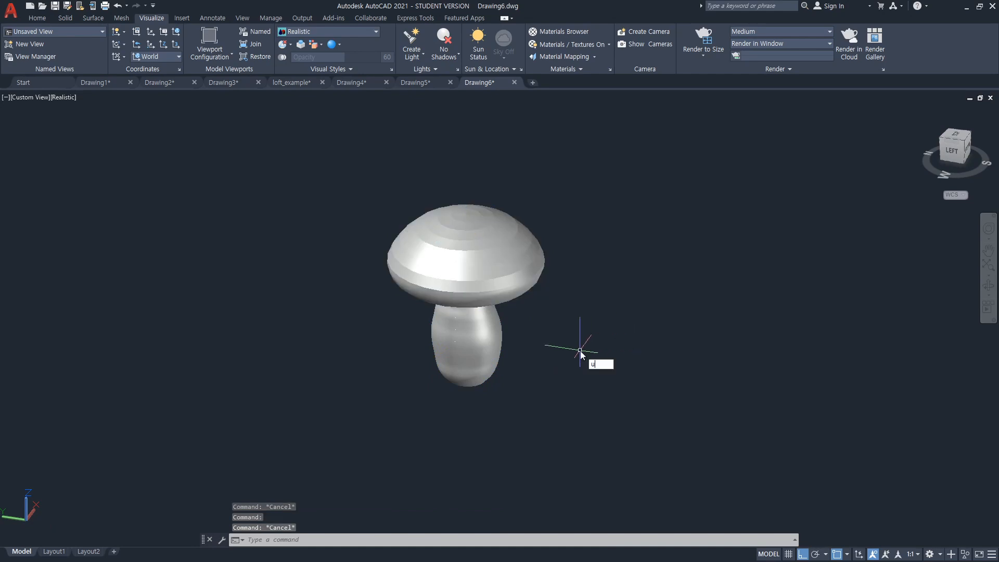
key("Return")
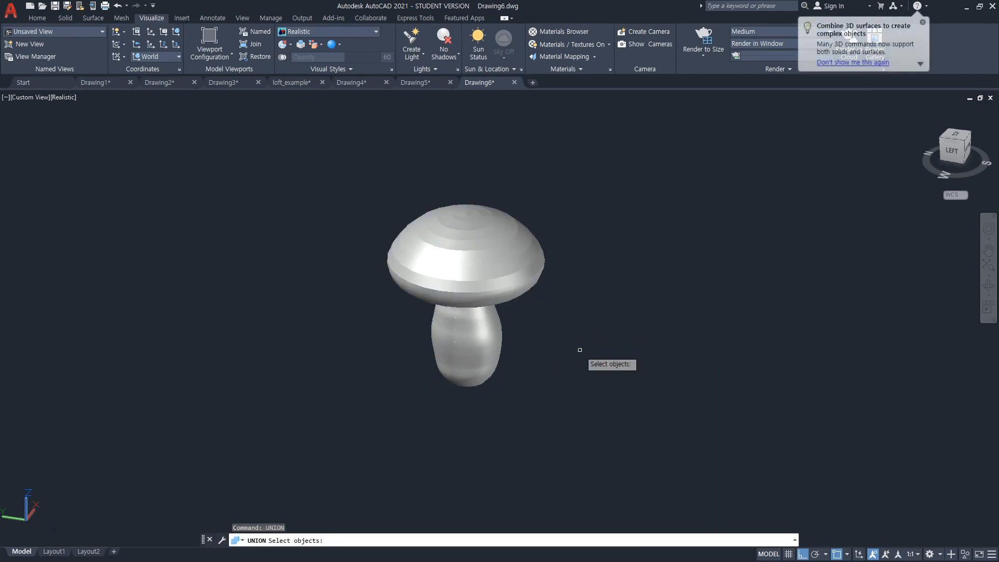
left_click(492, 339)
left_click(501, 286)
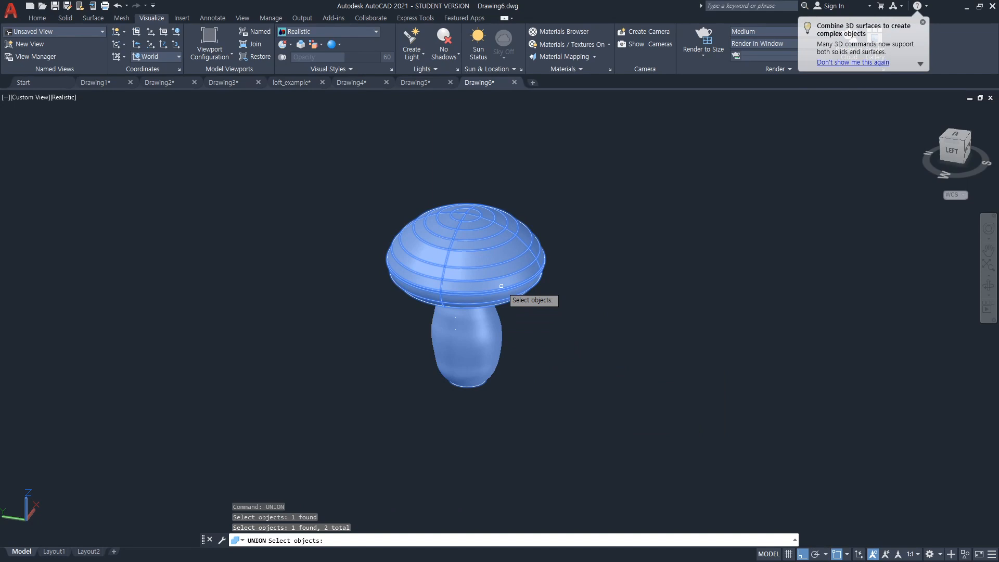
key("Return")
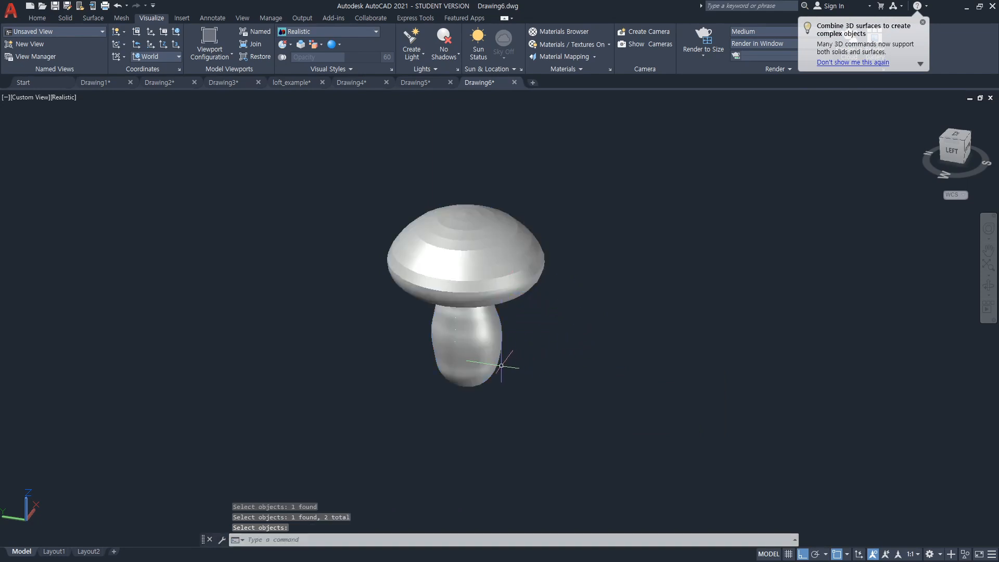
left_click(505, 368)
key("Escape")
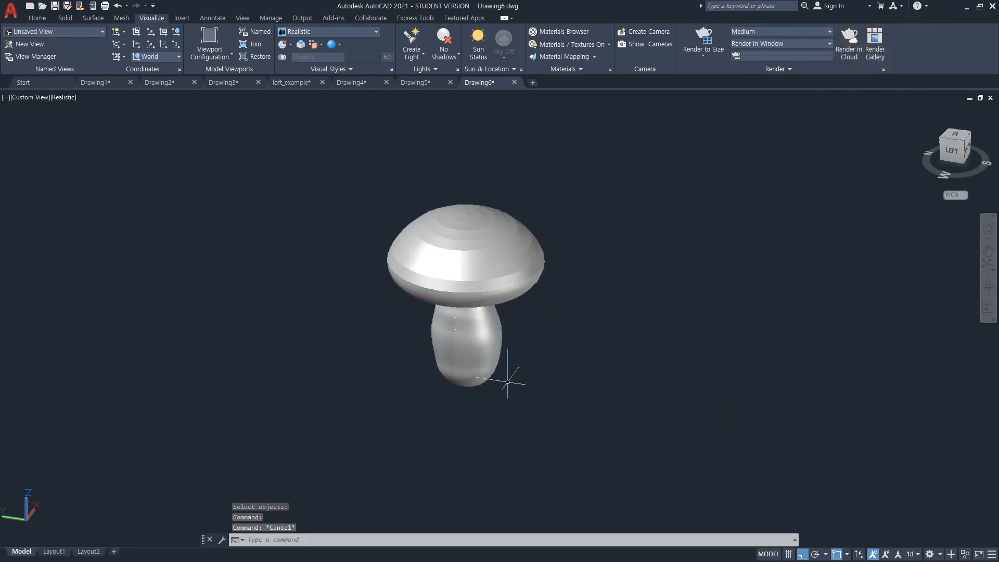
Inspect the joined mushroom from other angles and compare it with the fairy-tale house drawing in the Word practice document
middle_click_drag(472, 358, 597, 316, "shift")
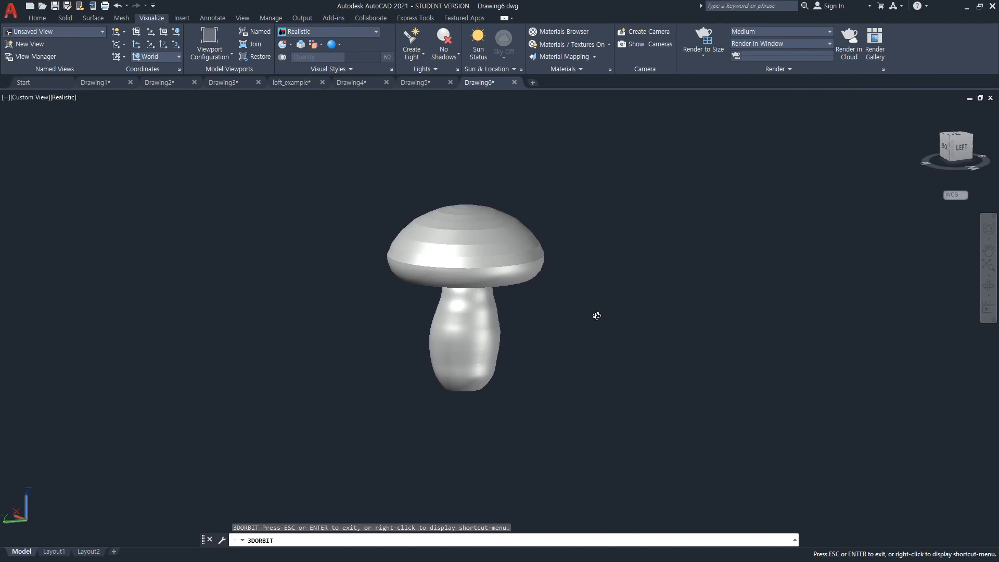
left_click_drag(597, 316, 555, 359)
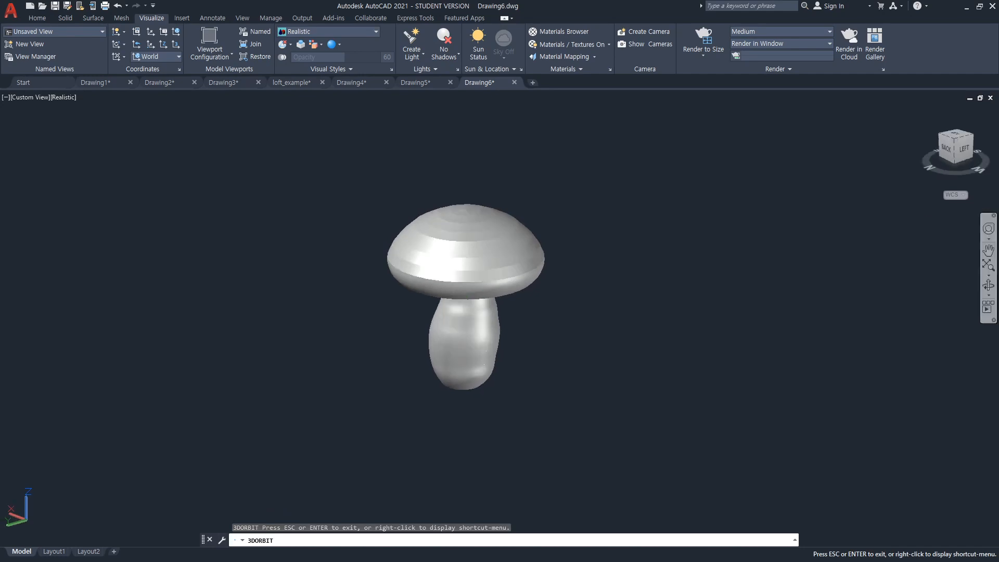
key("alt+Tab")
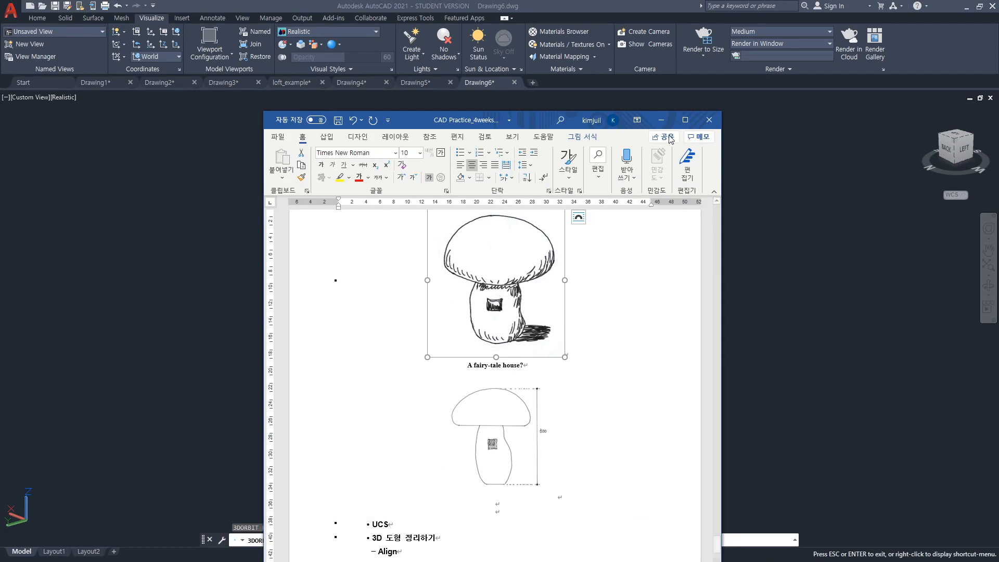
left_click(660, 120)
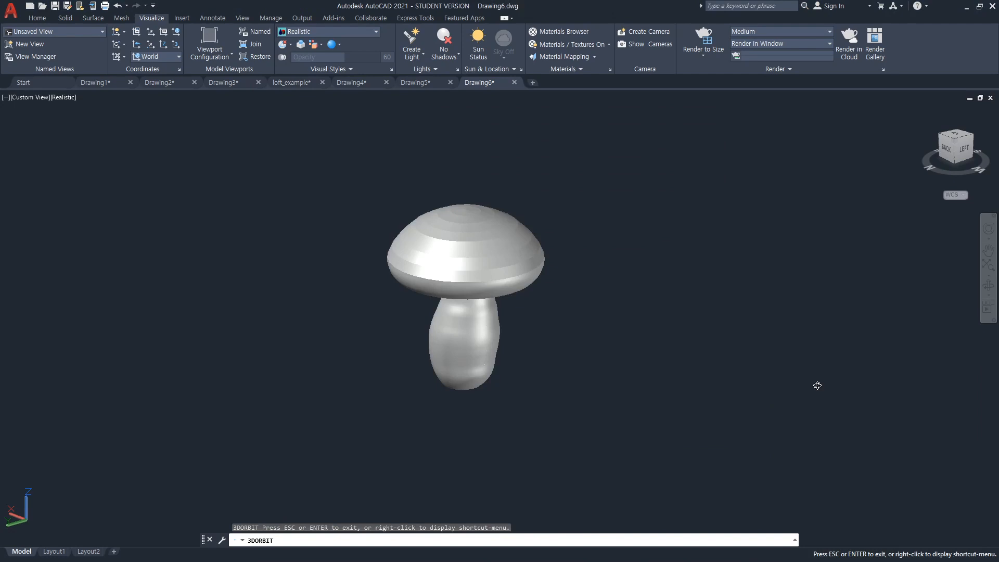